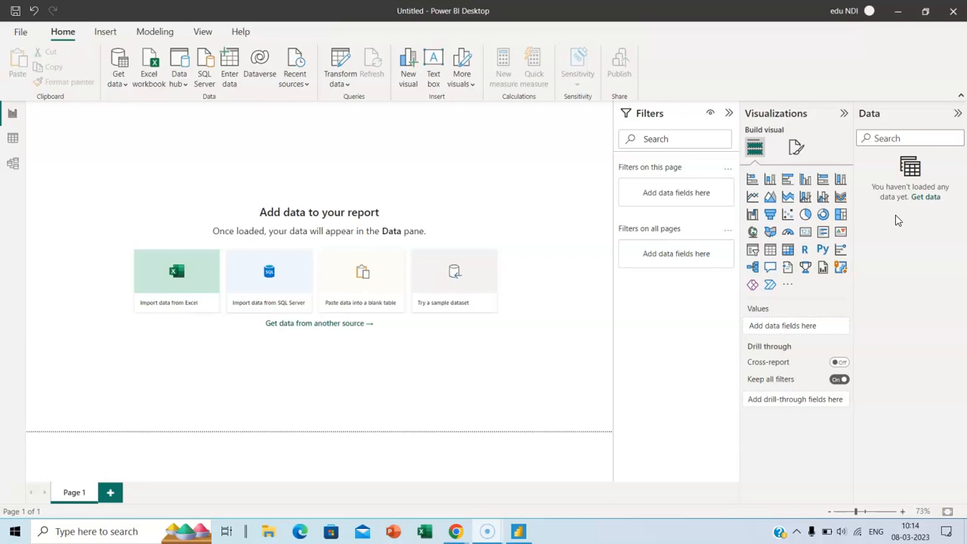
# Start importing data from an Excel workbook via Get data's common data sources
pyautogui.click(883, 227)
pyautogui.click(929, 204)
pyautogui.click(925, 222)
pyautogui.click(118, 82)
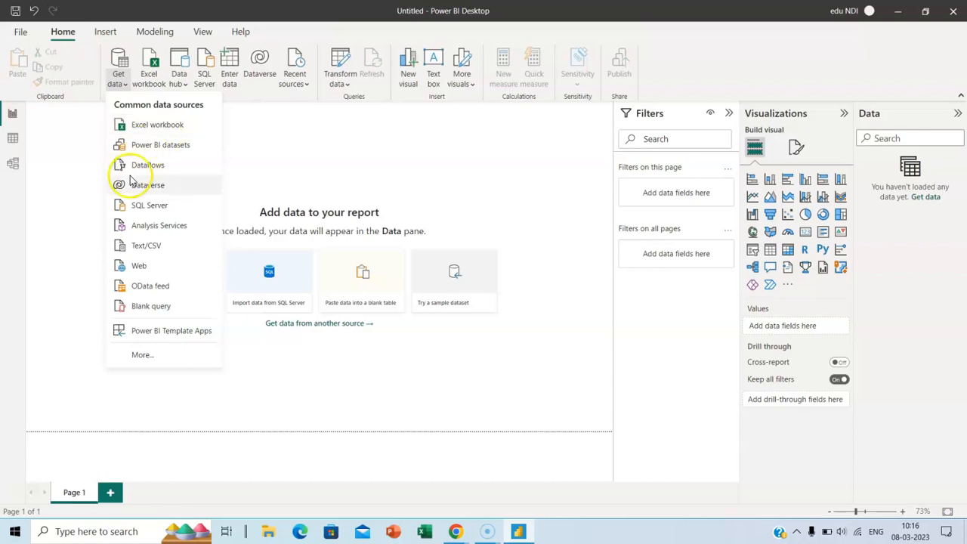
pyautogui.click(182, 126)
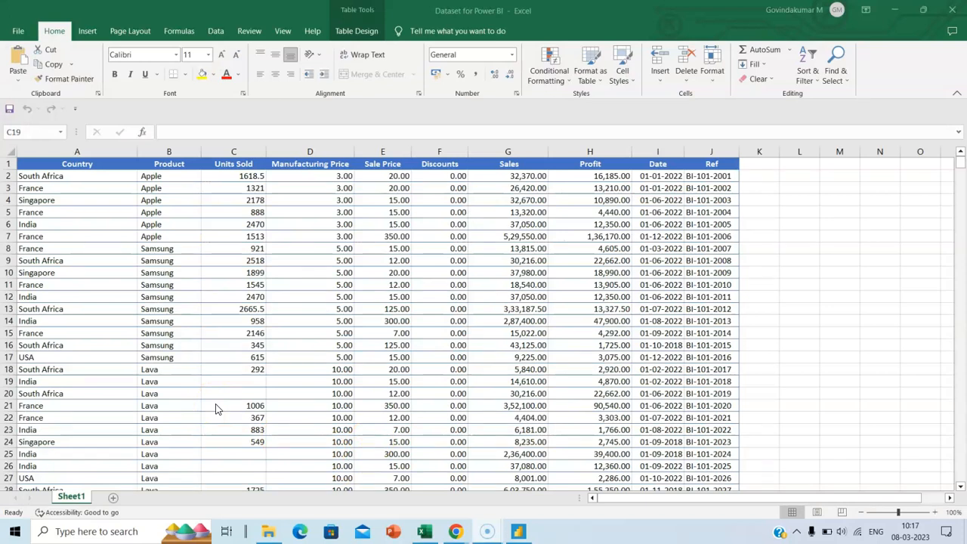
pyautogui.click(217, 406)
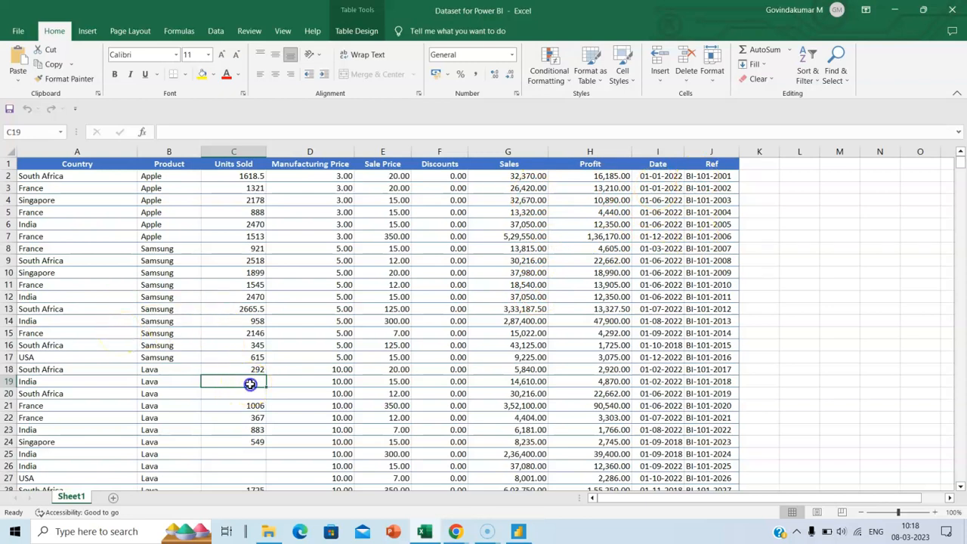
pyautogui.moveTo(249, 382); pyautogui.dragTo(251, 395)
pyautogui.moveTo(245, 455); pyautogui.dragTo(246, 478)
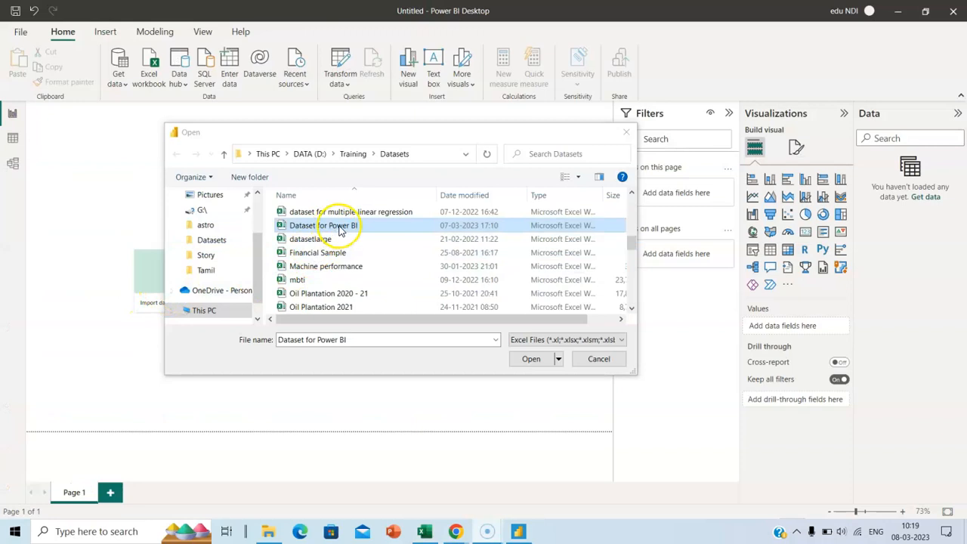
# Open Dataset for Power BI.xlsx and tick Sheet1 in the Navigator to preview it
pyautogui.click(533, 360)
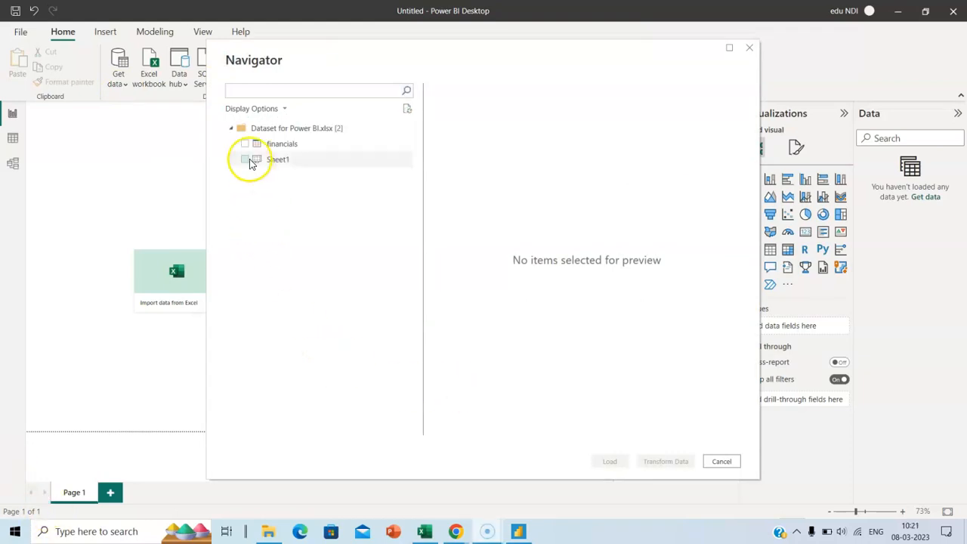
pyautogui.click(246, 160)
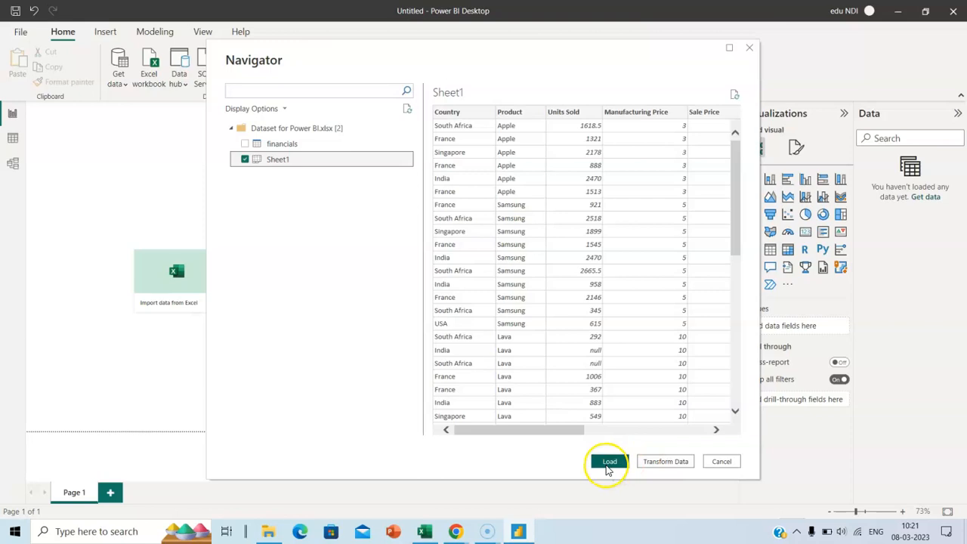
pyautogui.moveTo(273, 73); pyautogui.dragTo(364, 128)
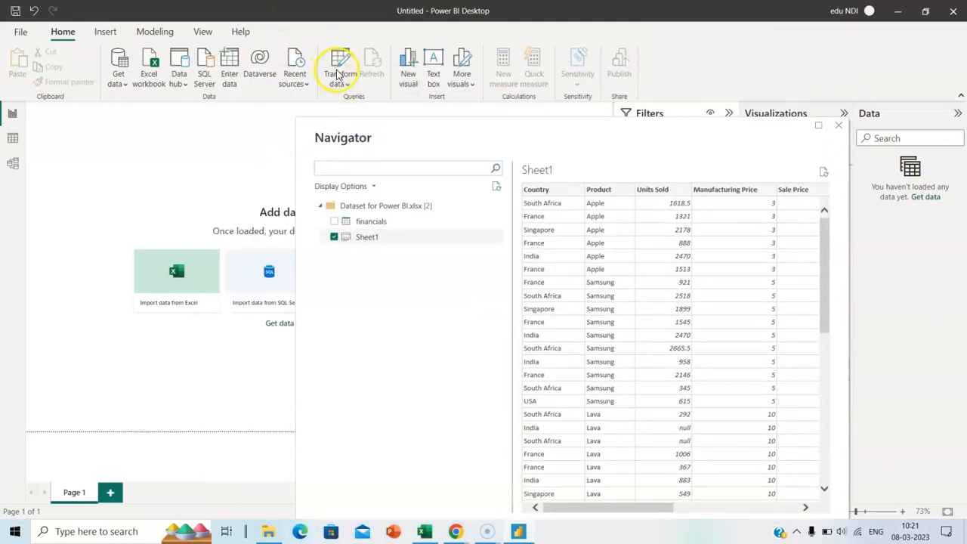
pyautogui.moveTo(447, 127); pyautogui.dragTo(314, 84)
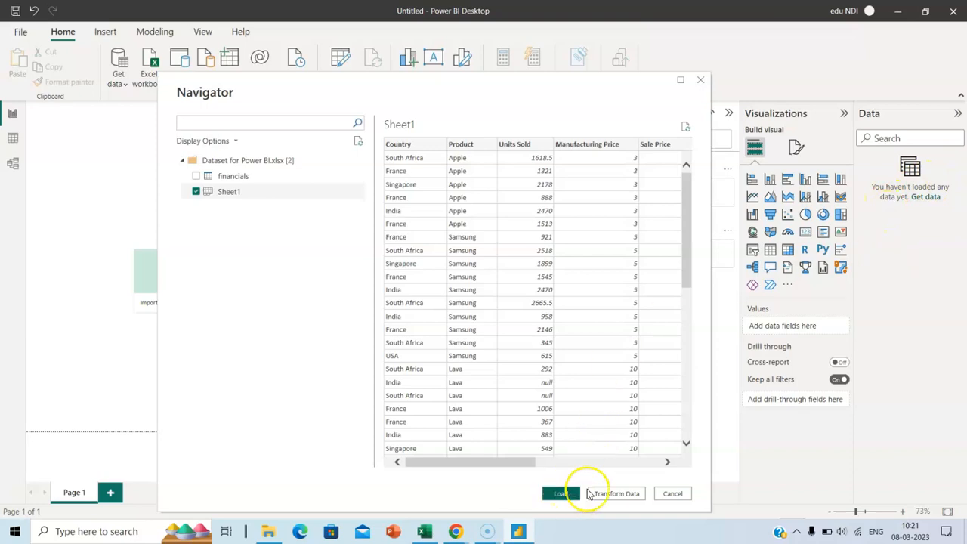
# Load Sheet1 and rename the table to 'Mobile Sales' in the Data pane
pyautogui.click(563, 494)
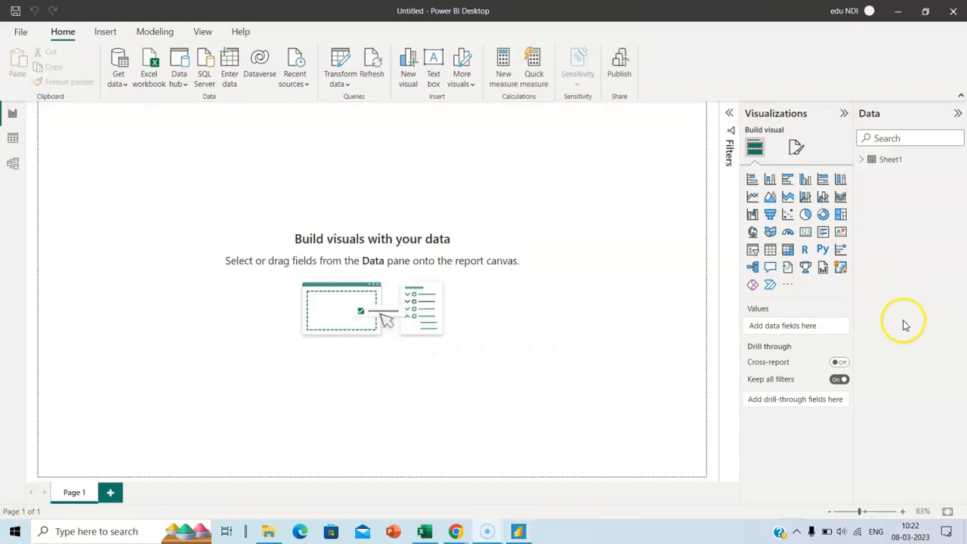
pyautogui.click(869, 162)
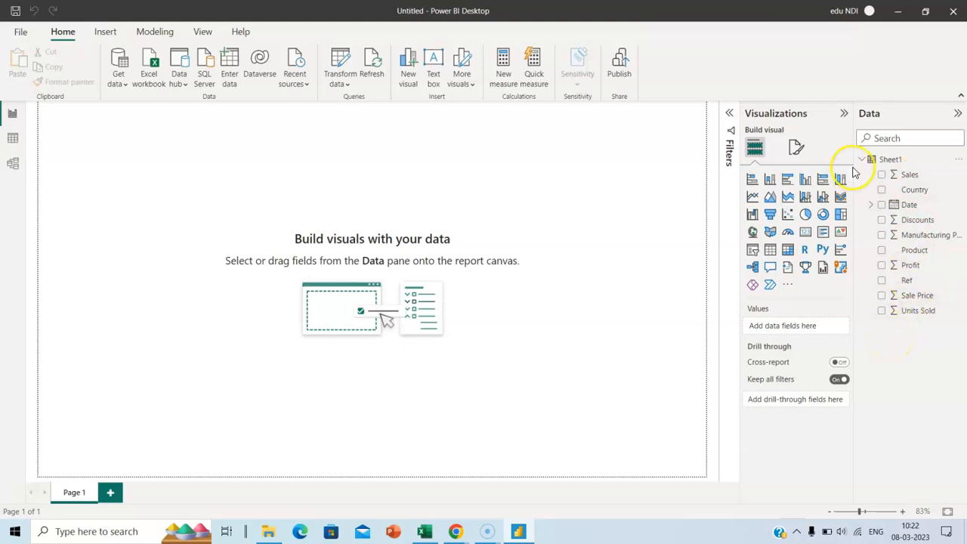
pyautogui.doubleClick(891, 160)
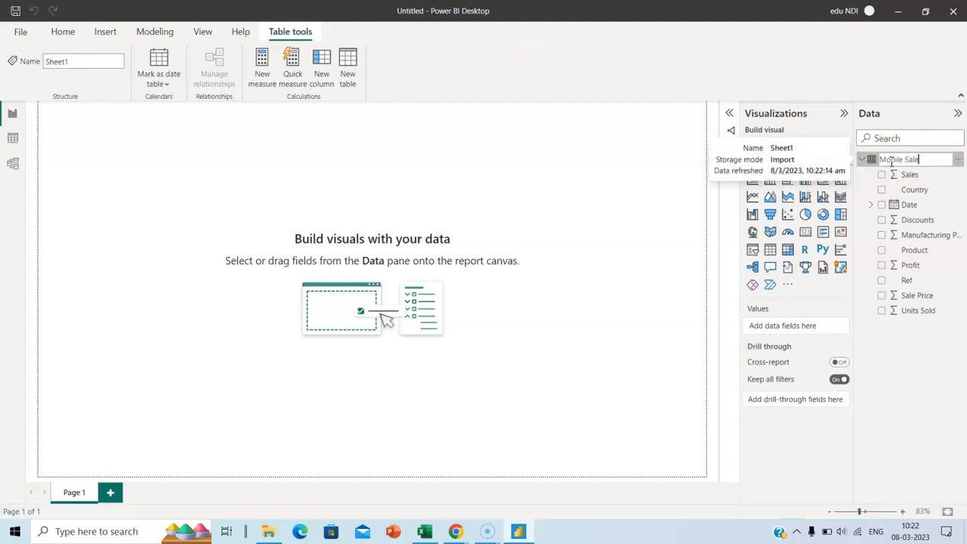
pyautogui.click(907, 363)
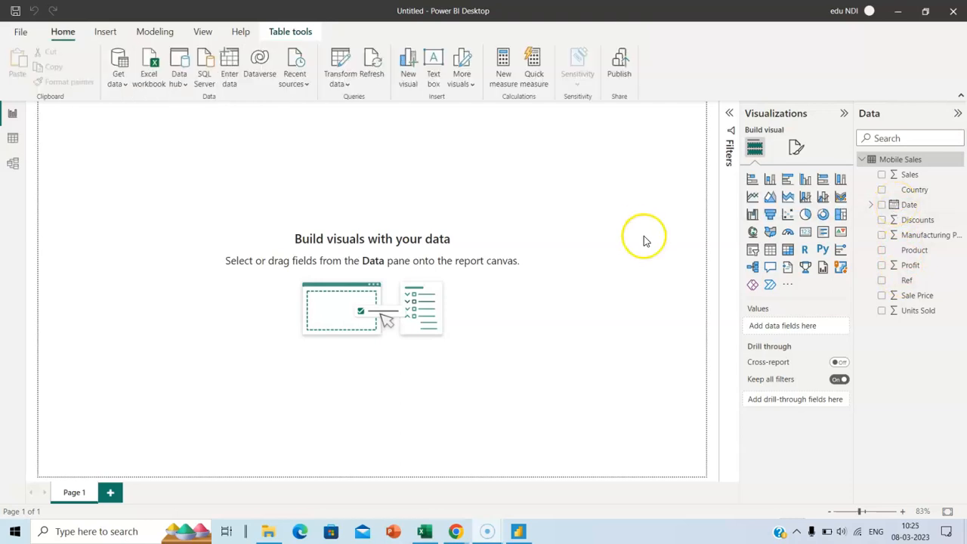
# Open the Mobile Sales query in Power Query Editor and select the Units Sold column
pyautogui.click(339, 81)
pyautogui.click(369, 106)
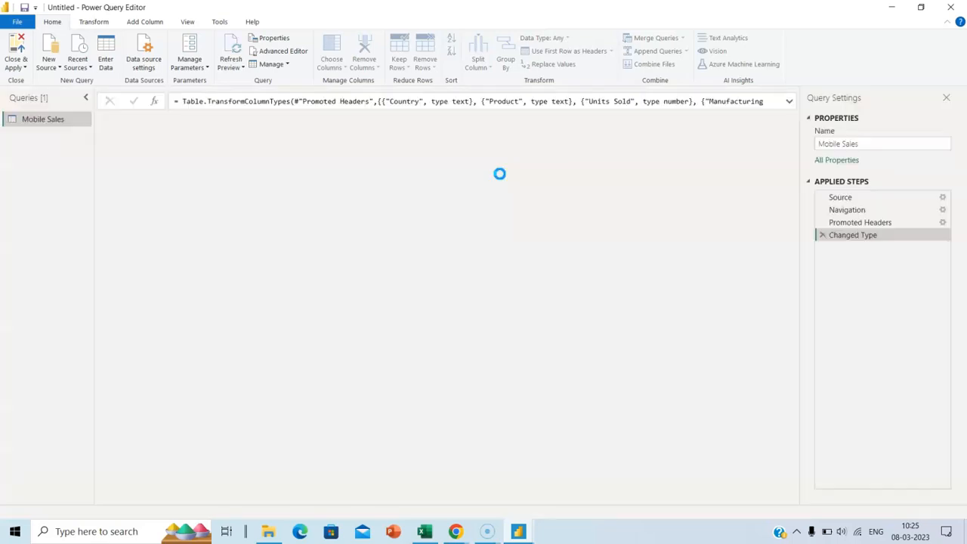
pyautogui.click(283, 138)
pyautogui.click(283, 137)
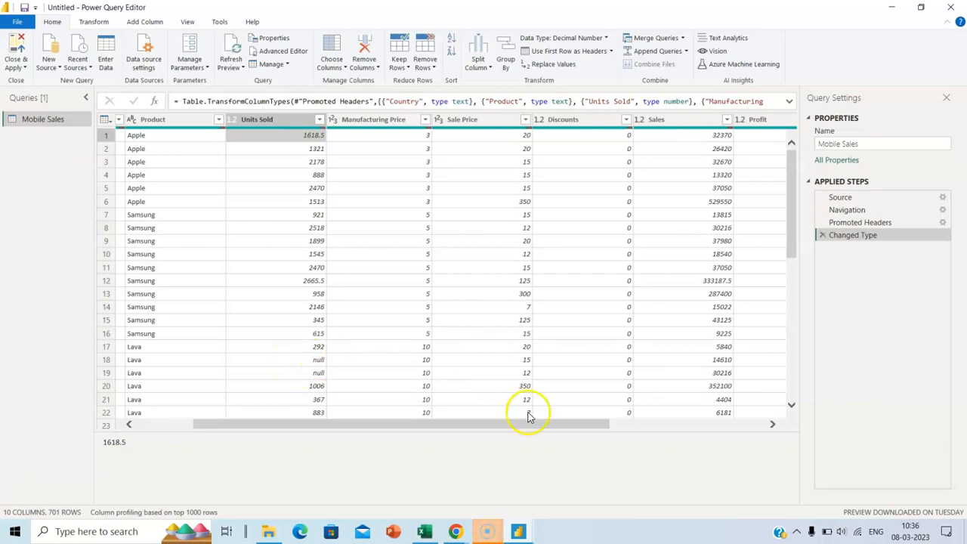
# Browse the Mobile Sales columns and the Add Column, Home and View ribbons
pyautogui.moveTo(529, 425); pyautogui.dragTo(713, 428)
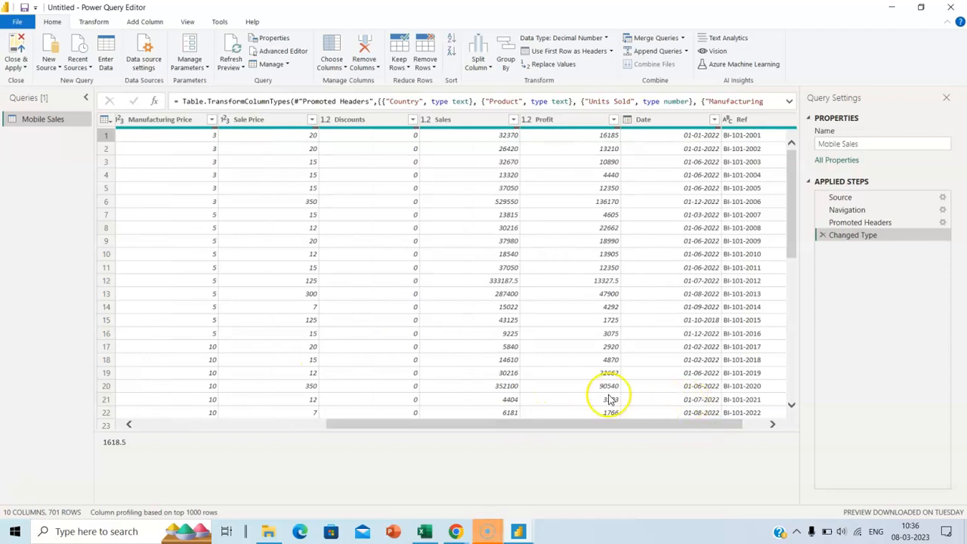
pyautogui.click(155, 27)
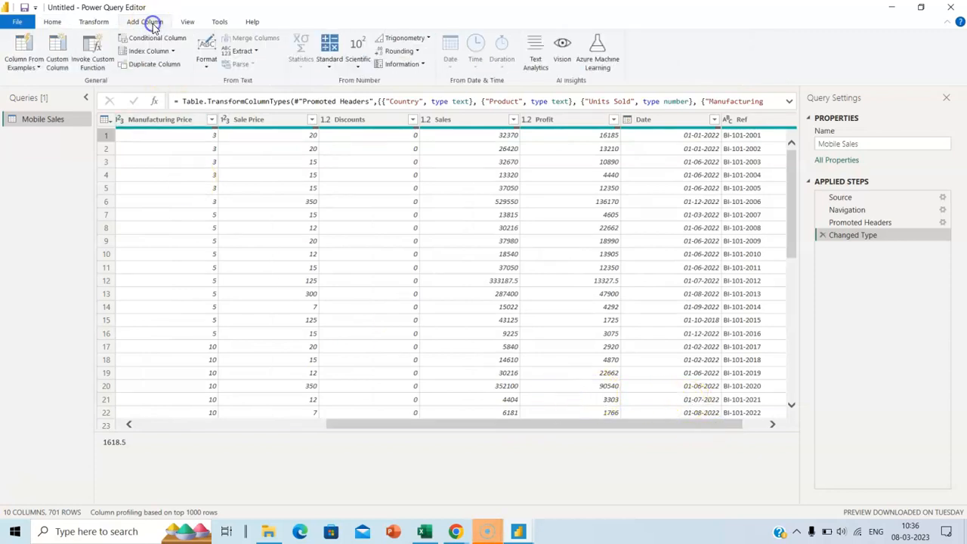
pyautogui.click(56, 23)
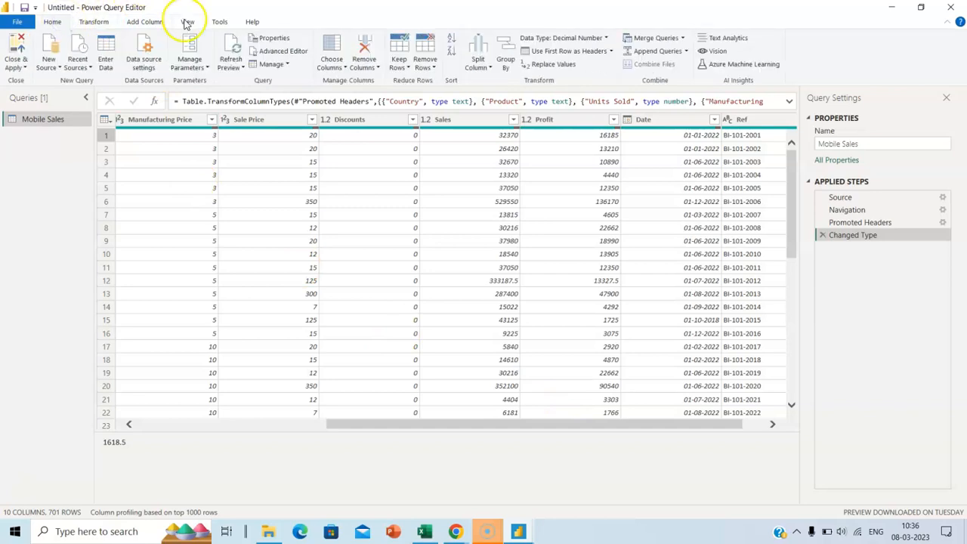
pyautogui.moveTo(391, 423); pyautogui.dragTo(114, 423)
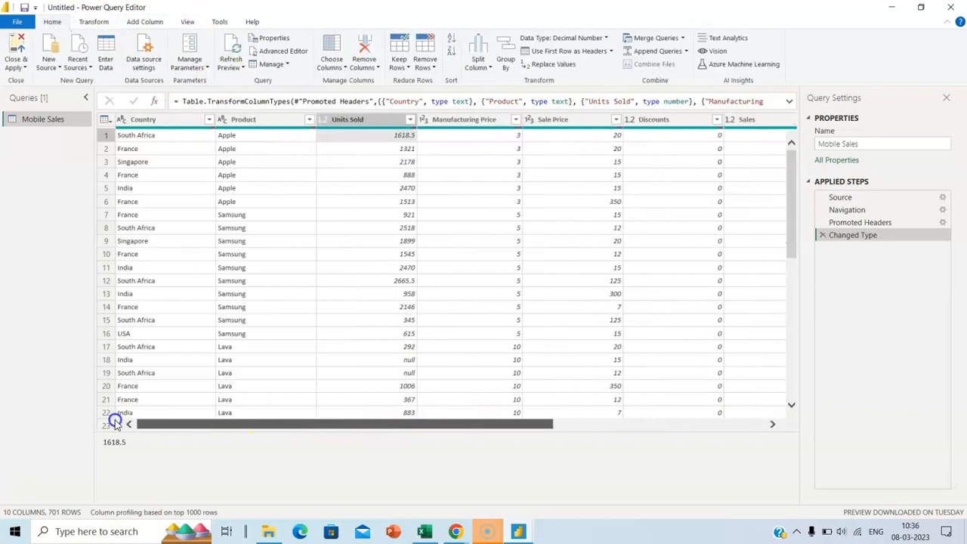
pyautogui.click(227, 135)
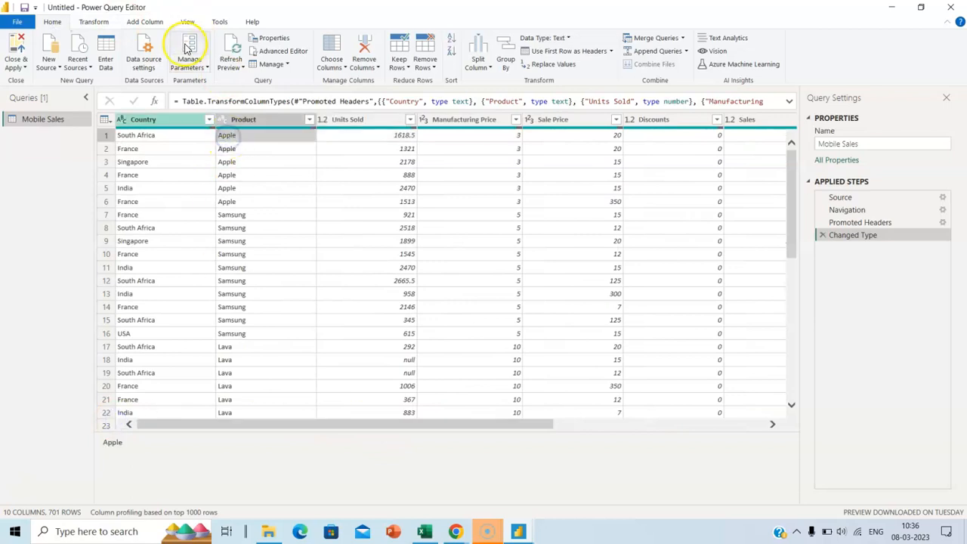
pyautogui.click(188, 22)
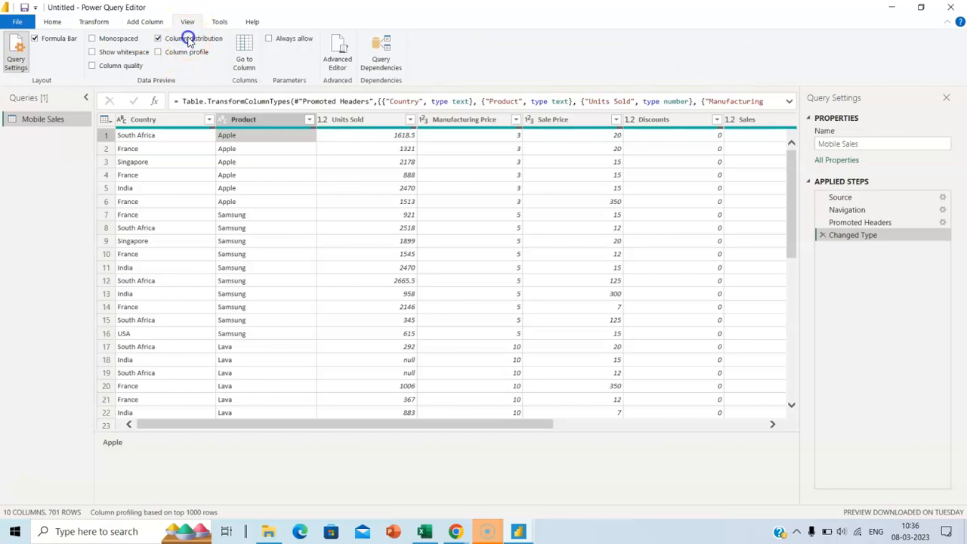
# Turn on Column distribution and remove empty Units Sold rows
pyautogui.click(189, 38)
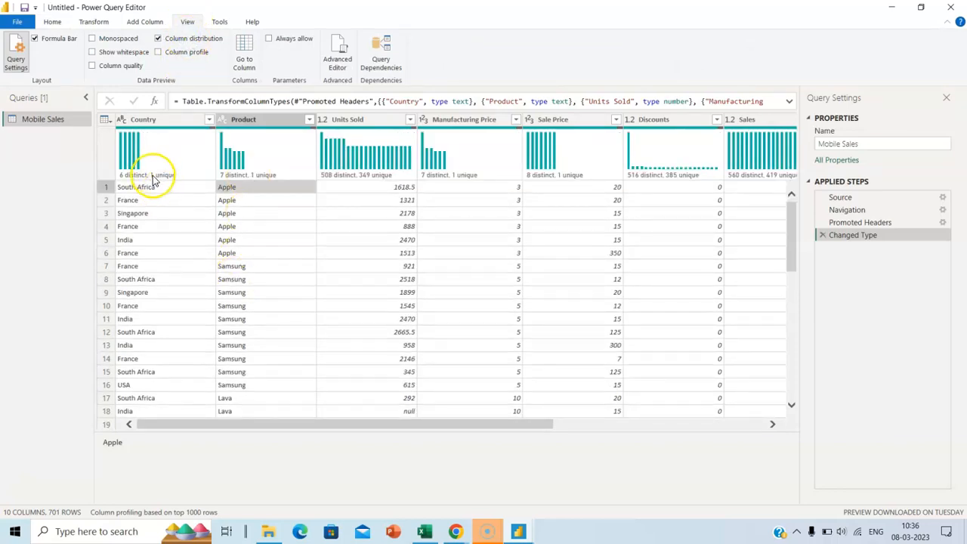
pyautogui.moveTo(157, 180)
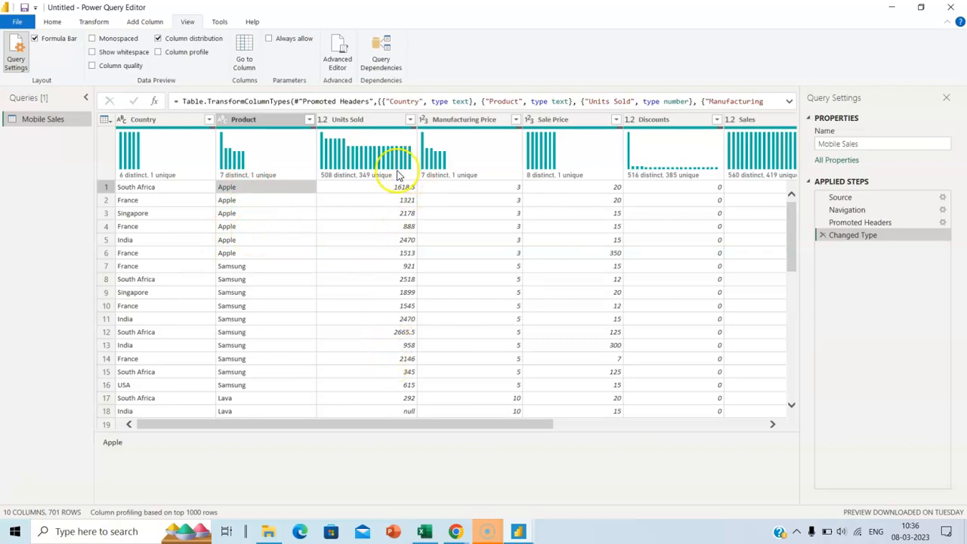
pyautogui.moveTo(399, 175)
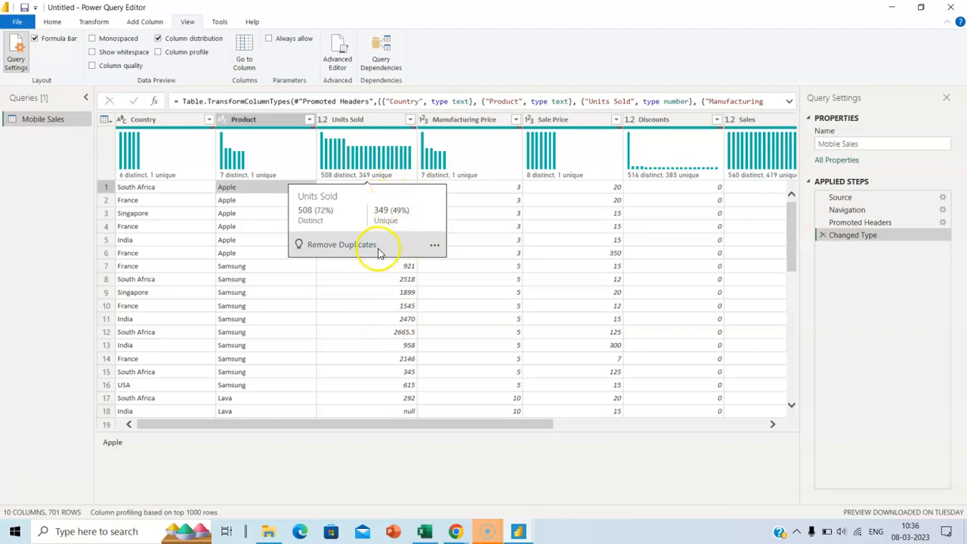
pyautogui.click(434, 246)
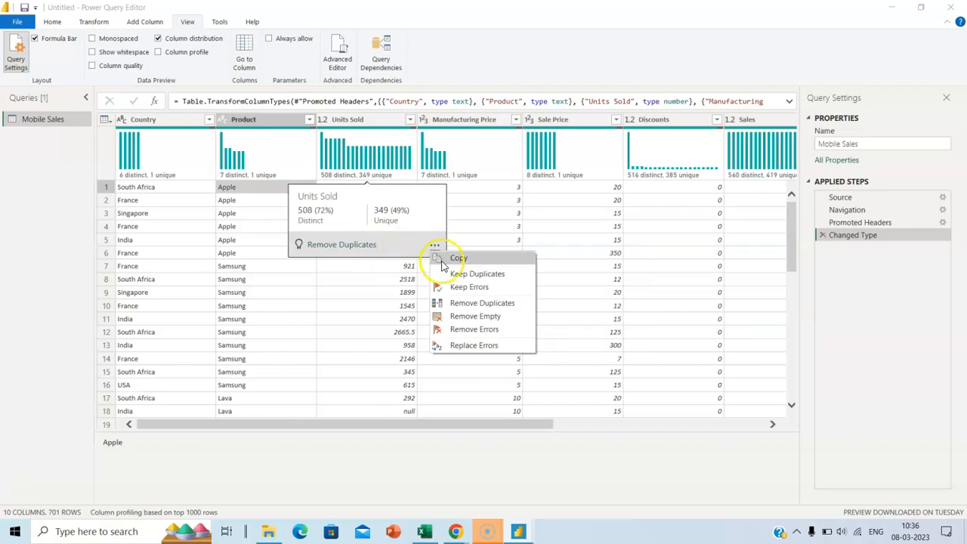
pyautogui.click(484, 321)
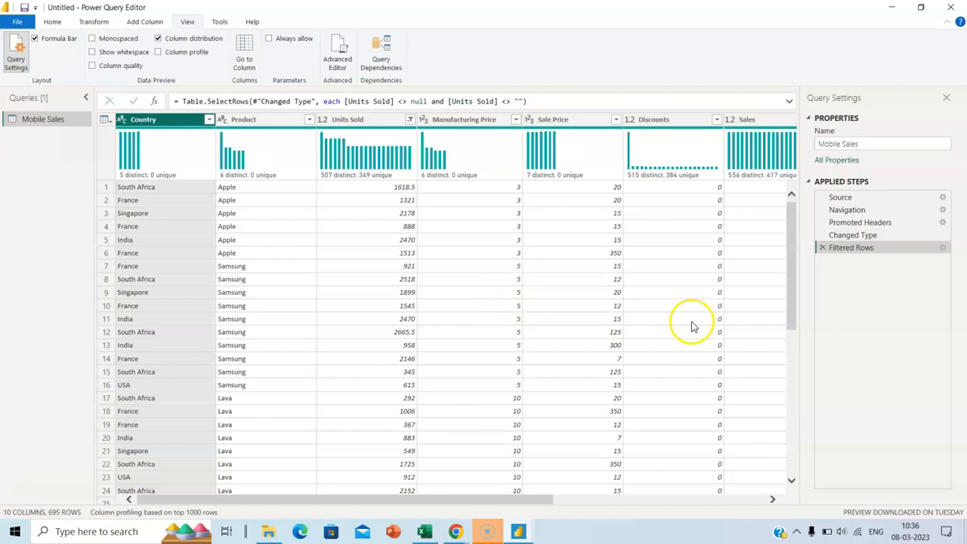
# Undo the filter, then remove empty Units Sold rows again, leaving 695 rows
pyautogui.click(823, 248)
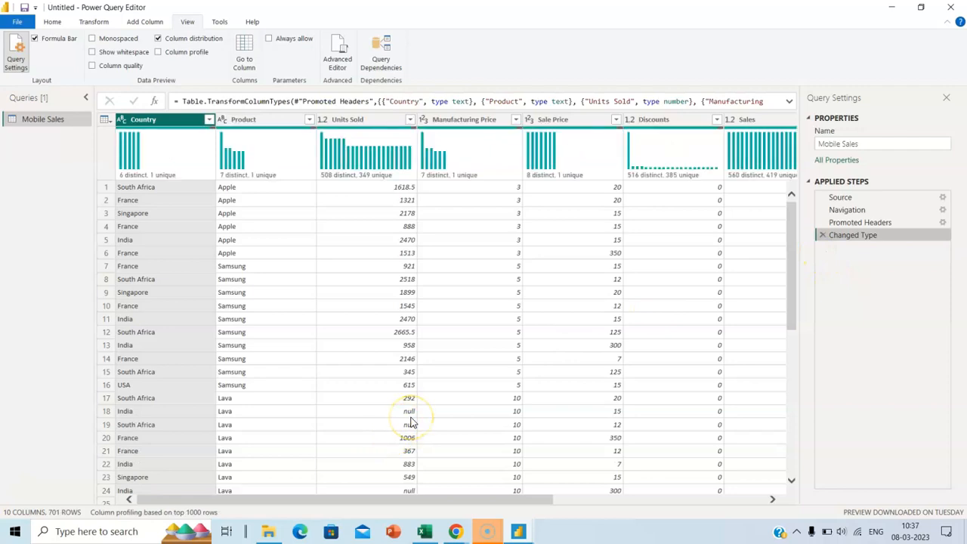
pyautogui.moveTo(399, 170)
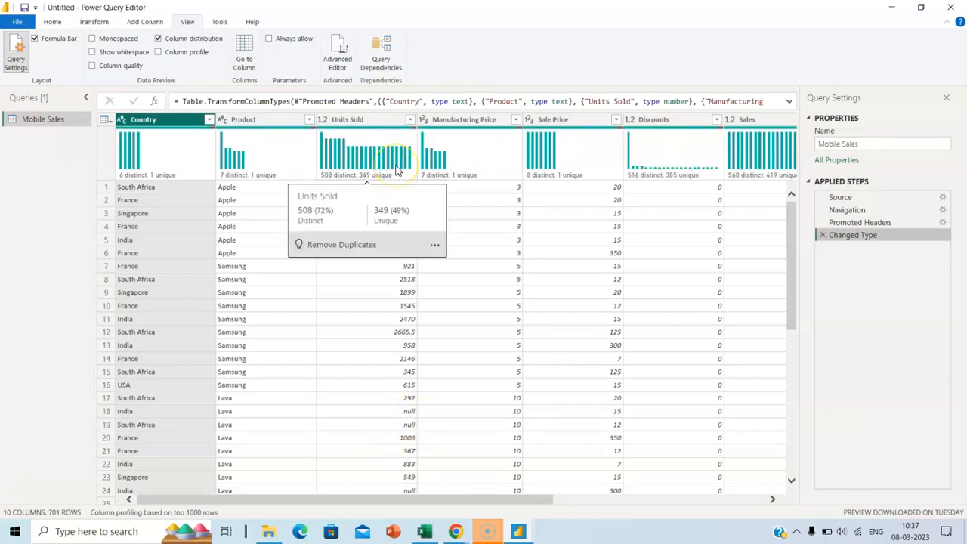
pyautogui.click(435, 244)
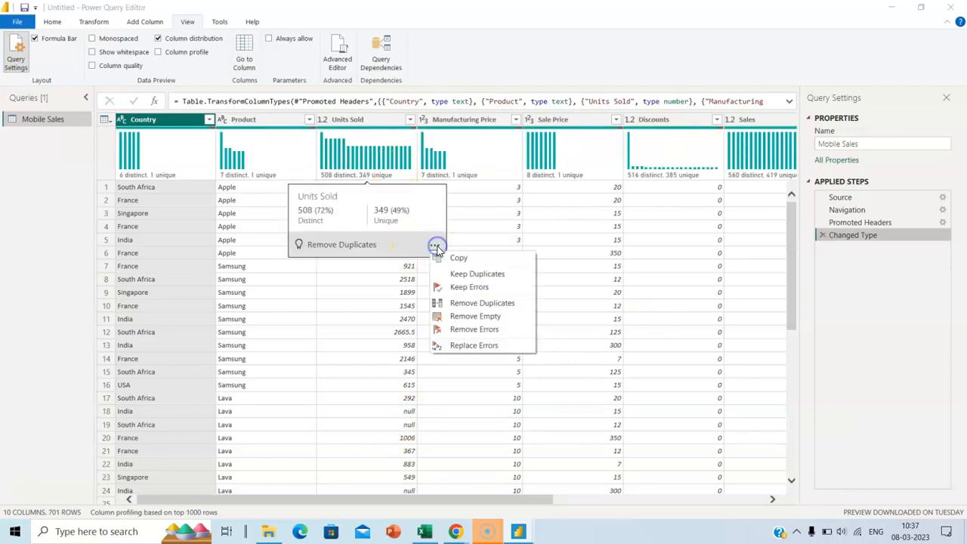
pyautogui.click(491, 320)
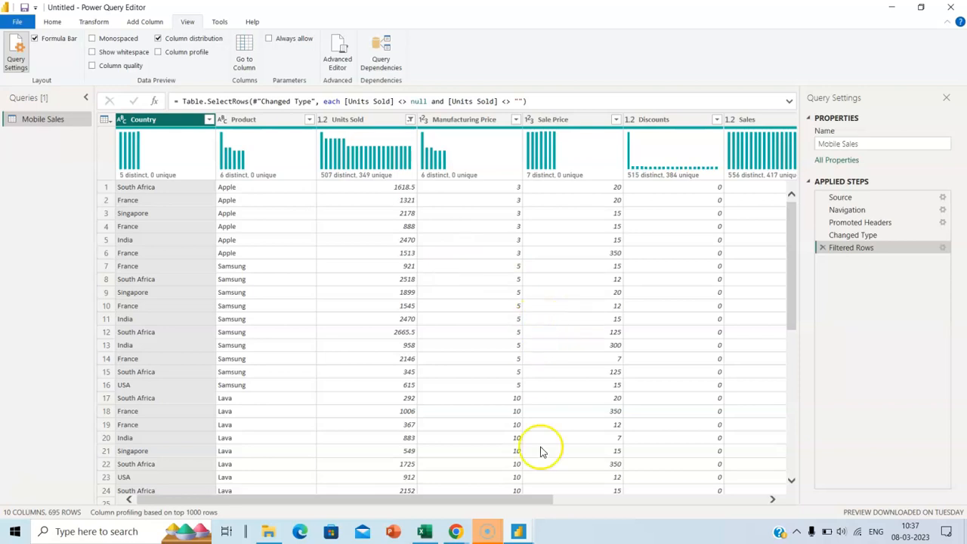
pyautogui.moveTo(539, 500); pyautogui.dragTo(775, 495)
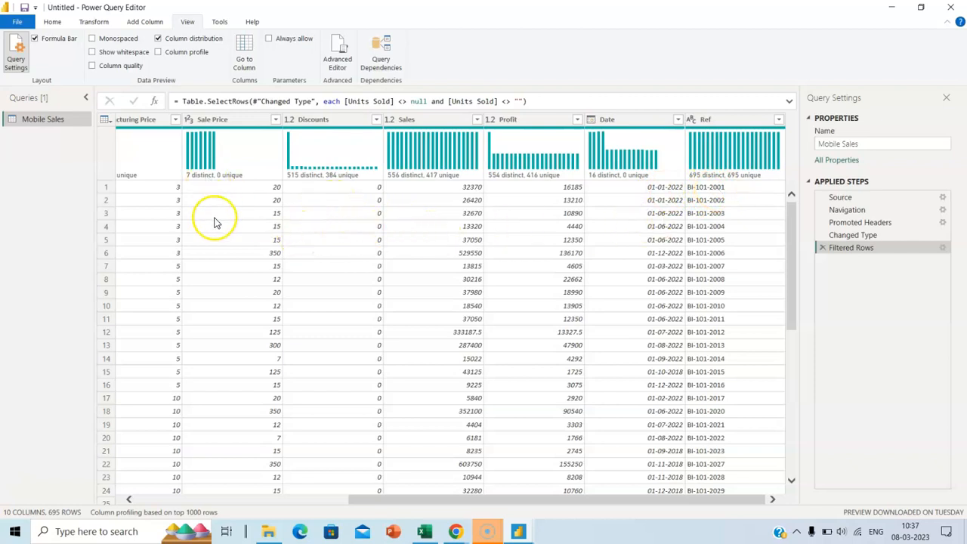
# Change the Sale Price column's data type to Decimal Number
pyautogui.click(276, 120)
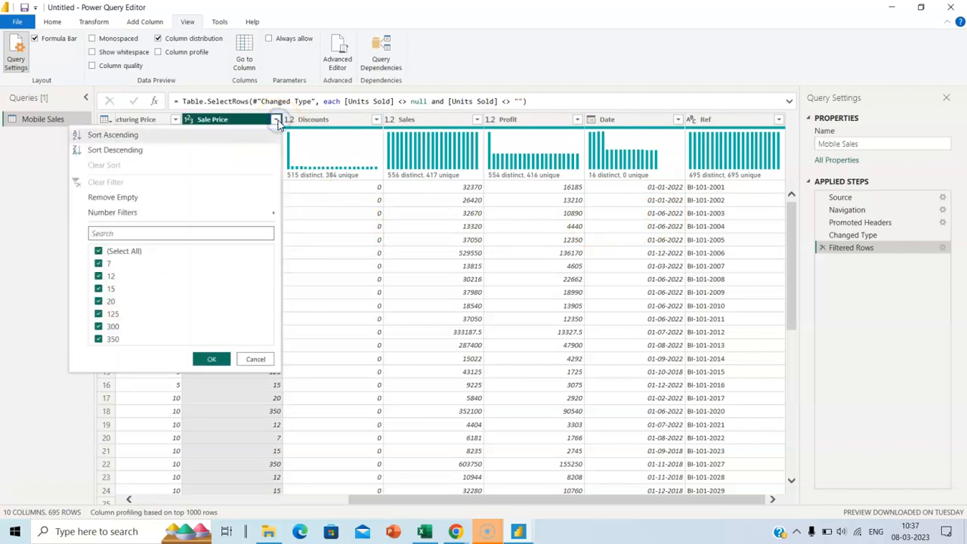
pyautogui.click(255, 360)
pyautogui.click(192, 121)
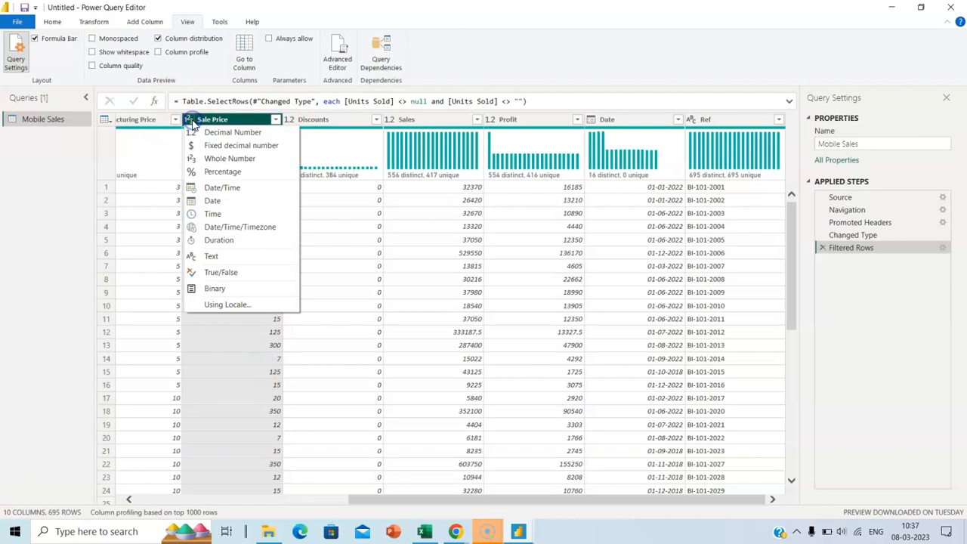
pyautogui.click(239, 136)
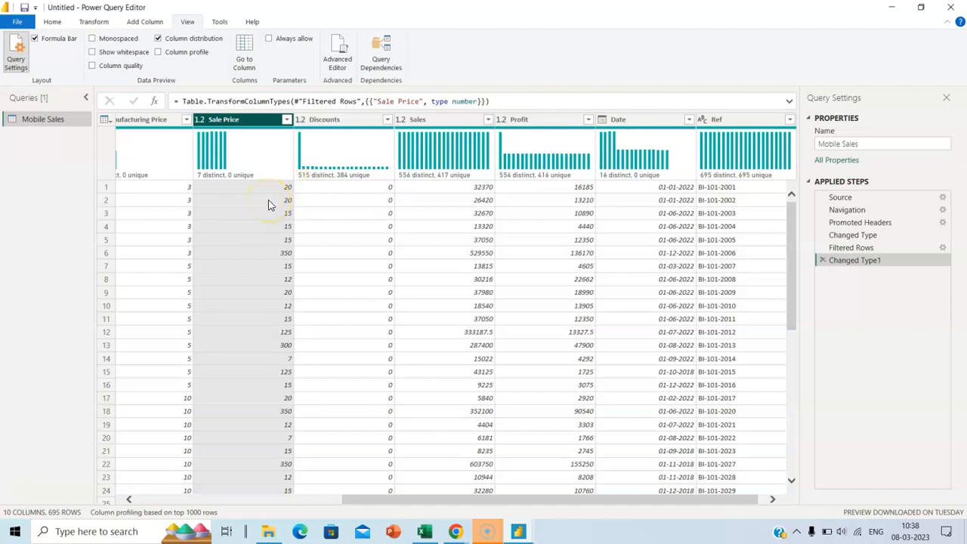
# Delete the Changed Type1 step so Sale Price returns to whole numbers
pyautogui.click(823, 260)
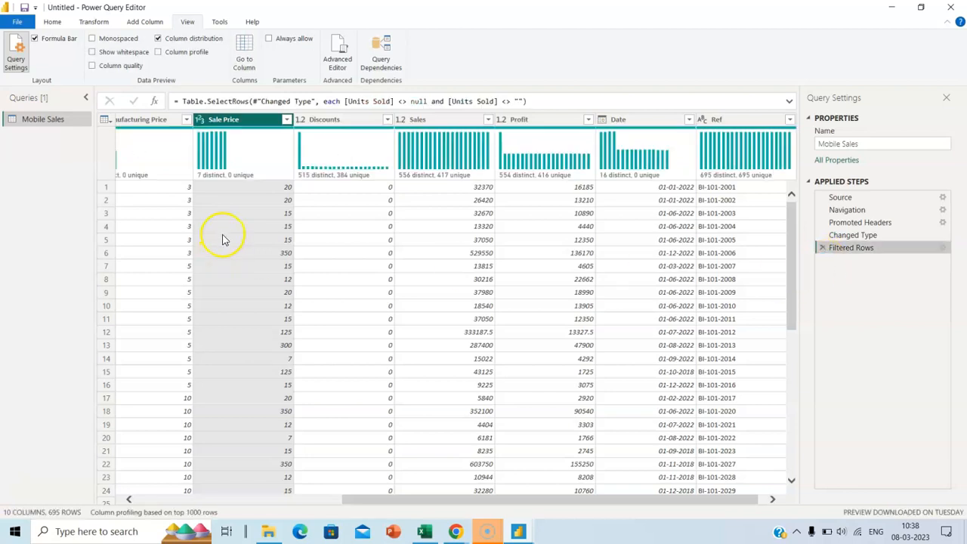
pyautogui.click(201, 121)
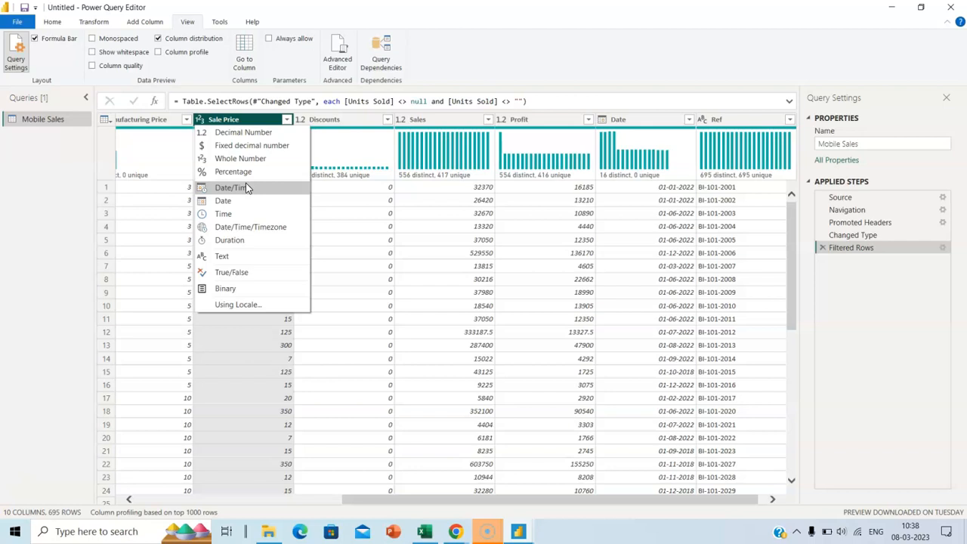
pyautogui.click(664, 189)
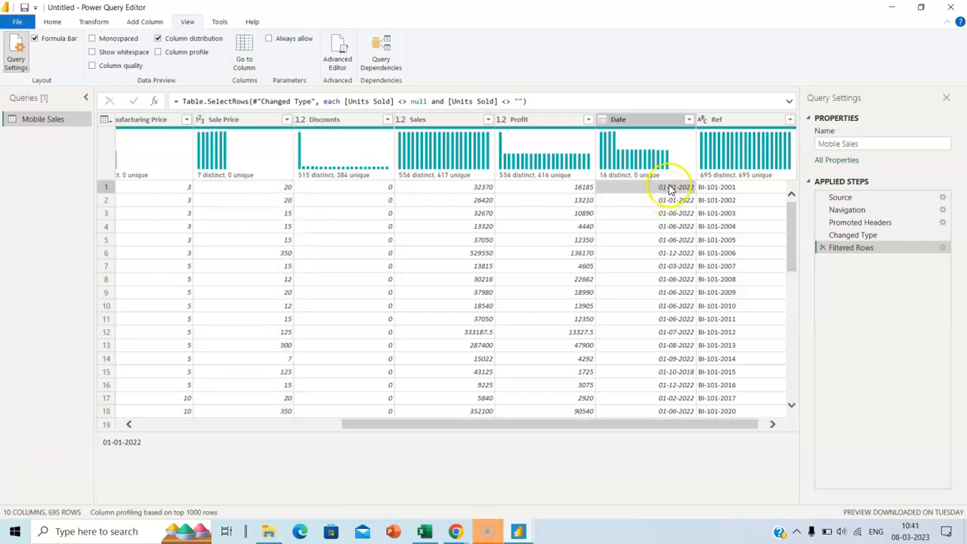
pyautogui.rightClick(660, 122)
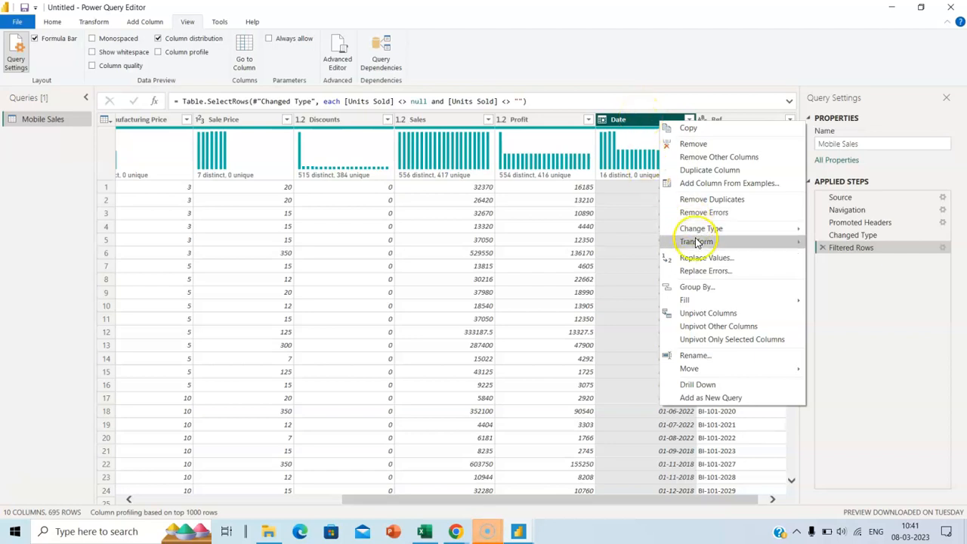
pyautogui.moveTo(699, 241)
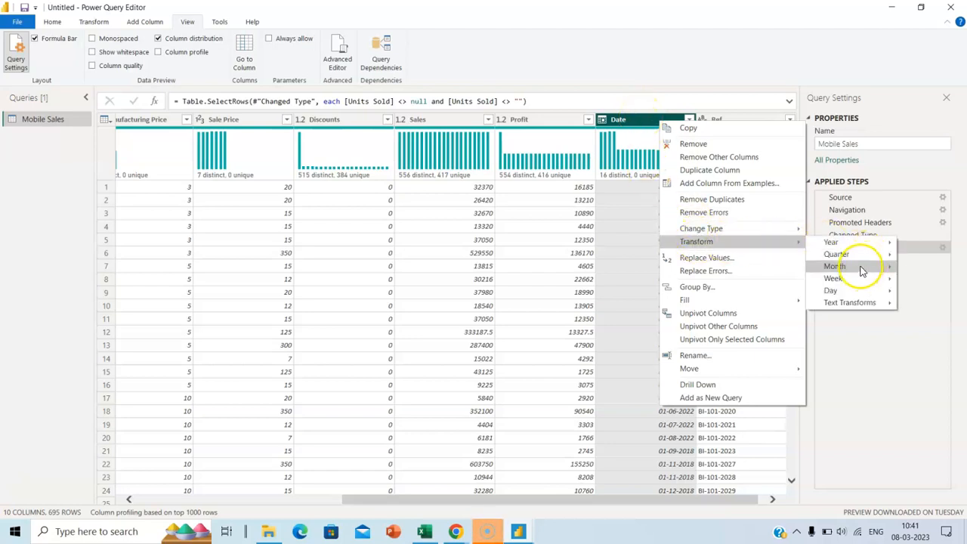
pyautogui.moveTo(865, 266)
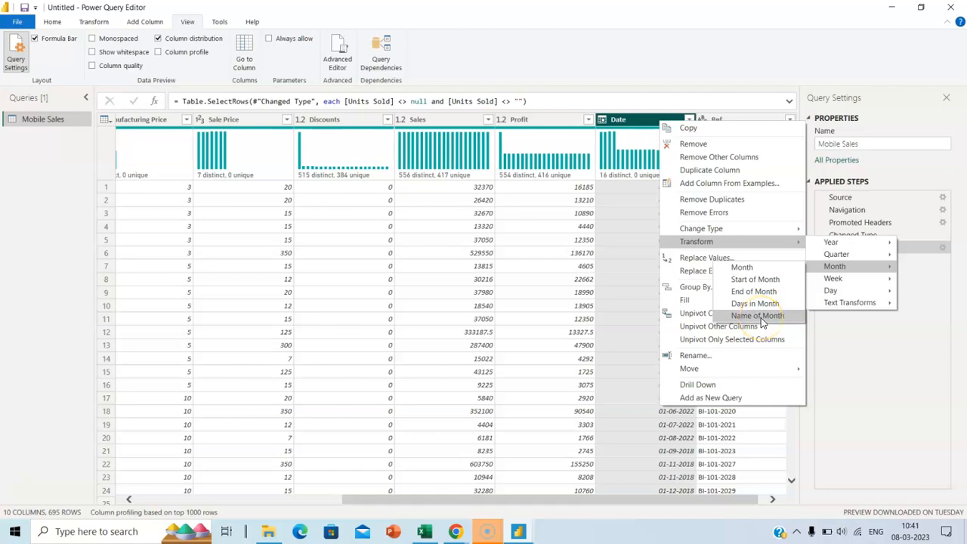
pyautogui.click(743, 268)
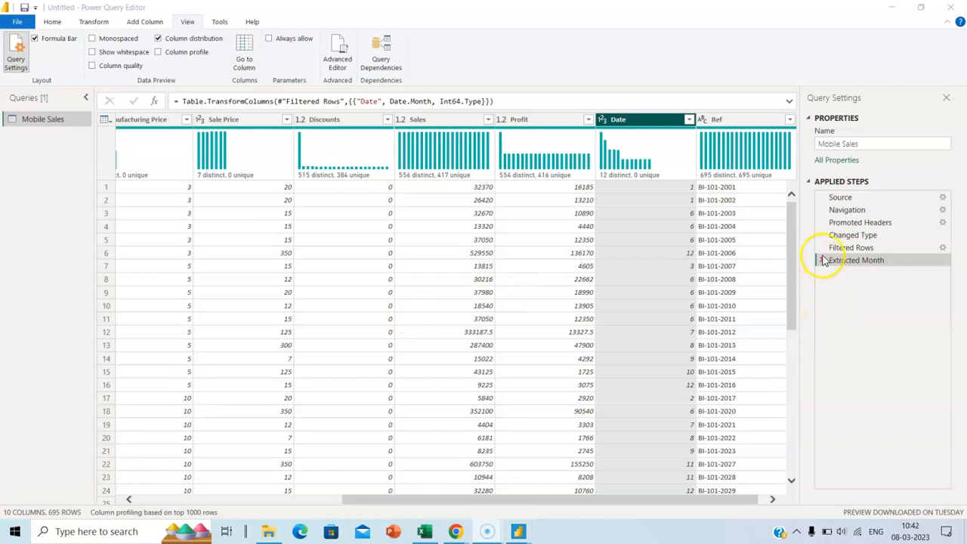
pyautogui.click(823, 261)
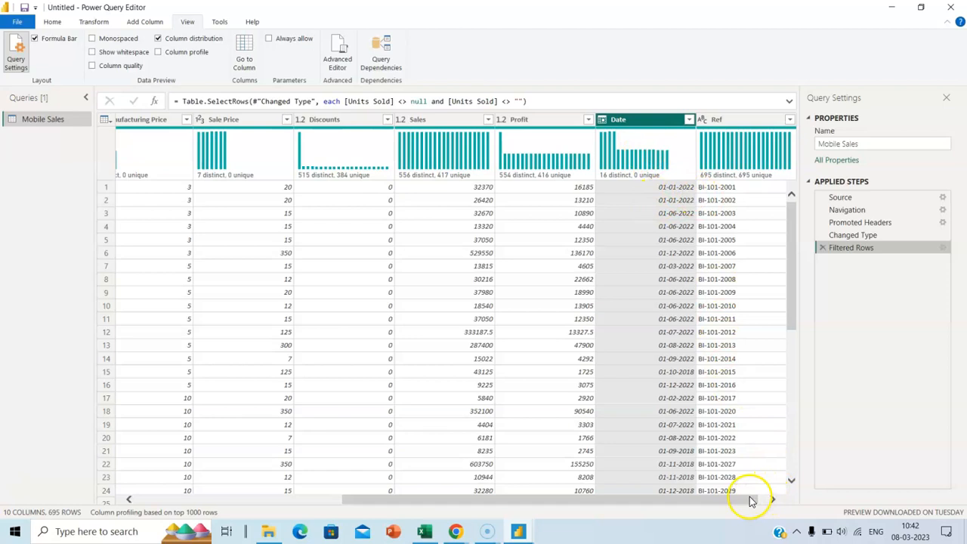
pyautogui.moveTo(749, 499); pyautogui.dragTo(781, 497)
# Choose Split Column > By Delimiter for the Ref column
pyautogui.click(713, 120)
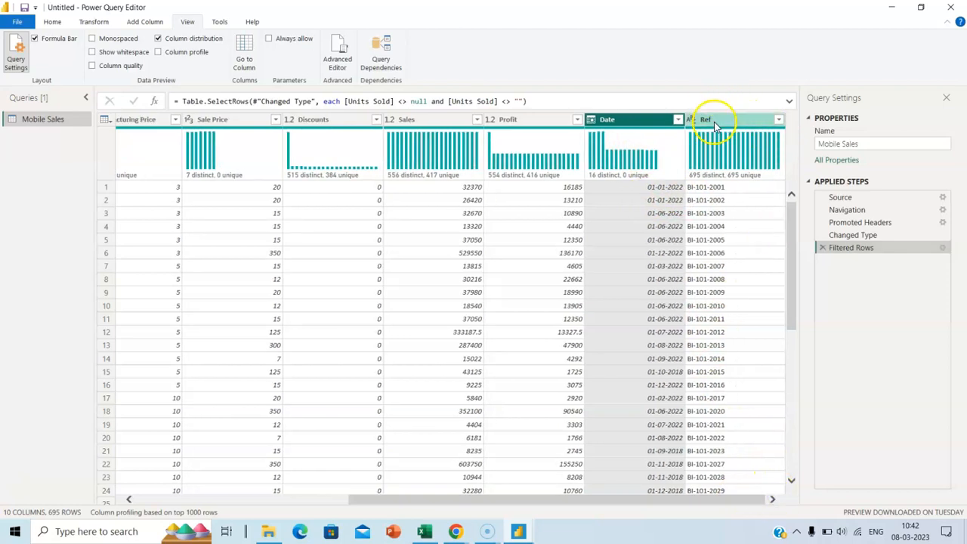
pyautogui.rightClick(716, 124)
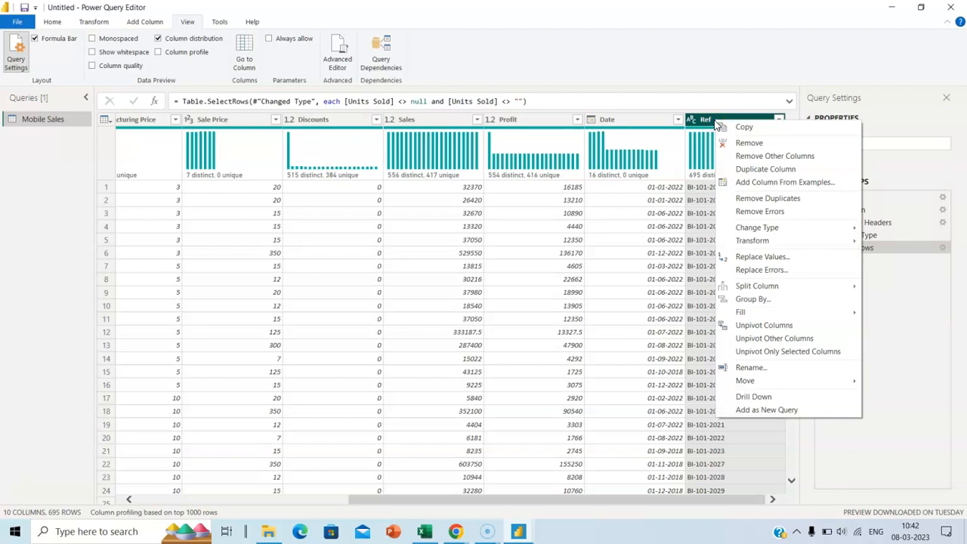
pyautogui.click(745, 287)
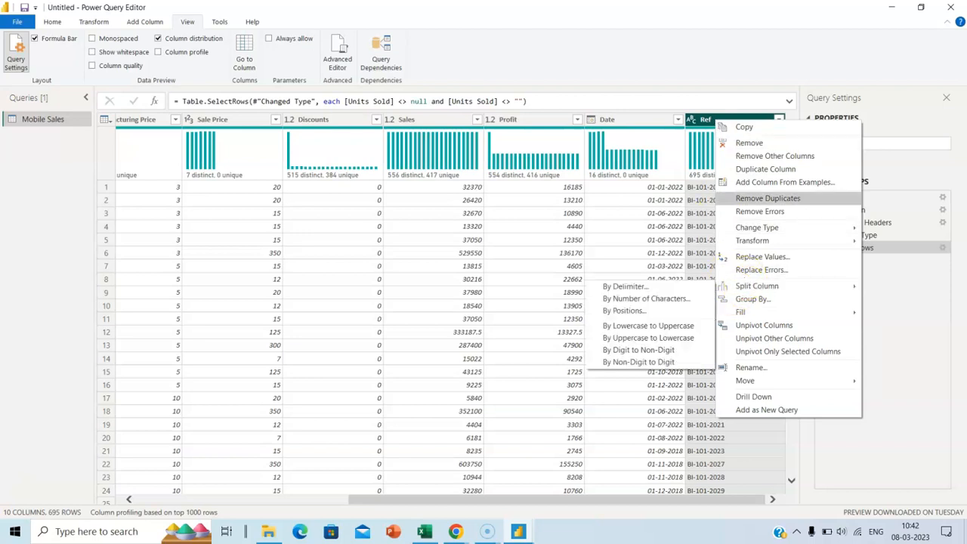
pyautogui.click(730, 47)
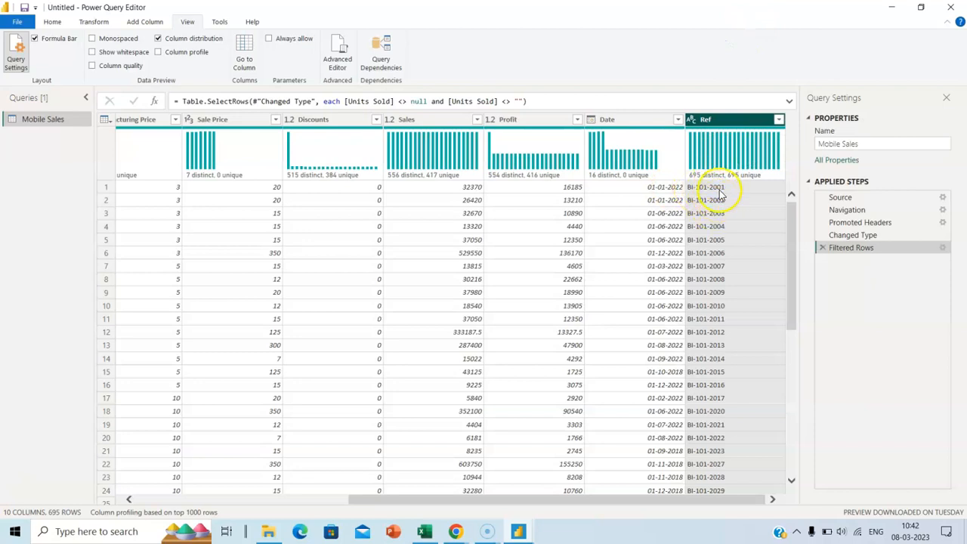
pyautogui.rightClick(729, 120)
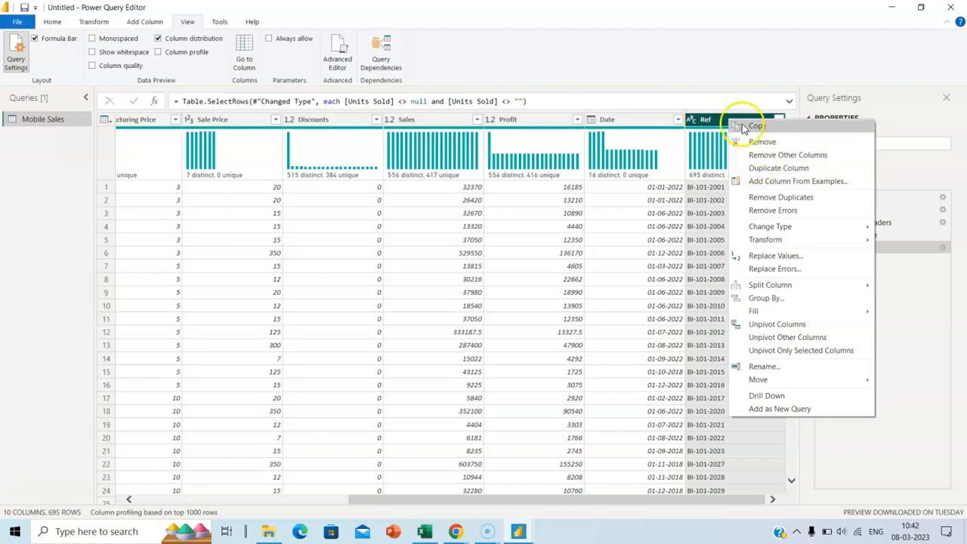
pyautogui.moveTo(765, 230)
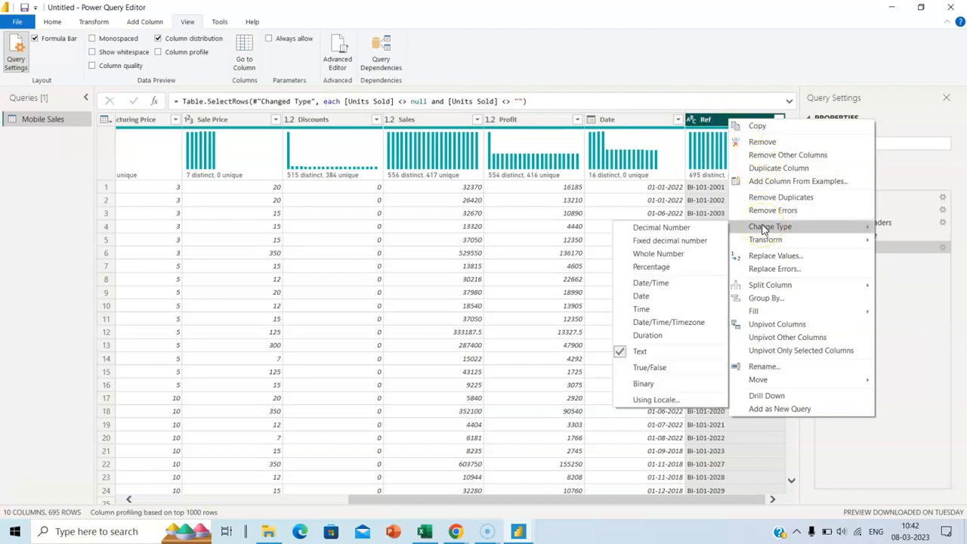
pyautogui.click(773, 287)
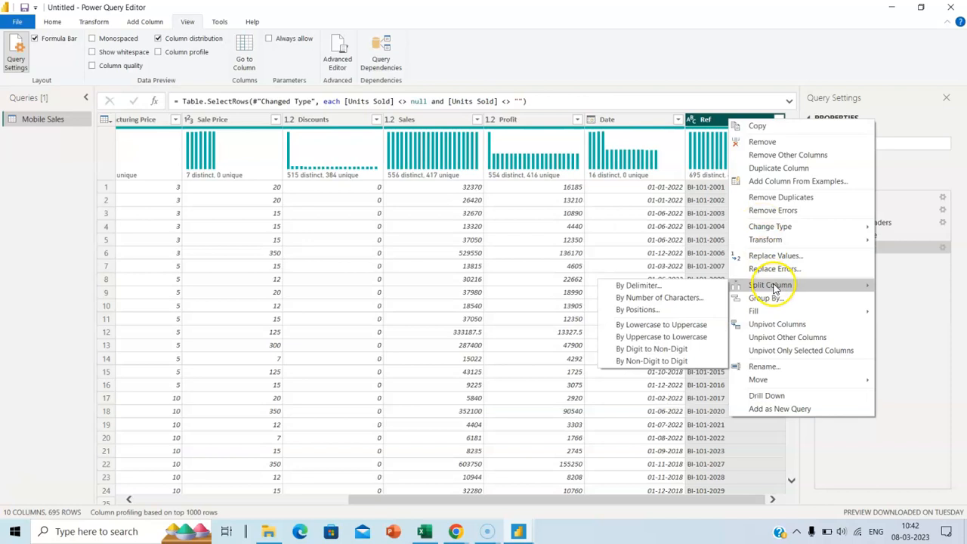
pyautogui.click(695, 287)
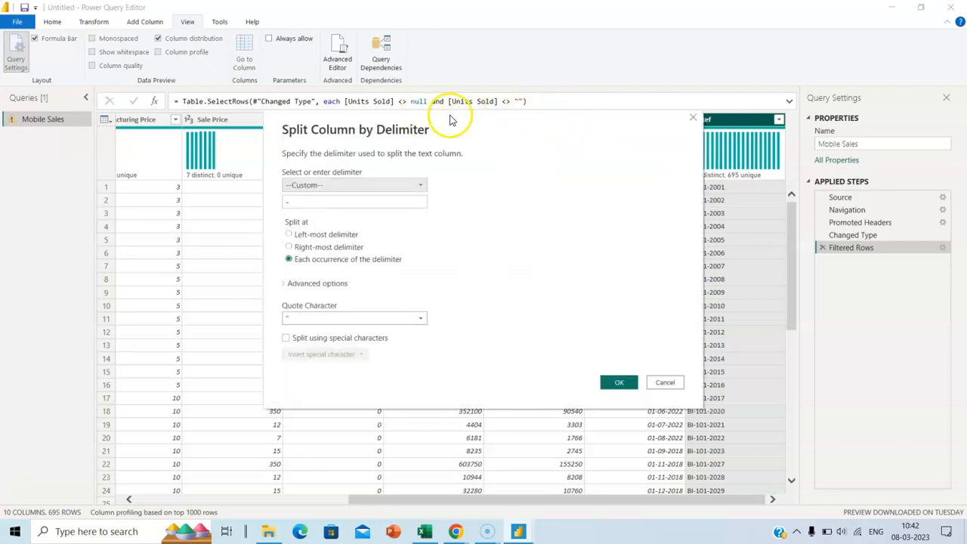
# Split Ref at each occurrence of the custom '-' delimiter
pyautogui.moveTo(550, 137); pyautogui.dragTo(441, 141)
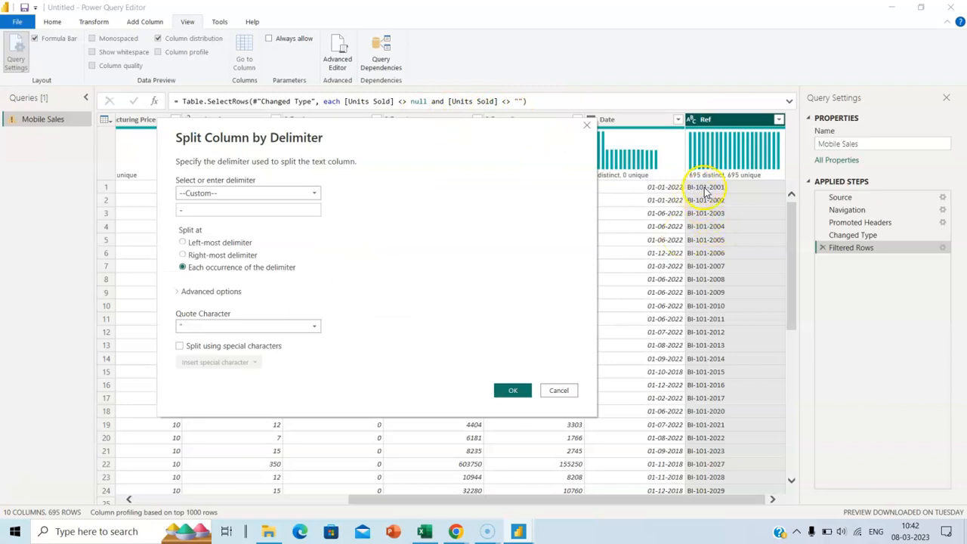
pyautogui.click(184, 210)
pyautogui.write('-')
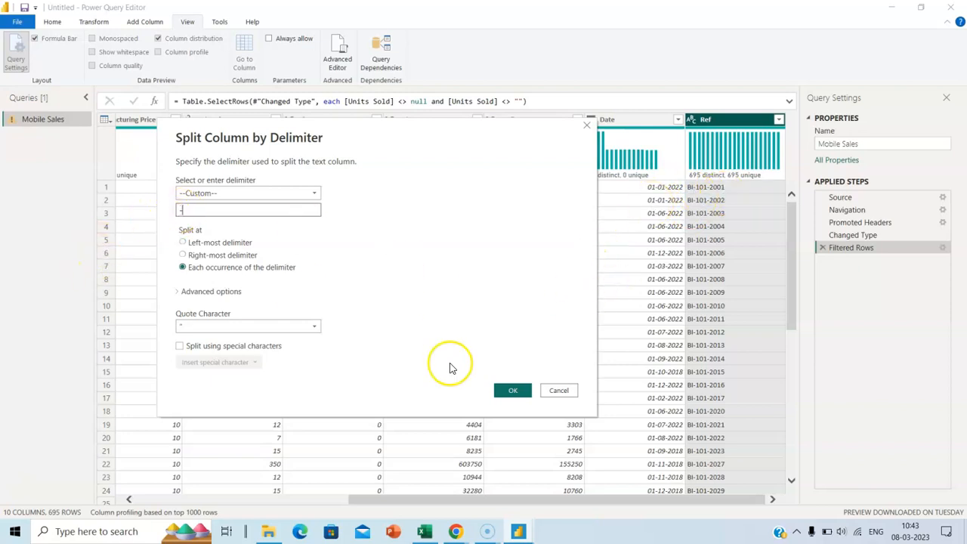
pyautogui.click(510, 393)
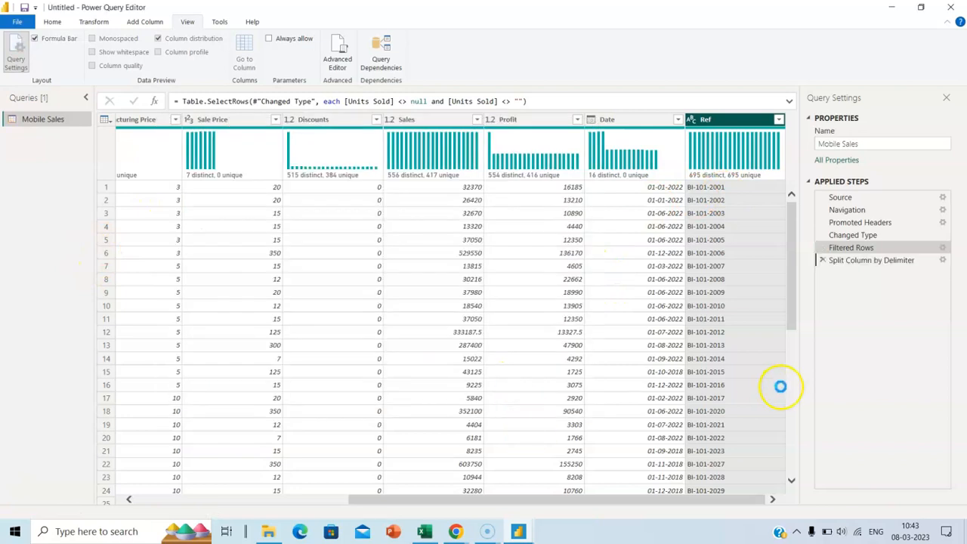
# Remove the Changed Type1 and Split Column by Delimiter steps from Applied Steps
pyautogui.moveTo(645, 500); pyautogui.dragTo(755, 500)
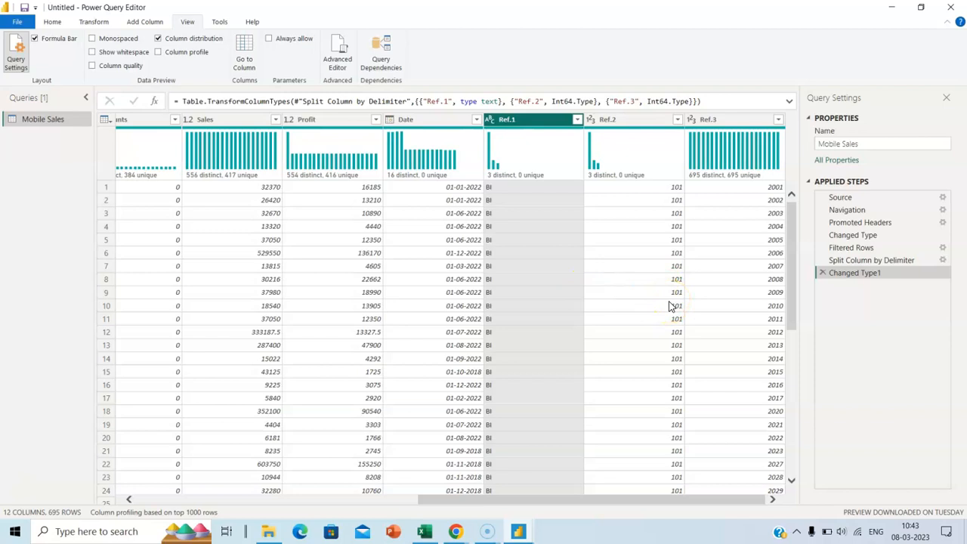
pyautogui.click(824, 273)
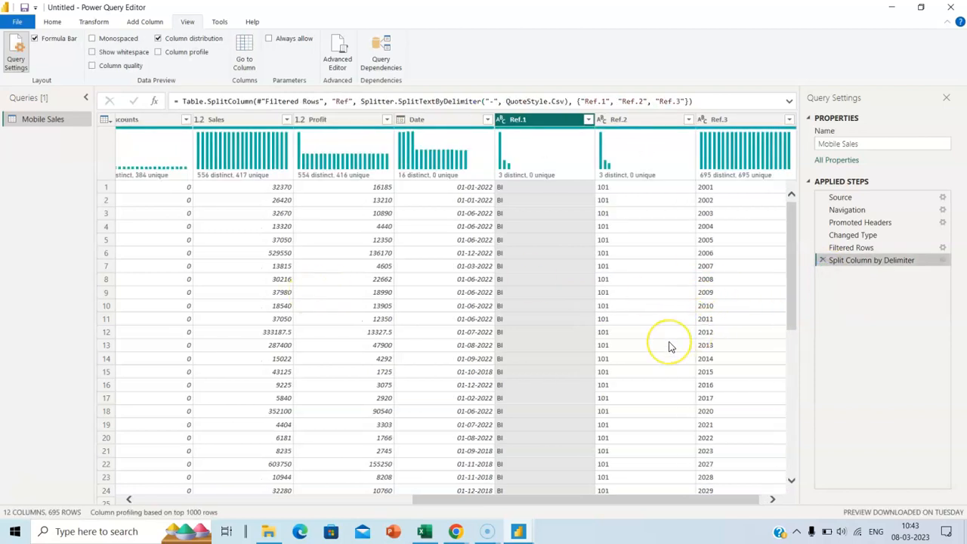
pyautogui.click(824, 261)
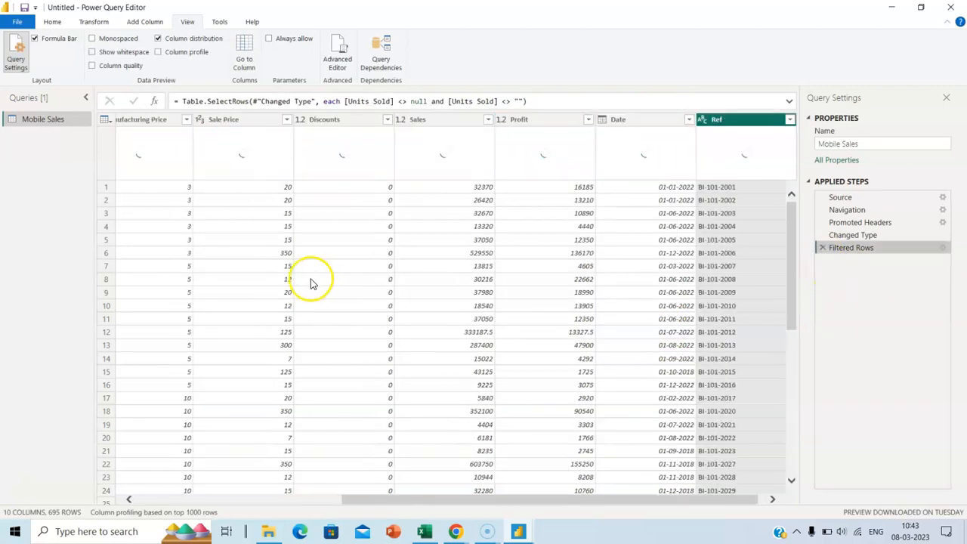
# Close the query editor with Close & Apply, loading the filtered Mobile Sales query into the report
pyautogui.click(56, 29)
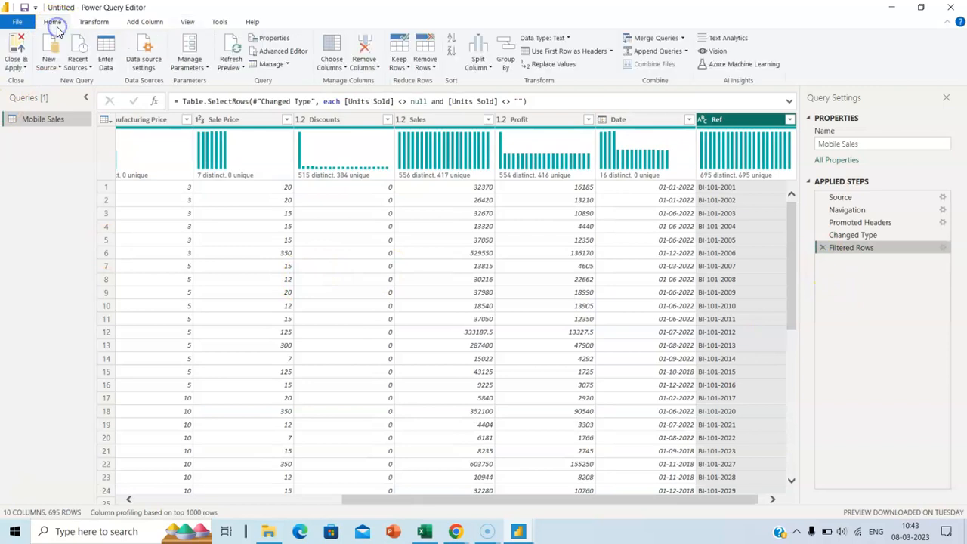
pyautogui.click(18, 65)
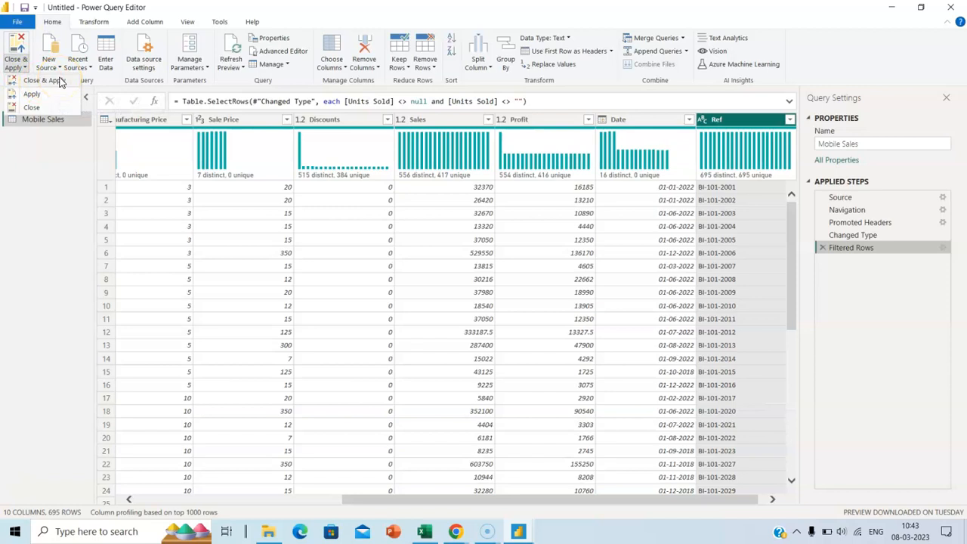
pyautogui.click(33, 96)
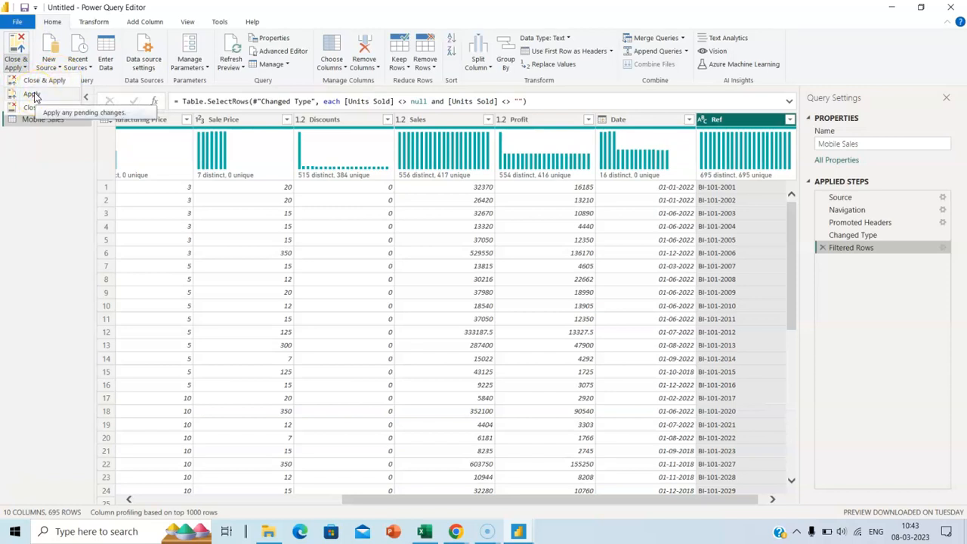
pyautogui.click(31, 110)
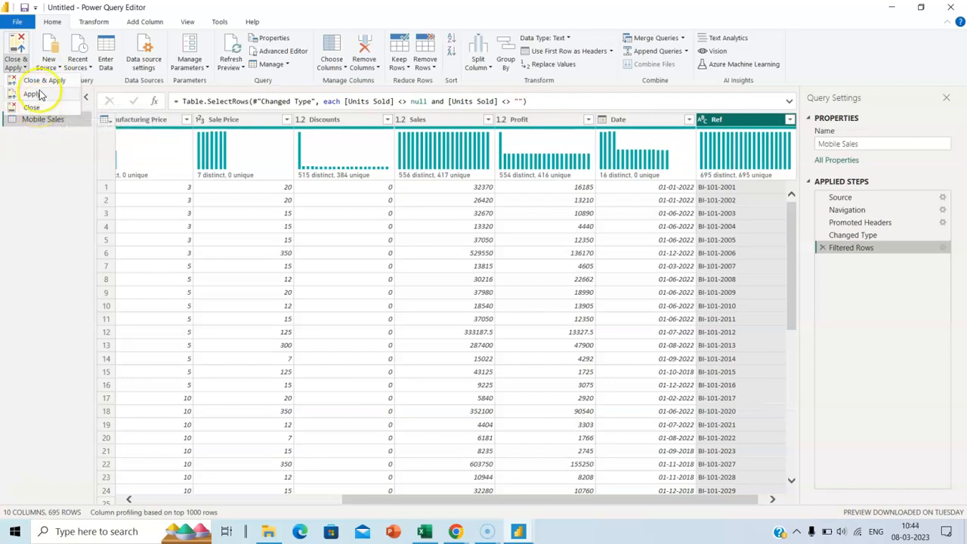
pyautogui.click(41, 81)
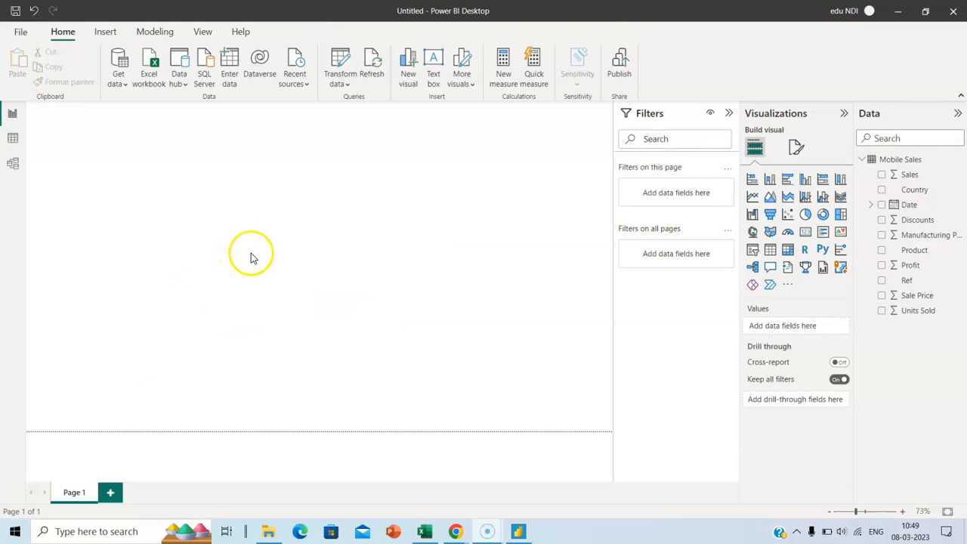
# Add a wide, short text box at the top of the page reading 'Sample Dashboard'
pyautogui.click(433, 64)
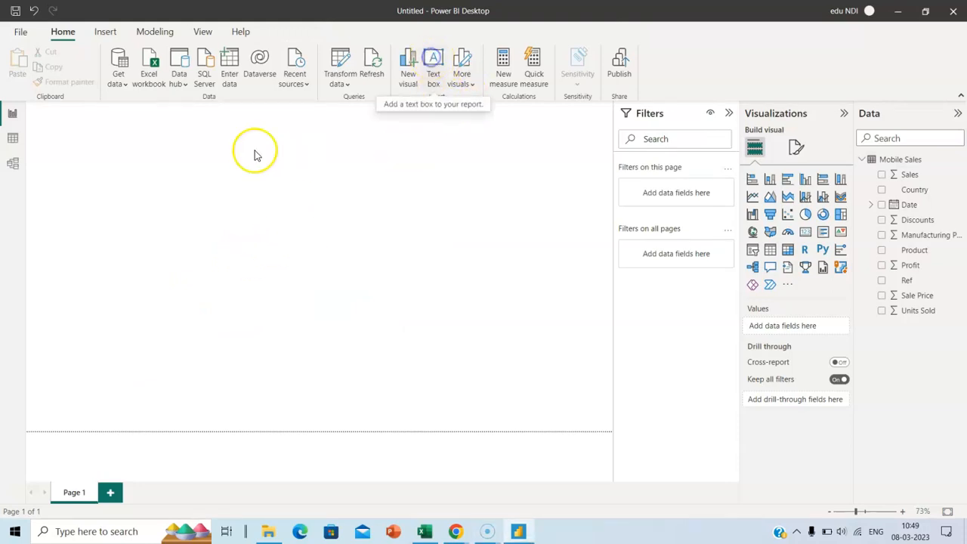
pyautogui.moveTo(291, 164); pyautogui.dragTo(555, 164)
pyautogui.moveTo(362, 228); pyautogui.dragTo(364, 147)
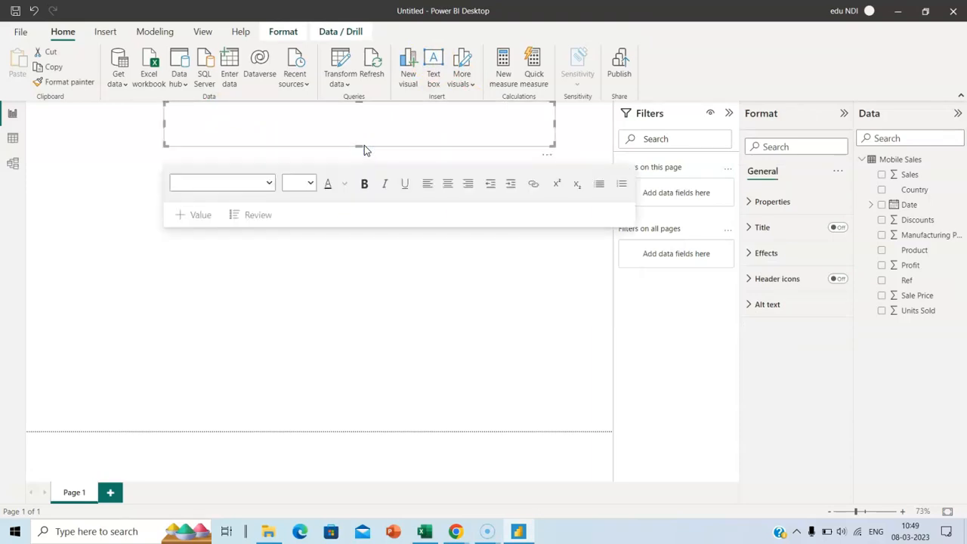
pyautogui.write('Sample')
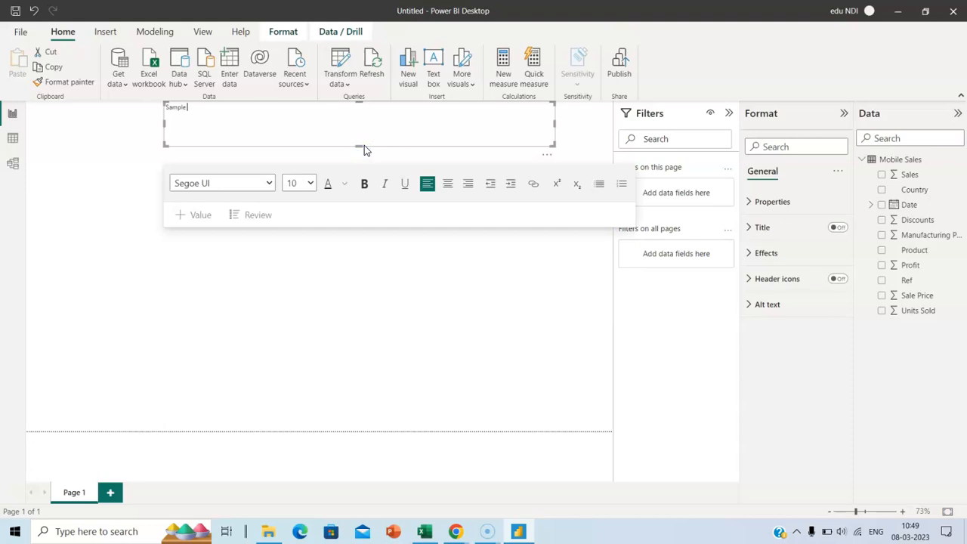
pyautogui.write(' Dashboard')
# Centre the 'Sample Dashboard' title and set its font size to 24
pyautogui.doubleClick(200, 106)
pyautogui.click(447, 184)
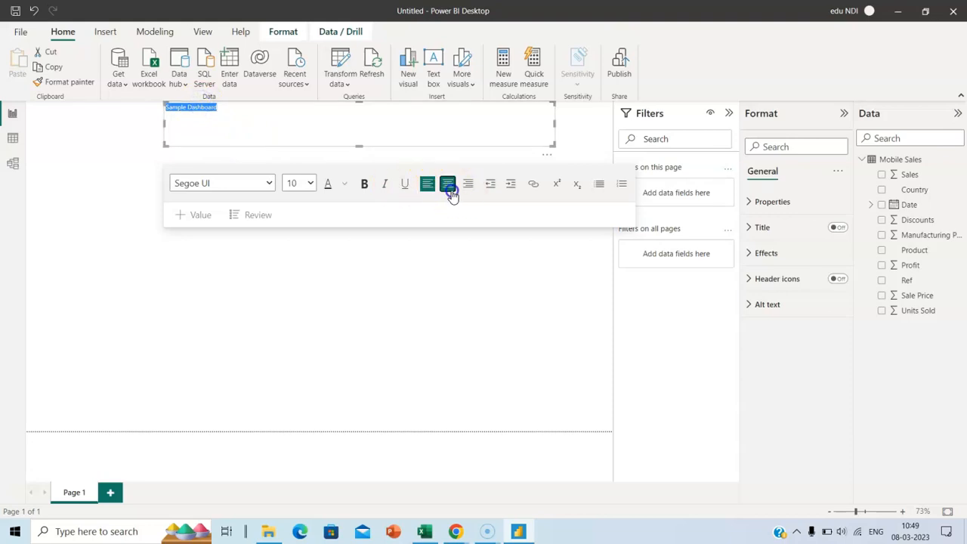
pyautogui.click(310, 183)
pyautogui.click(292, 328)
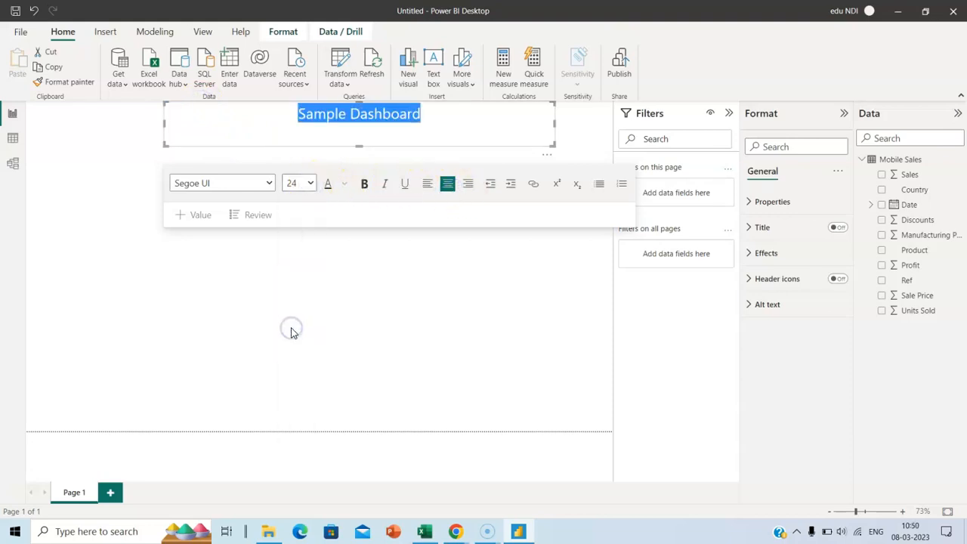
pyautogui.click(436, 109)
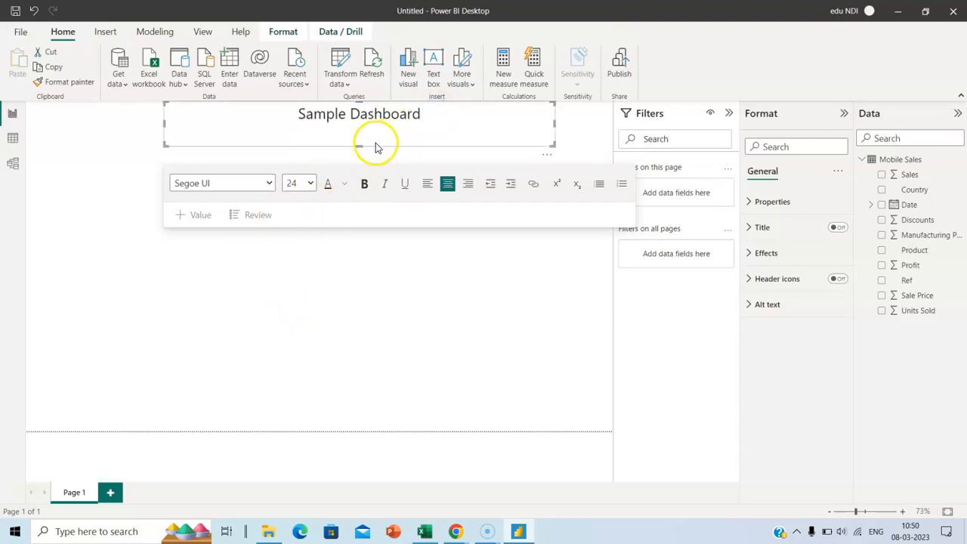
# Shorten the title box and give it a blue background
pyautogui.moveTo(359, 145); pyautogui.dragTo(360, 133)
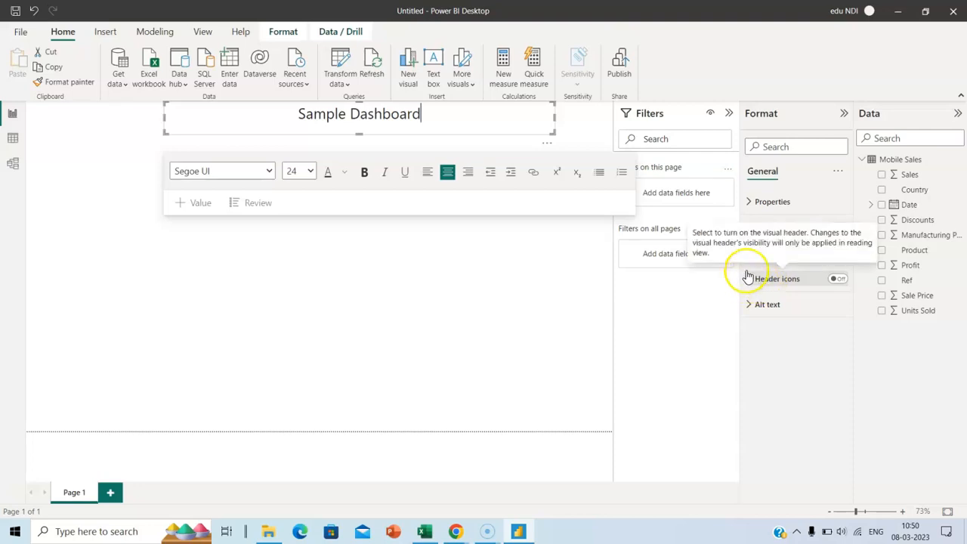
pyautogui.click(783, 338)
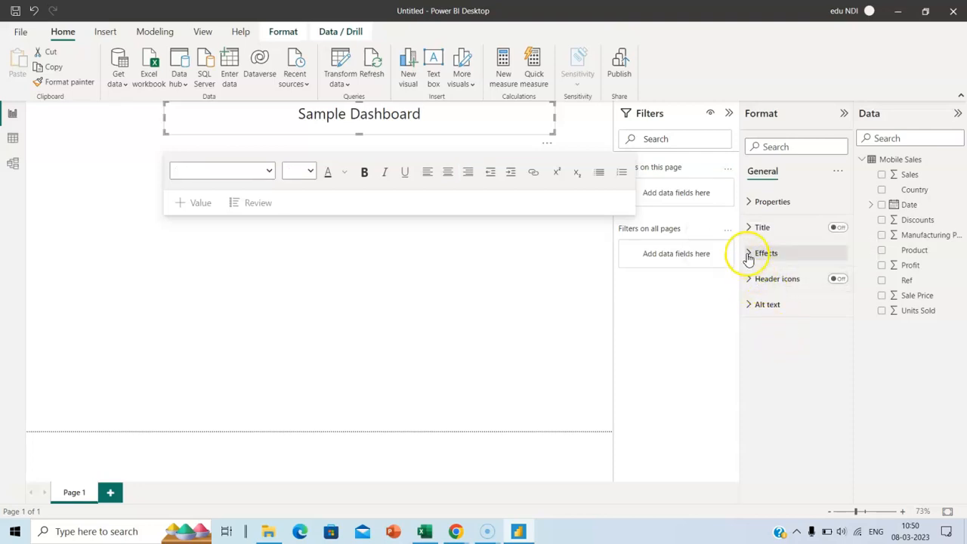
pyautogui.click(749, 253)
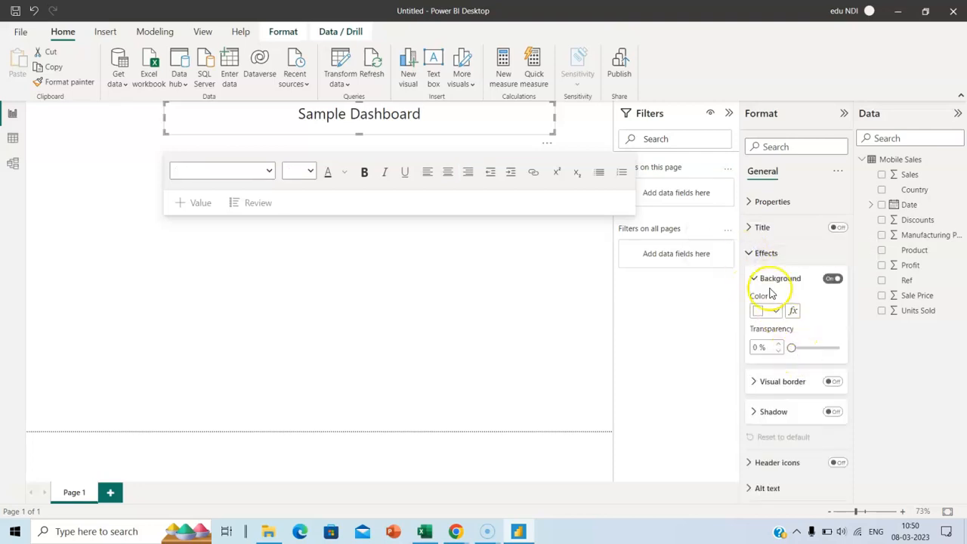
pyautogui.click(783, 315)
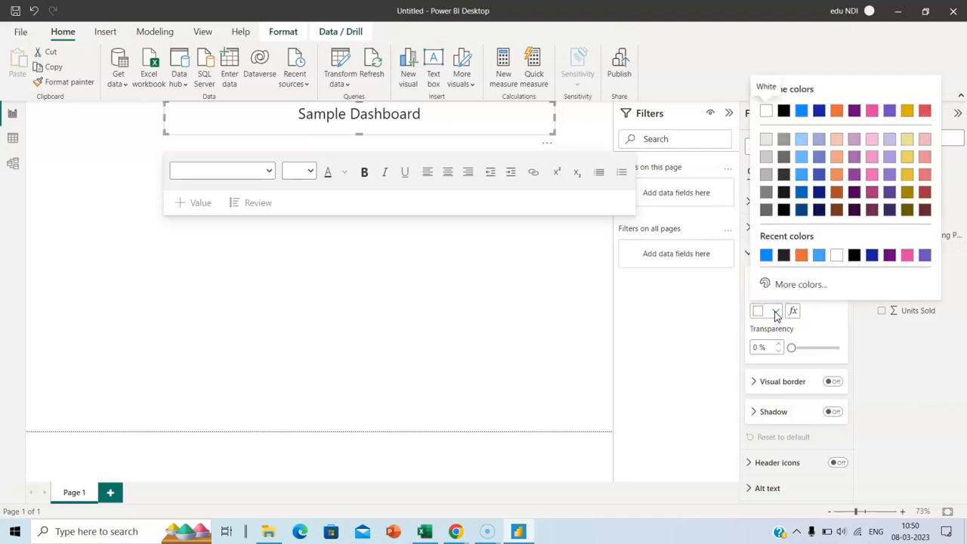
pyautogui.click(767, 256)
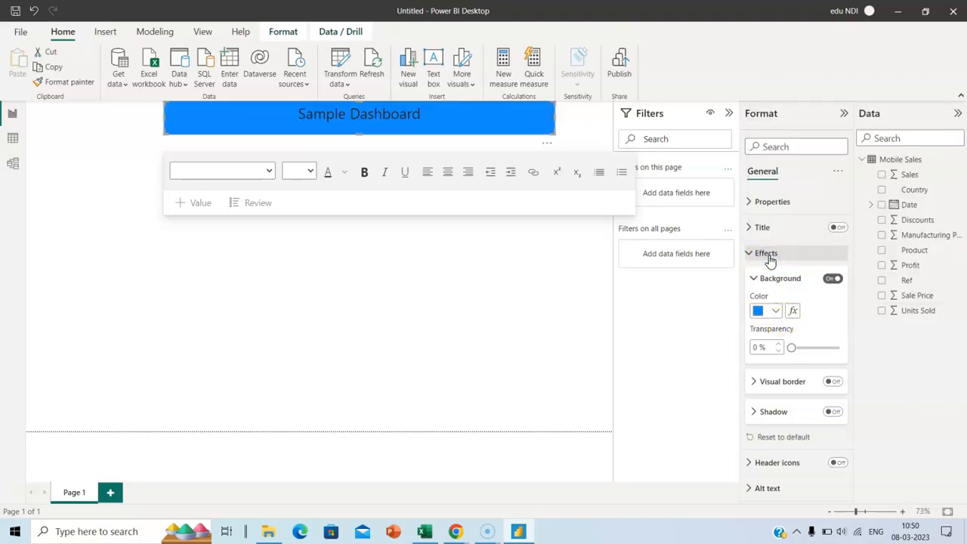
# Make the title text white and shift the banner slightly left
pyautogui.doubleClick(406, 114)
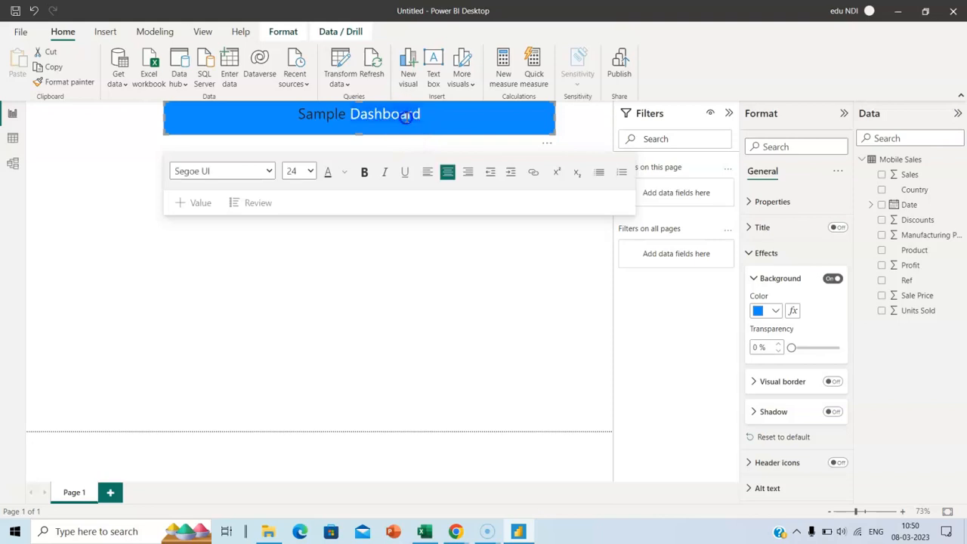
pyautogui.hotkey('ctrl', 'a')
pyautogui.click(345, 172)
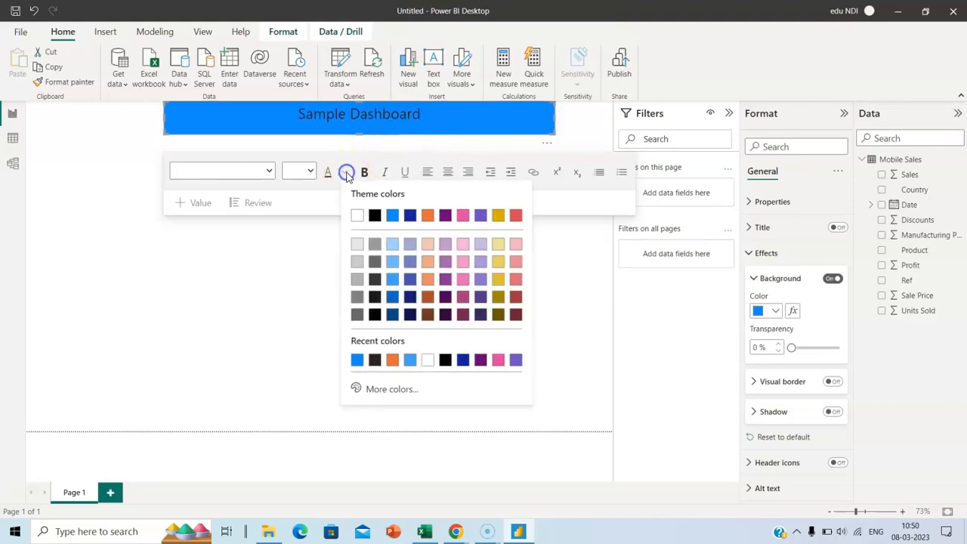
pyautogui.click(354, 216)
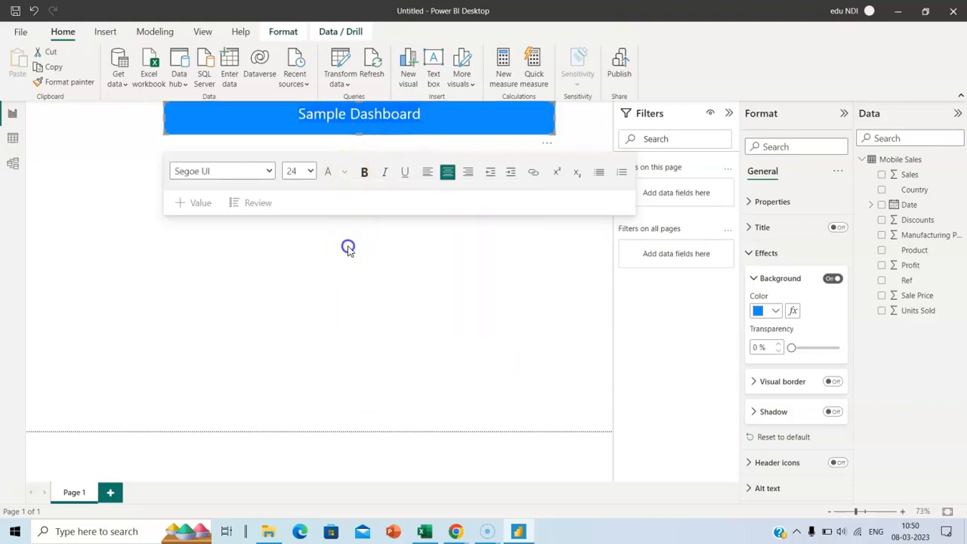
pyautogui.click(348, 248)
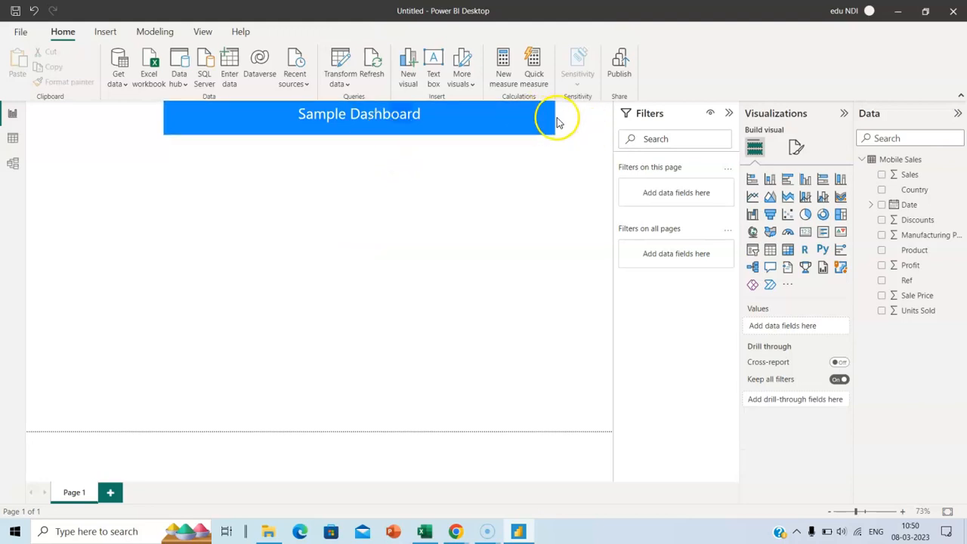
pyautogui.moveTo(545, 126); pyautogui.dragTo(535, 138)
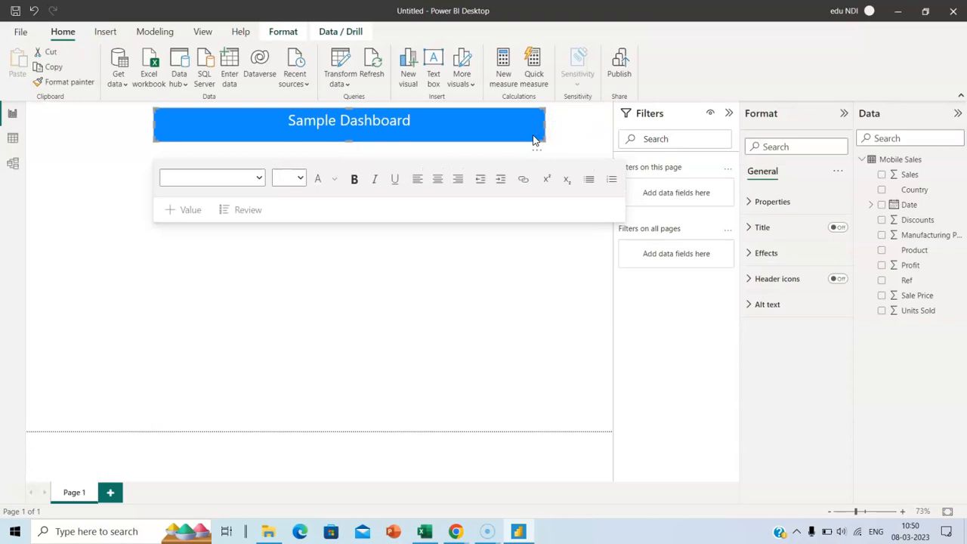
pyautogui.click(527, 142)
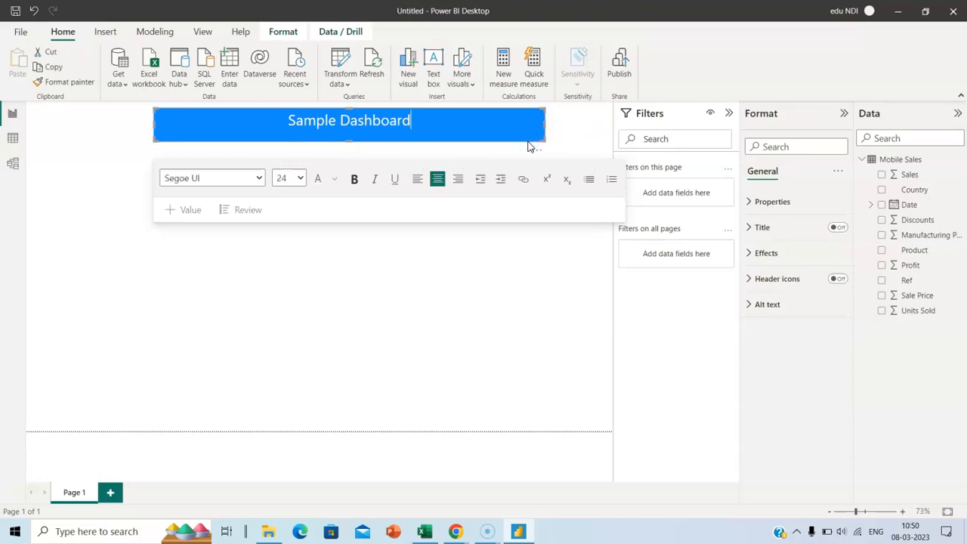
pyautogui.moveTo(523, 143); pyautogui.dragTo(501, 151)
# Add a stacked column chart, narrow it and place it at left below the title
pyautogui.click(372, 293)
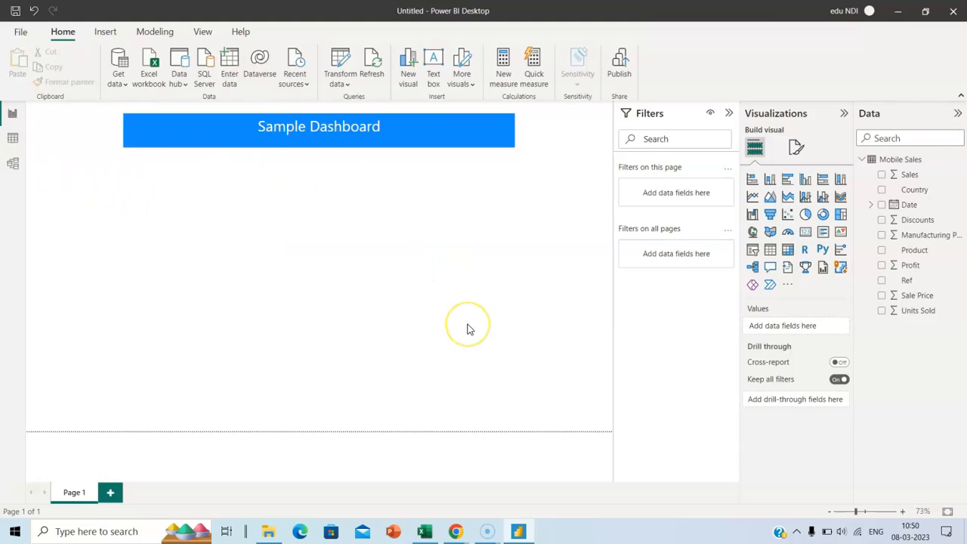
pyautogui.click(768, 179)
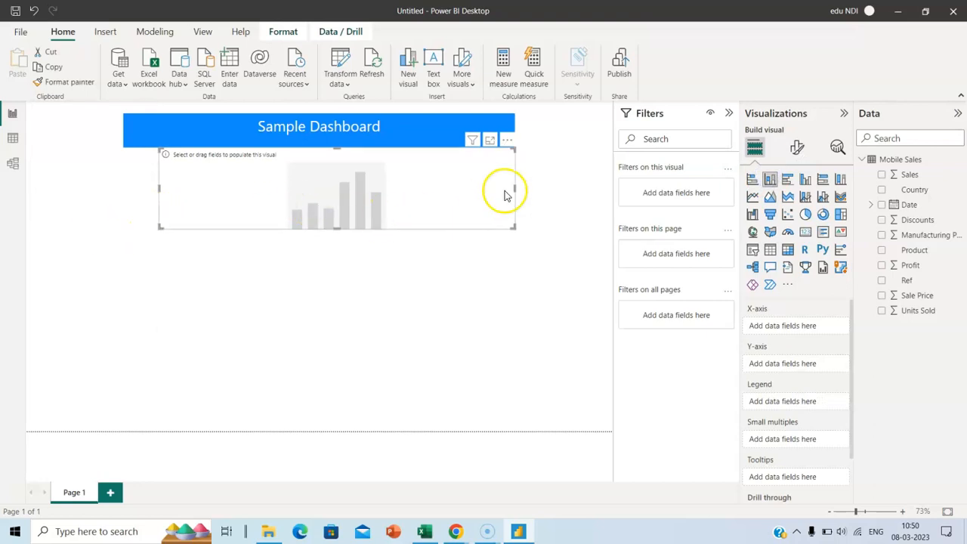
pyautogui.moveTo(517, 191); pyautogui.dragTo(341, 192)
pyautogui.click(294, 155)
pyautogui.moveTo(293, 155); pyautogui.dragTo(183, 194)
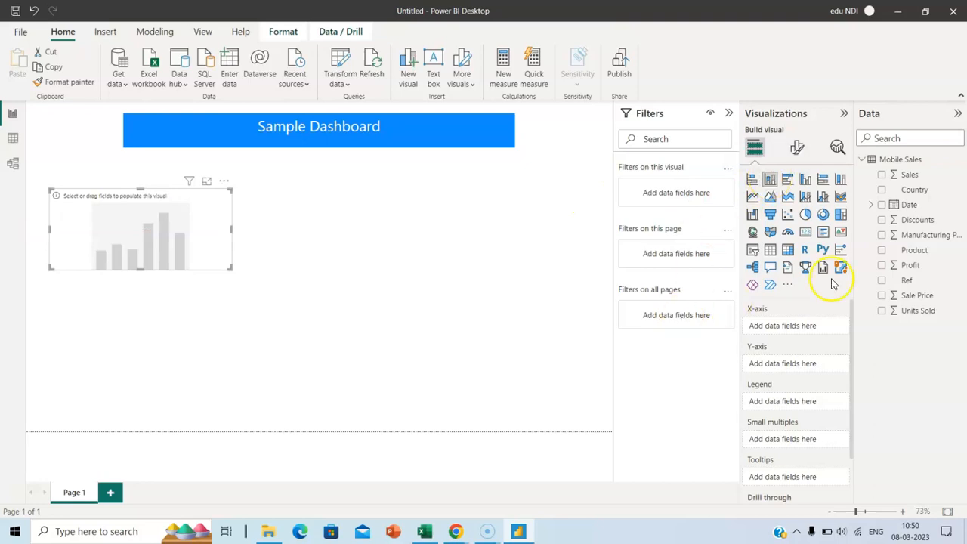
# Plot Sales on the Y-axis by Country on the X-axis, then resize and position the chart
pyautogui.moveTo(913, 175); pyautogui.dragTo(801, 368)
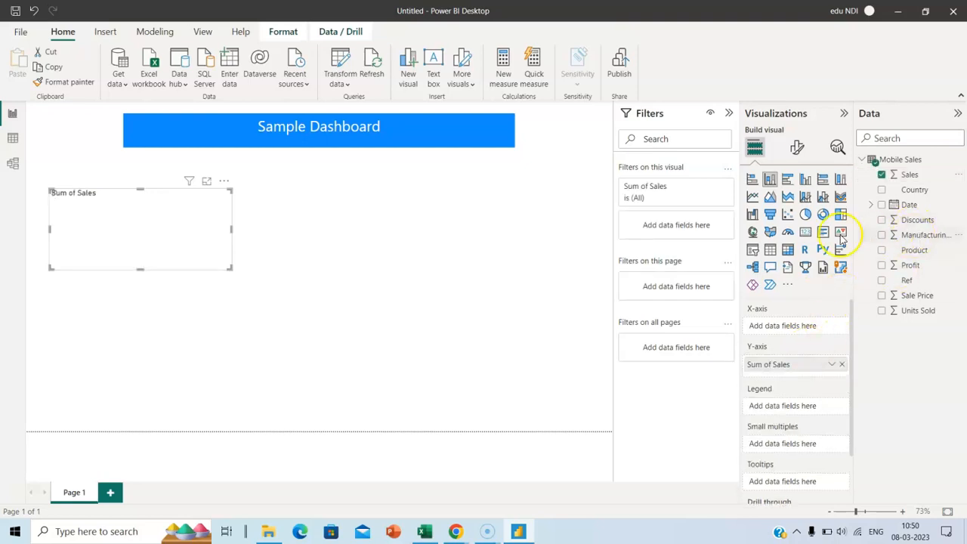
pyautogui.moveTo(915, 189); pyautogui.dragTo(803, 325)
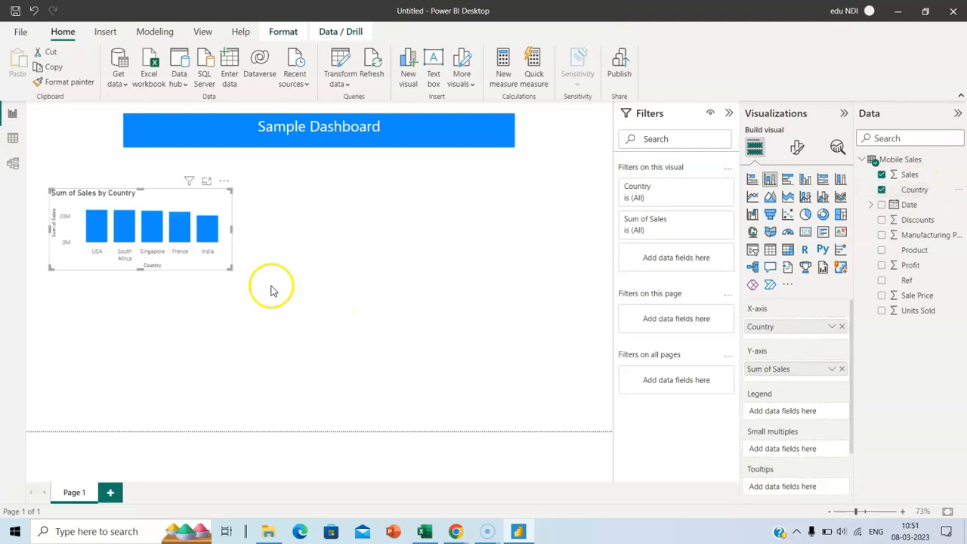
pyautogui.moveTo(244, 303); pyautogui.dragTo(283, 346)
pyautogui.moveTo(217, 193); pyautogui.dragTo(211, 159)
pyautogui.moveTo(275, 318); pyautogui.dragTo(210, 298)
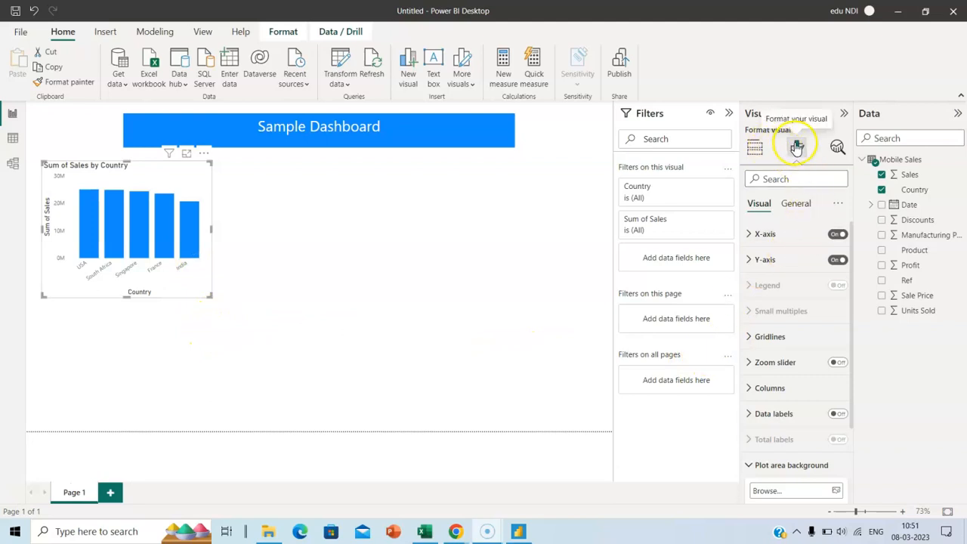
# Give the column chart a light grey background
pyautogui.click(802, 204)
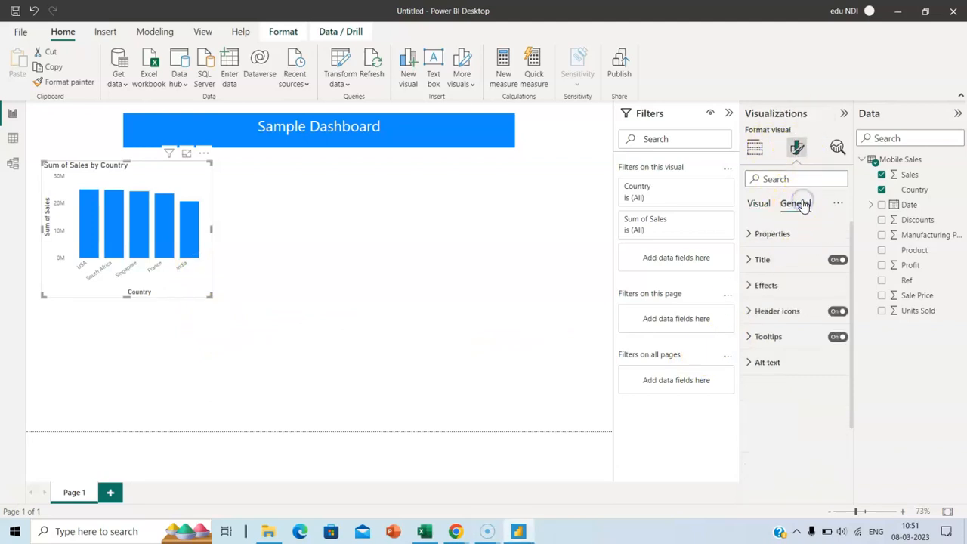
pyautogui.click(752, 286)
pyautogui.click(776, 343)
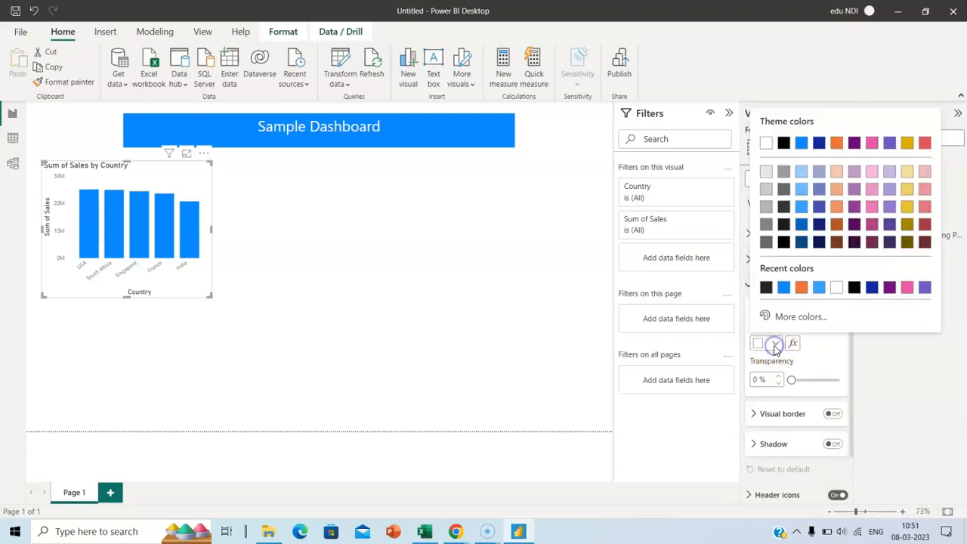
pyautogui.click(766, 173)
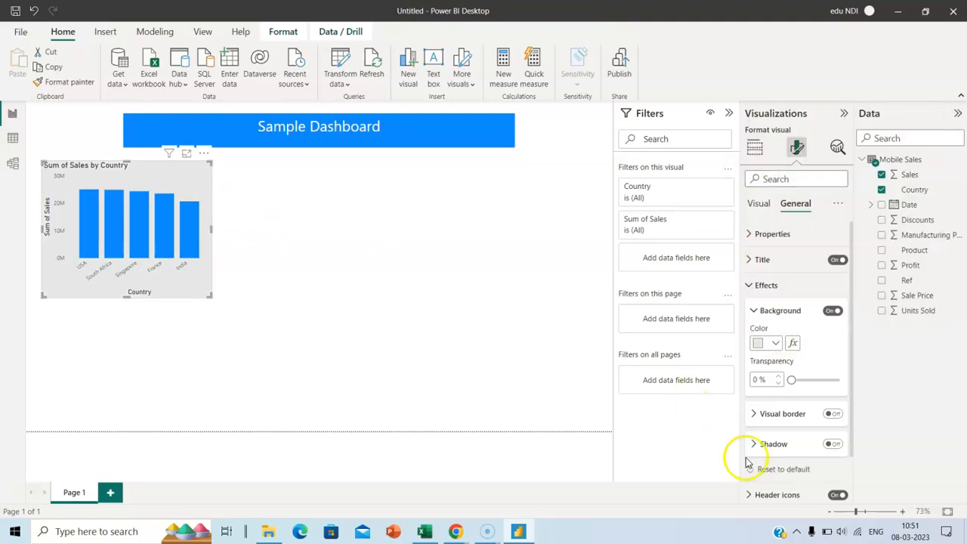
# Turn on the column chart's visual border in black
pyautogui.click(837, 414)
pyautogui.click(754, 418)
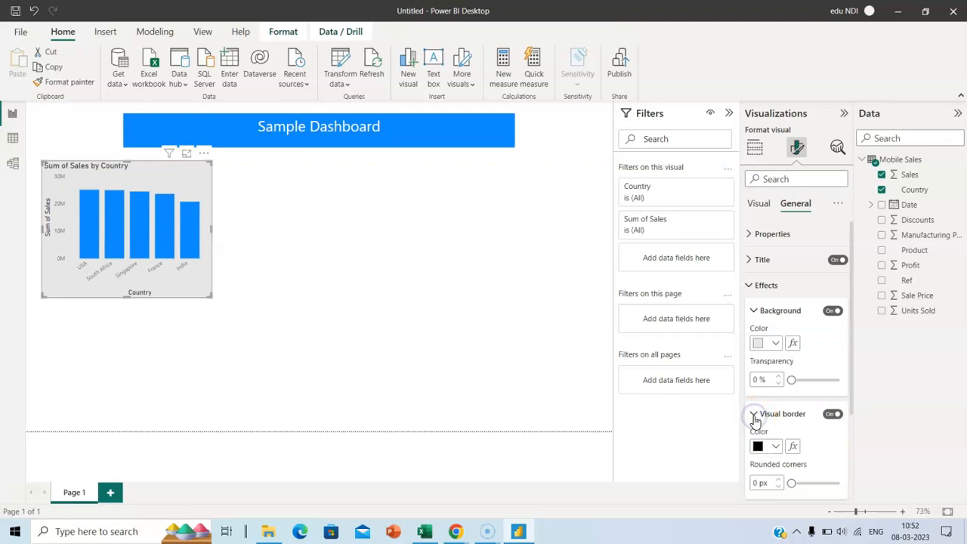
pyautogui.click(776, 446)
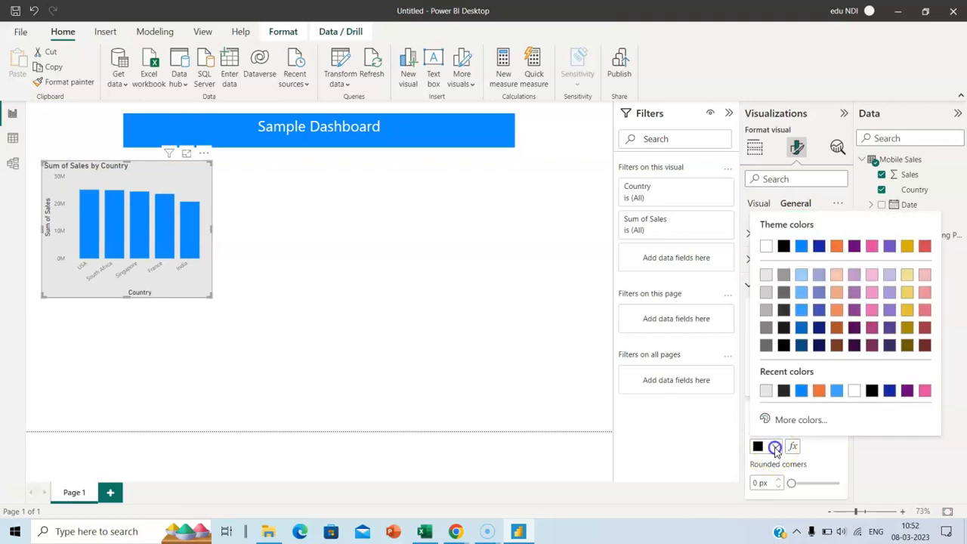
pyautogui.click(783, 248)
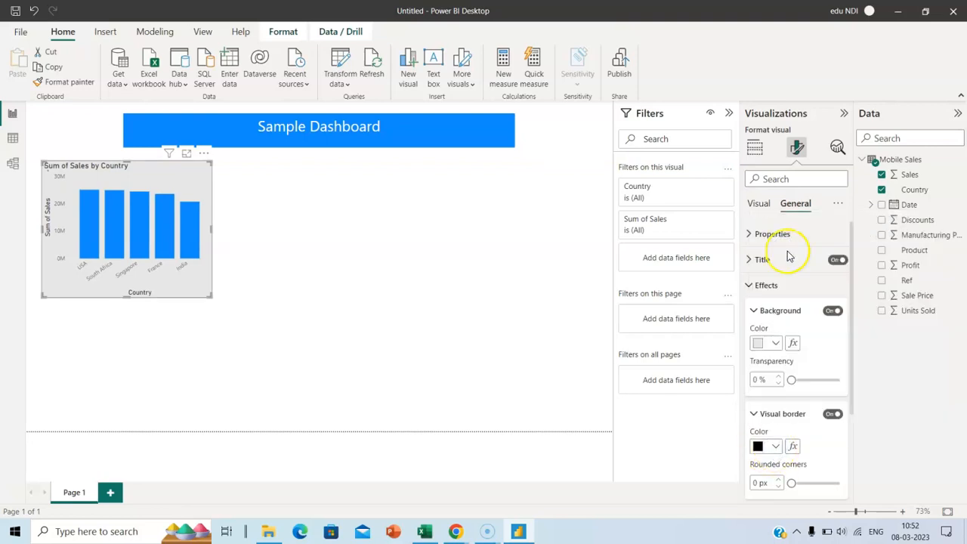
pyautogui.click(225, 257)
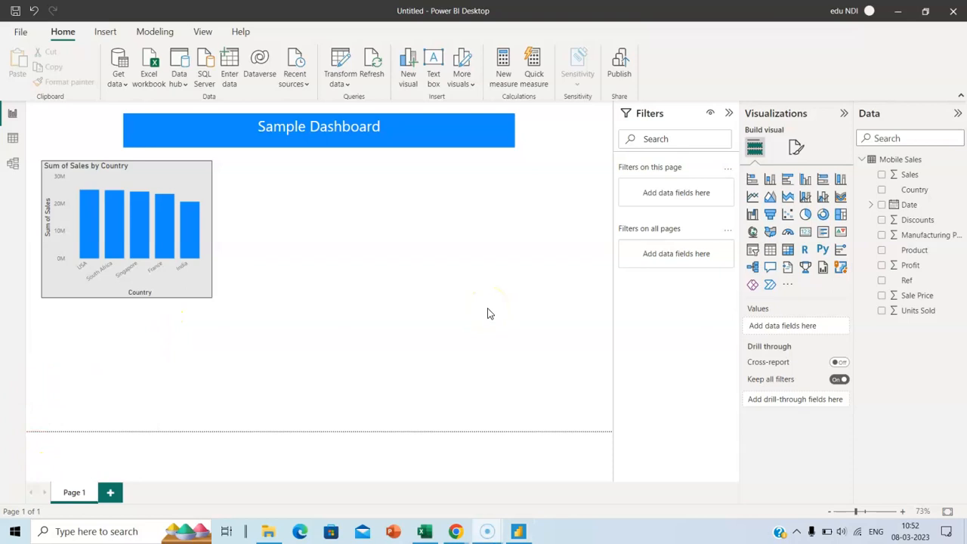
# Add a Product slicer showing all six products, test Apple, One Plus and Vivo, then clear the filter
pyautogui.moveTo(921, 250); pyautogui.dragTo(611, 255)
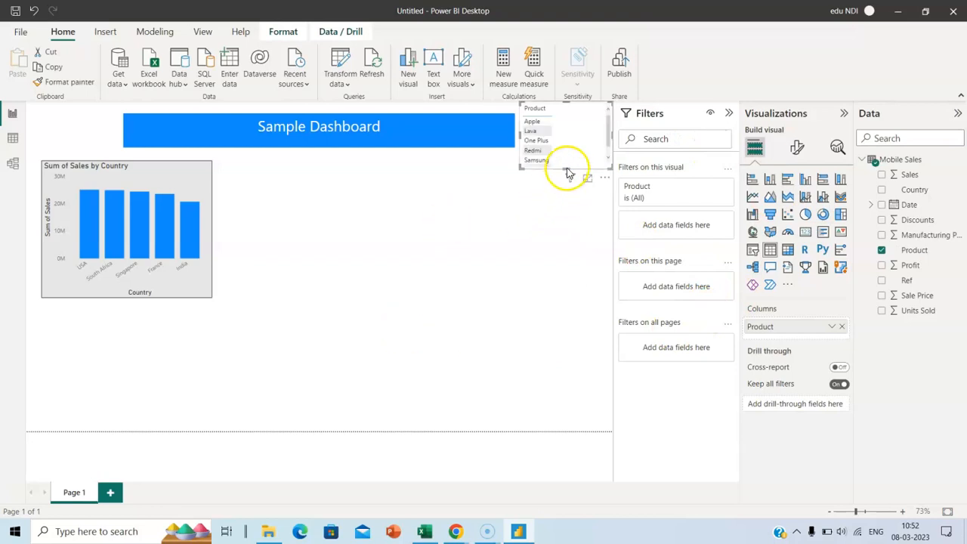
pyautogui.moveTo(567, 165); pyautogui.dragTo(567, 185)
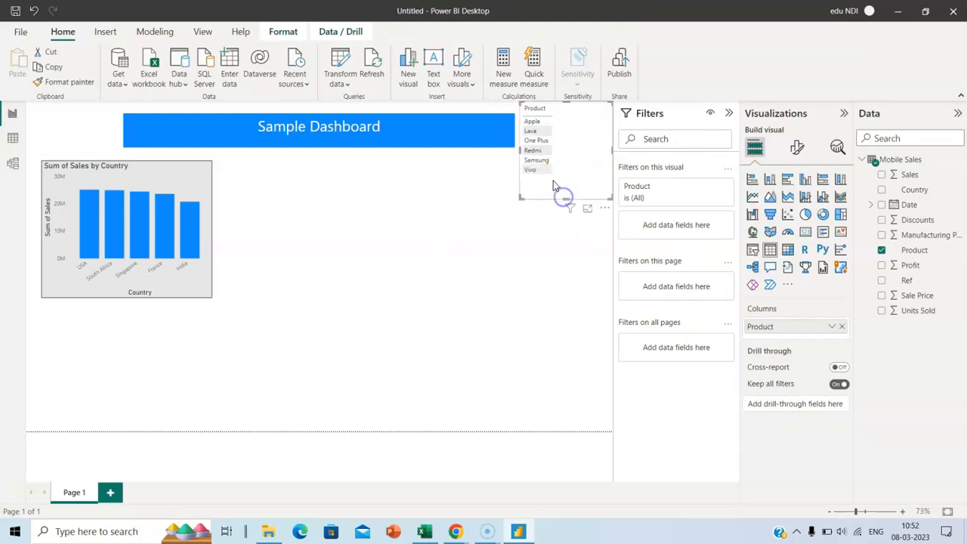
pyautogui.click(536, 122)
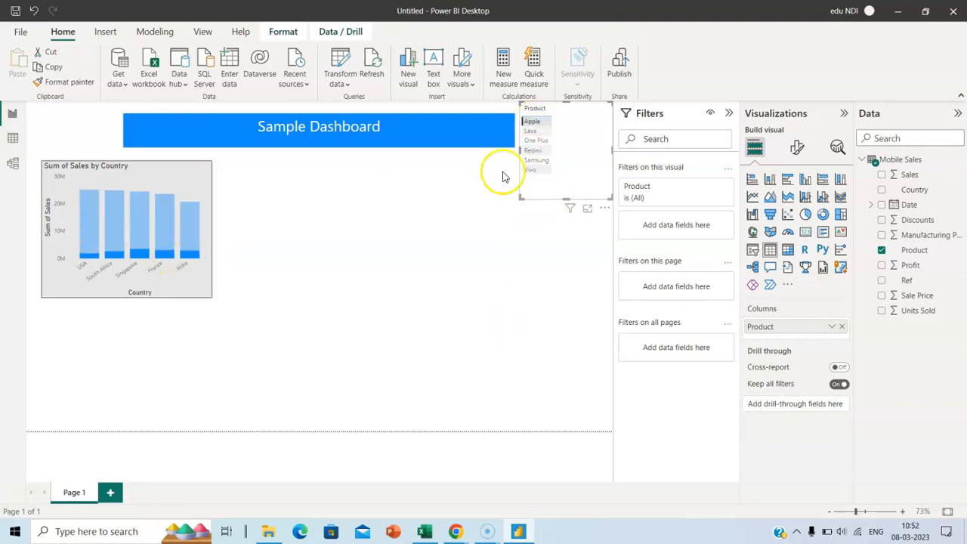
pyautogui.click(539, 141)
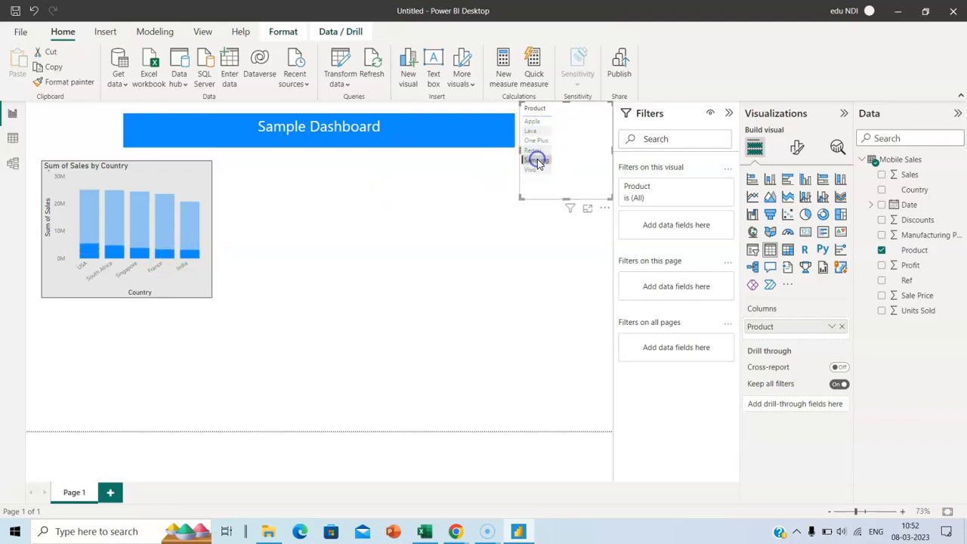
pyautogui.click(536, 170)
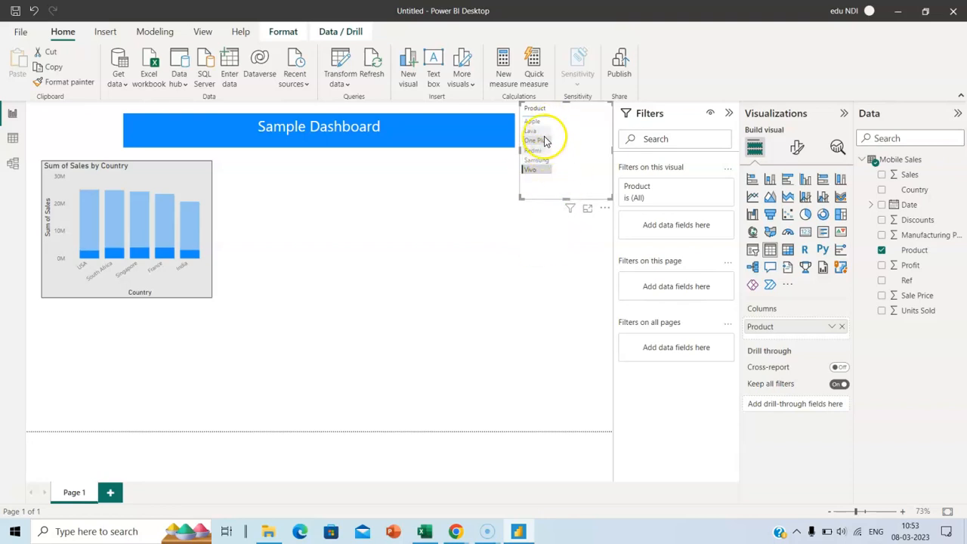
pyautogui.click(547, 227)
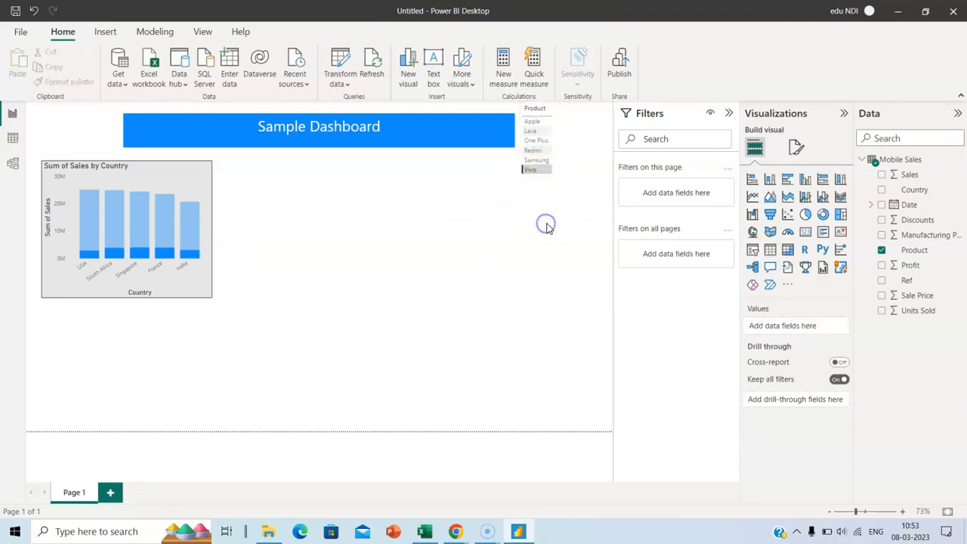
pyautogui.click(566, 135)
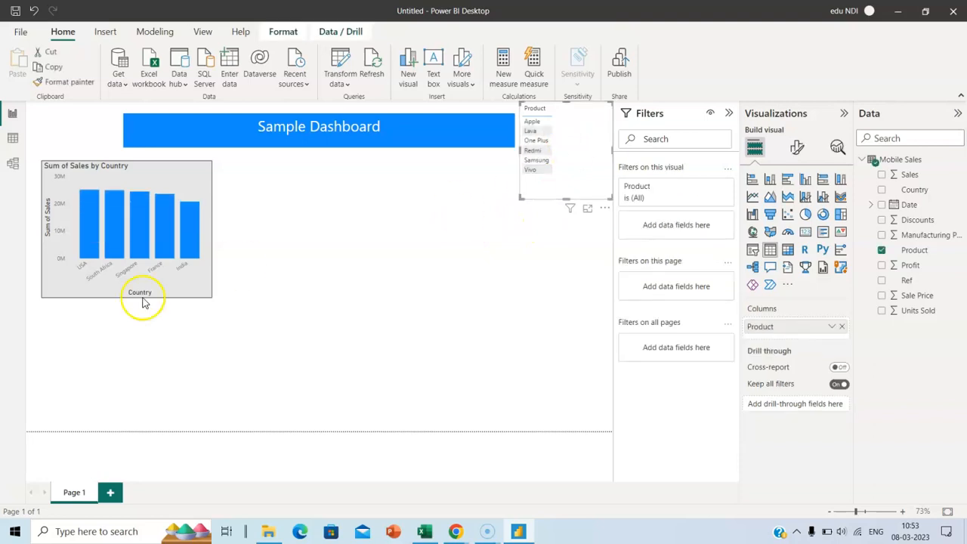
pyautogui.click(340, 340)
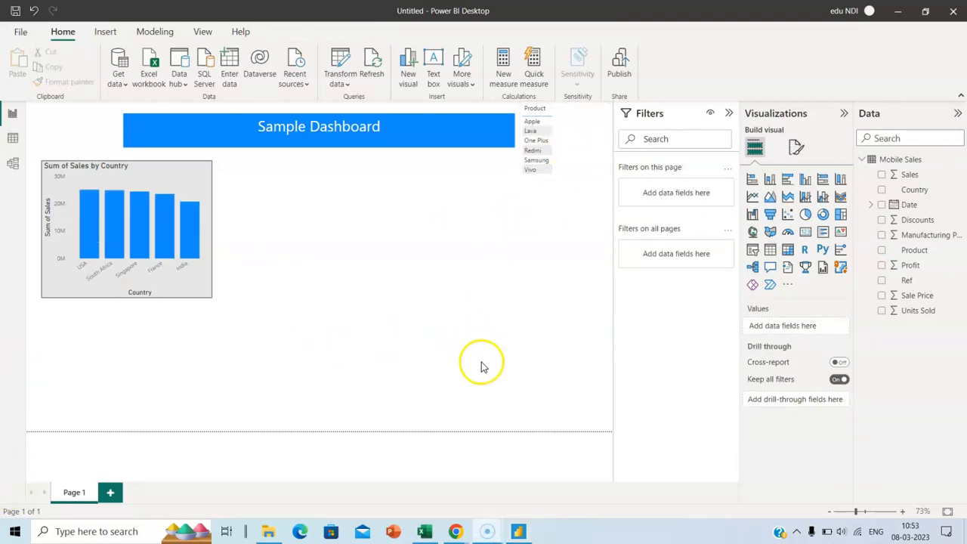
# Add a pie chart beside the column chart with Sales as values and Product as legend
pyautogui.click(806, 215)
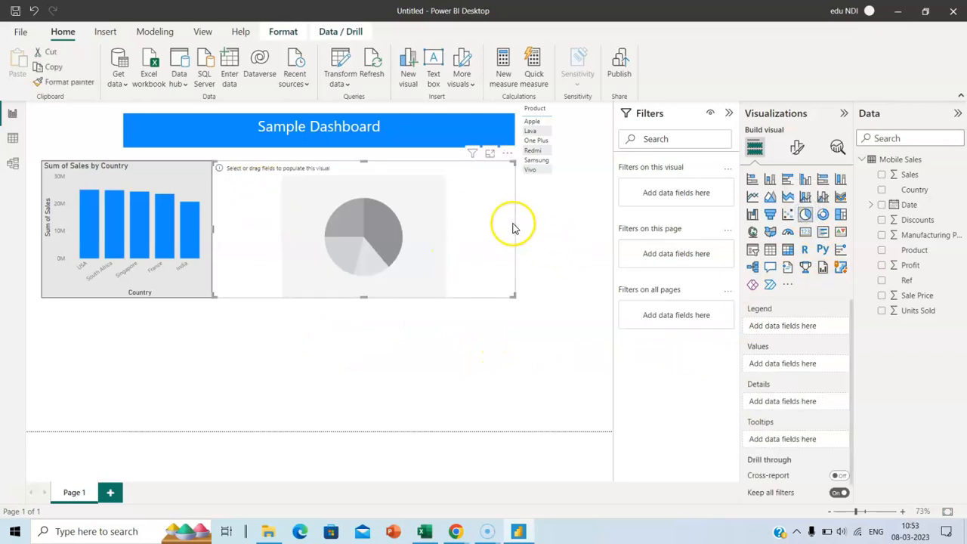
pyautogui.moveTo(515, 229); pyautogui.dragTo(405, 226)
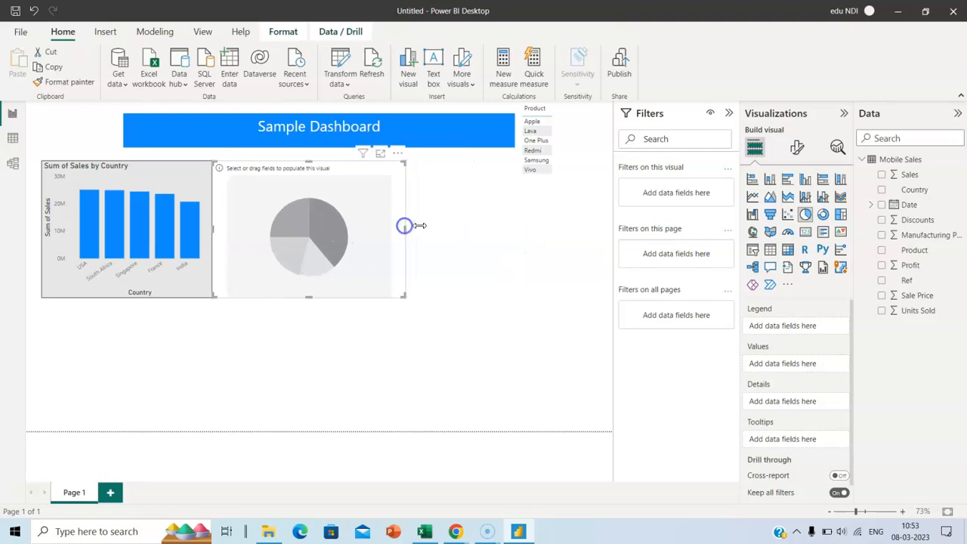
pyautogui.moveTo(386, 166); pyautogui.dragTo(408, 165)
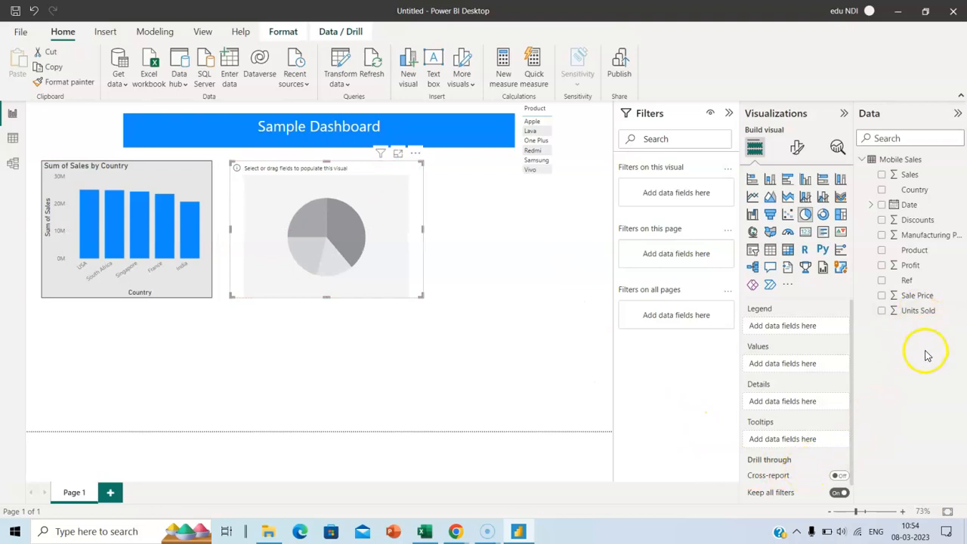
pyautogui.moveTo(912, 179); pyautogui.dragTo(799, 363)
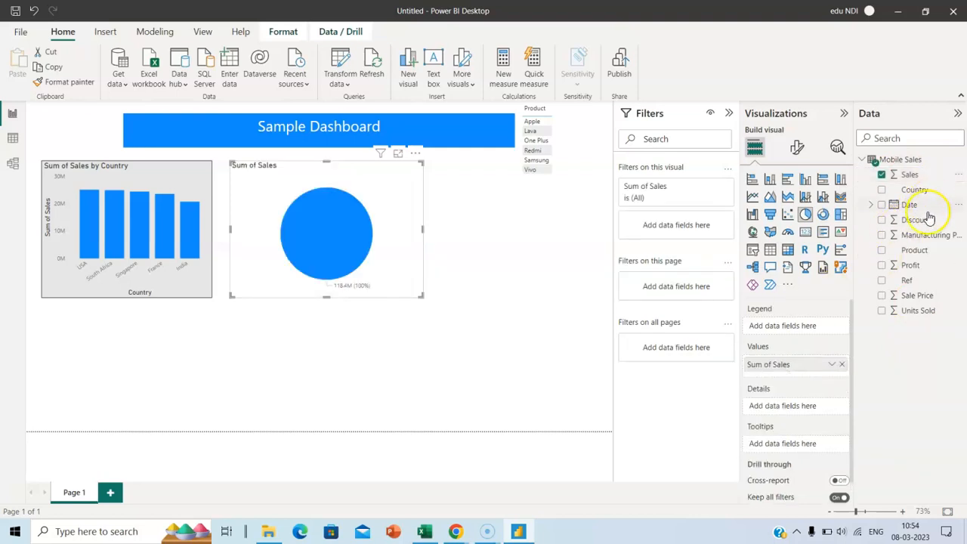
pyautogui.moveTo(922, 253); pyautogui.dragTo(797, 322)
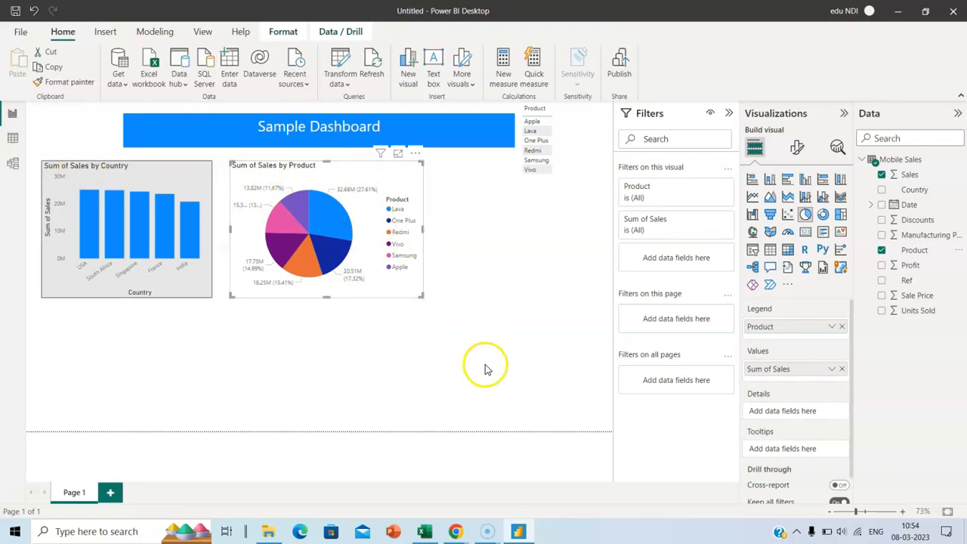
# Give the pie chart a light pink background
pyautogui.click(795, 148)
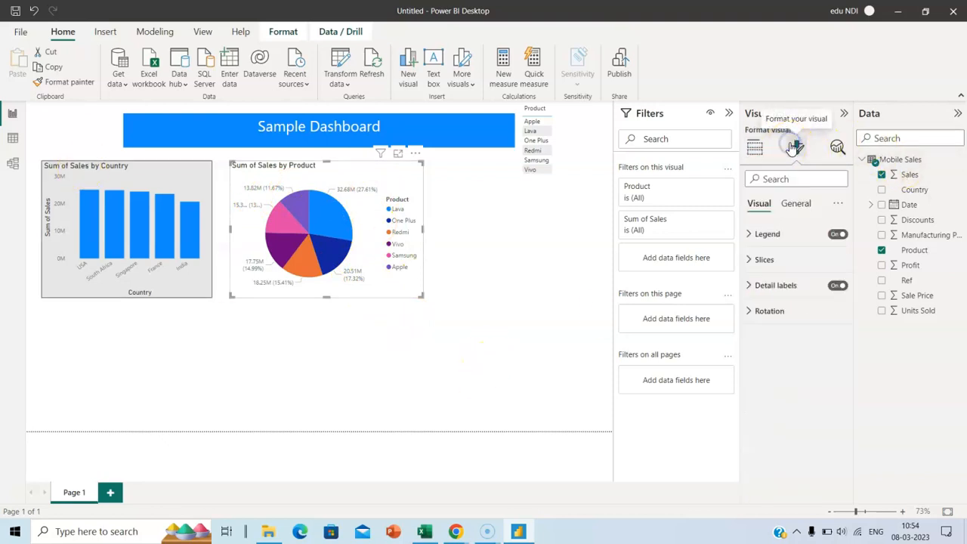
pyautogui.click(796, 203)
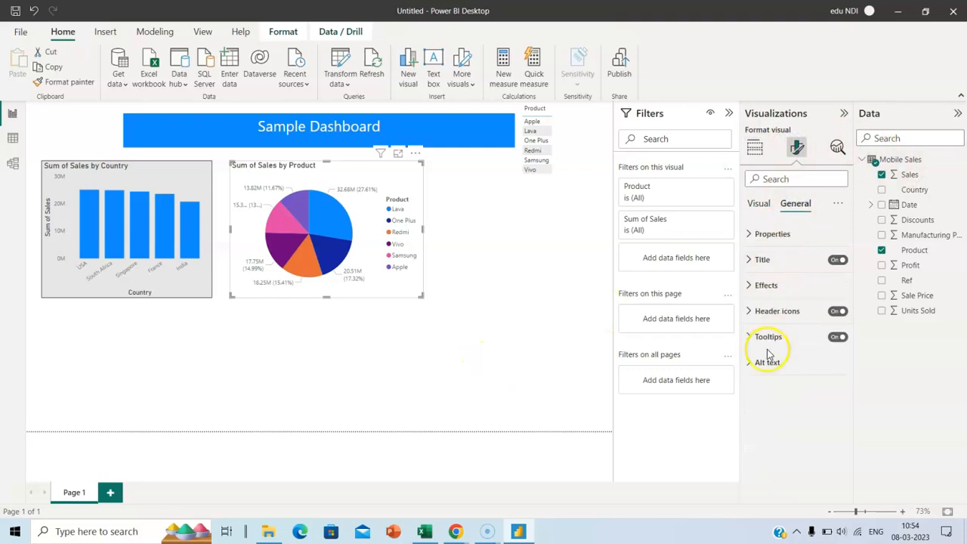
pyautogui.click(756, 285)
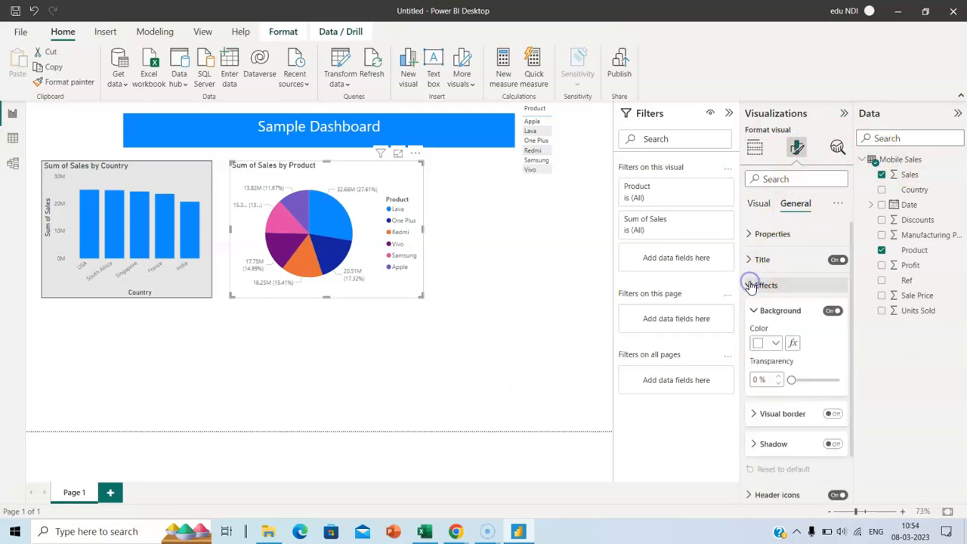
pyautogui.click(776, 344)
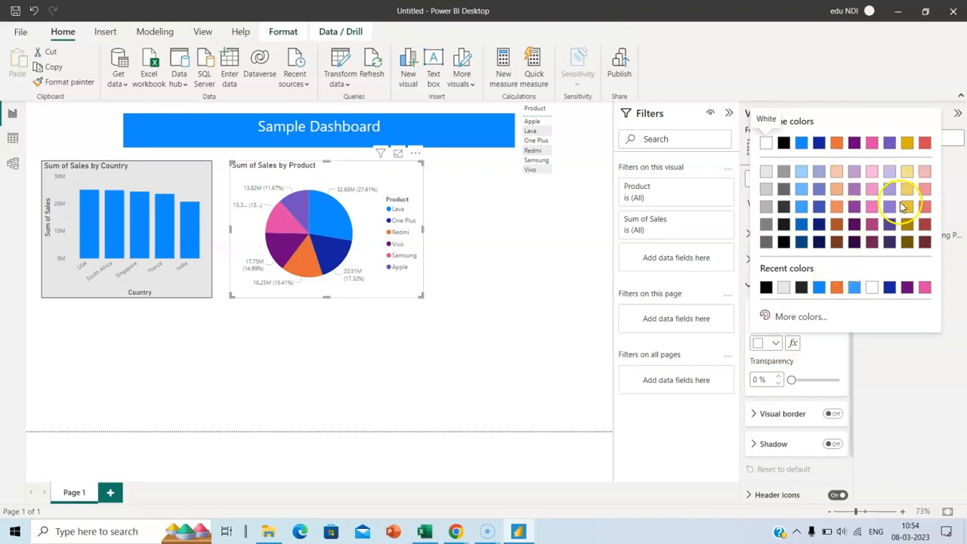
pyautogui.click(925, 172)
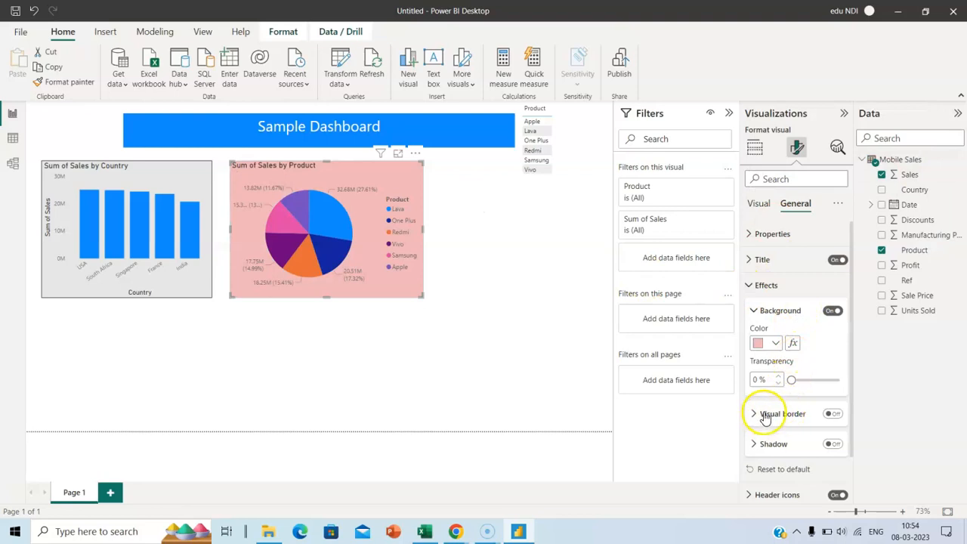
# Turn on the pie chart's visual border in black
pyautogui.click(832, 414)
pyautogui.click(755, 413)
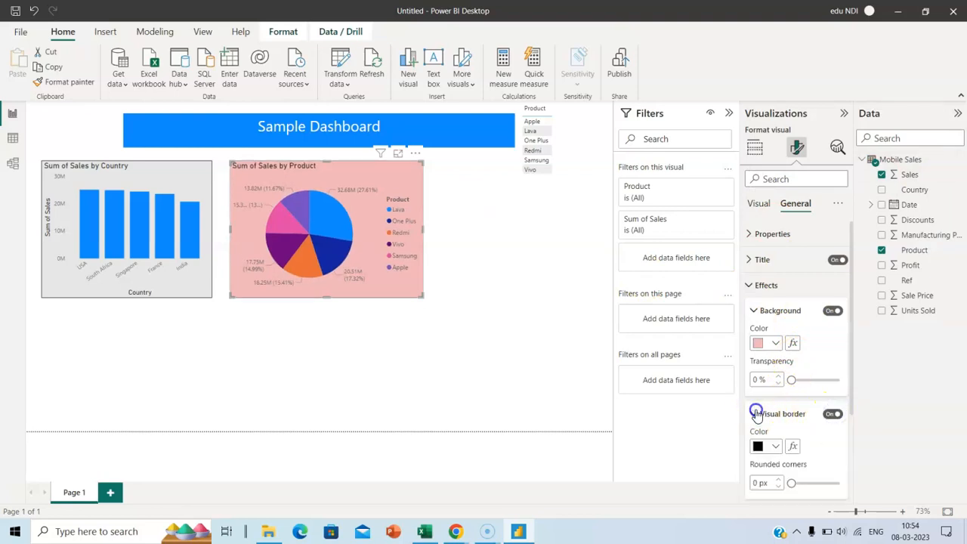
pyautogui.click(774, 447)
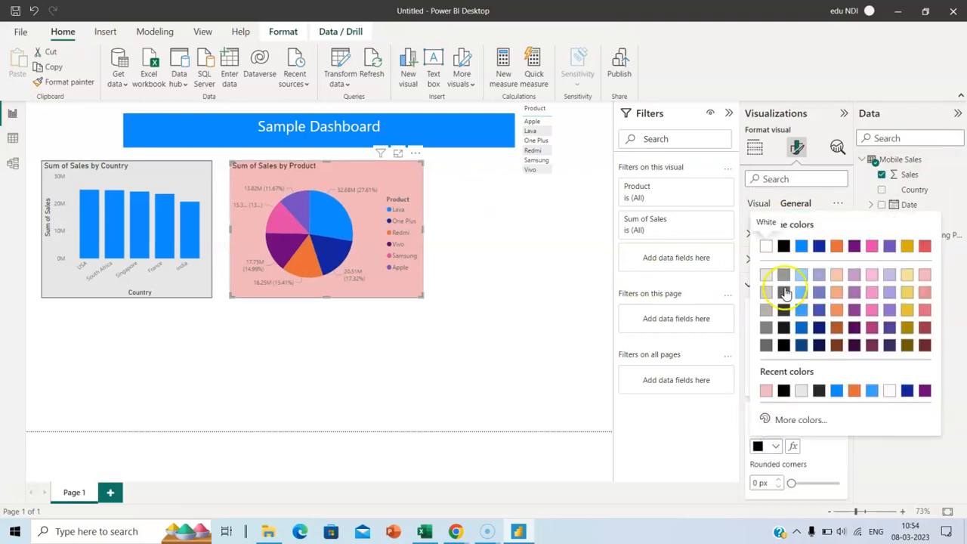
pyautogui.click(540, 226)
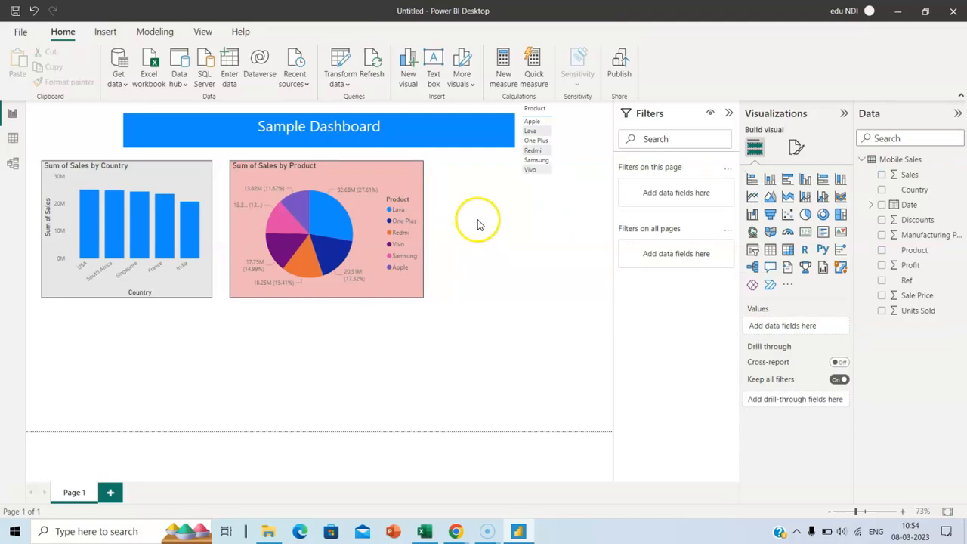
# Remove the Product slicer through its More options menu
pyautogui.click(563, 112)
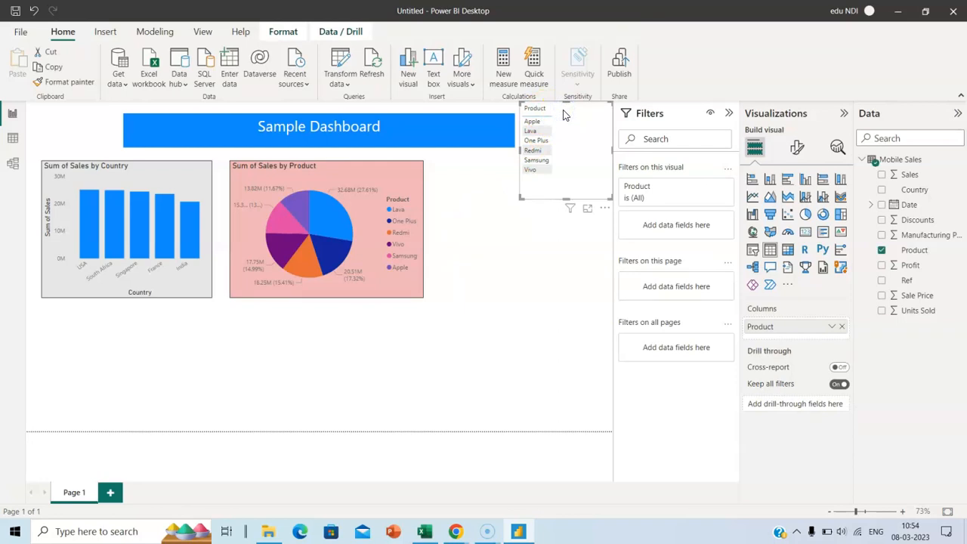
pyautogui.click(604, 209)
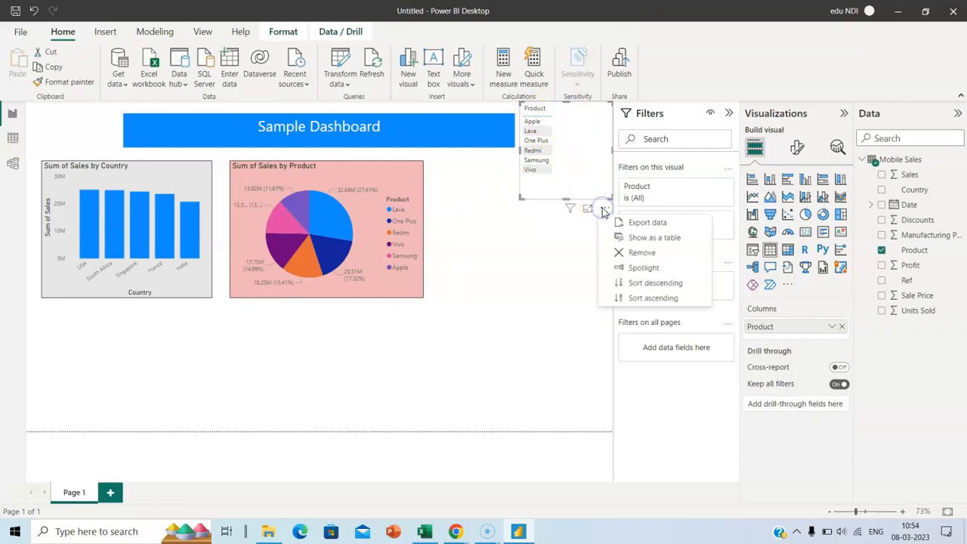
pyautogui.click(642, 256)
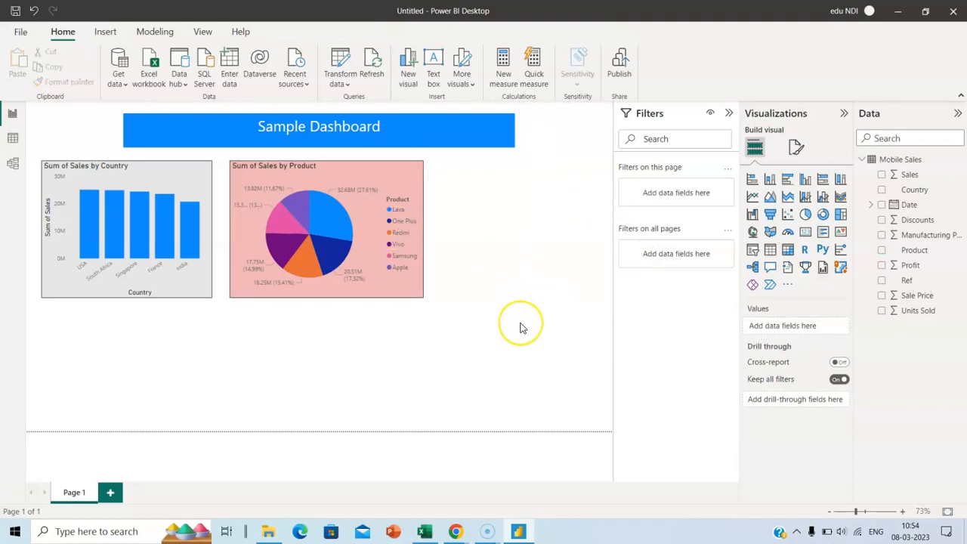
pyautogui.click(702, 328)
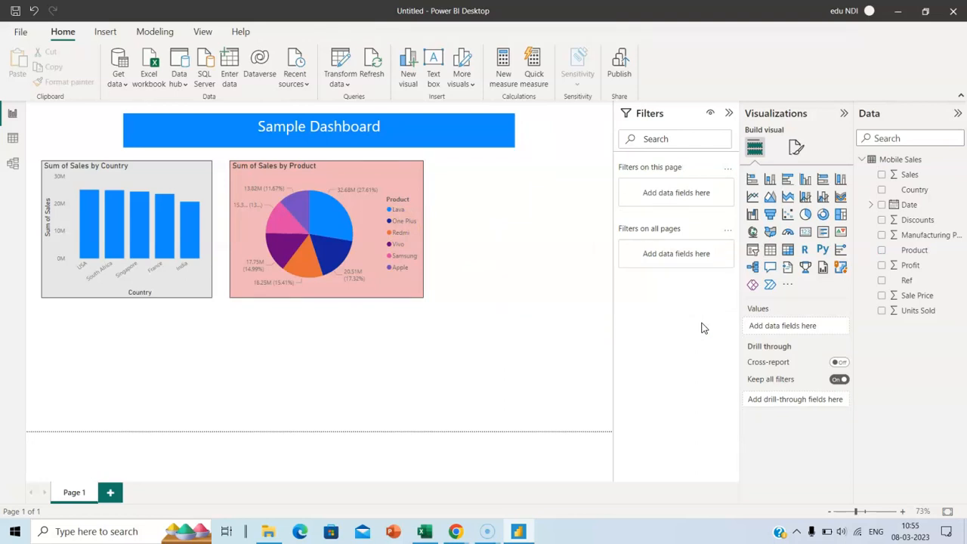
# Add a decomposition tree analysing Sum of Sales, explained by Country and Product
pyautogui.click(755, 266)
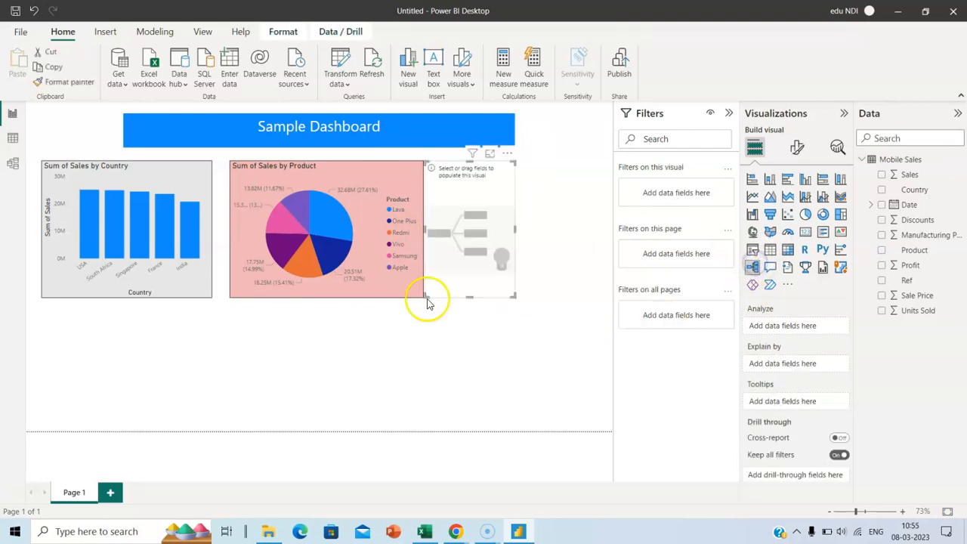
pyautogui.moveTo(515, 229); pyautogui.dragTo(605, 230)
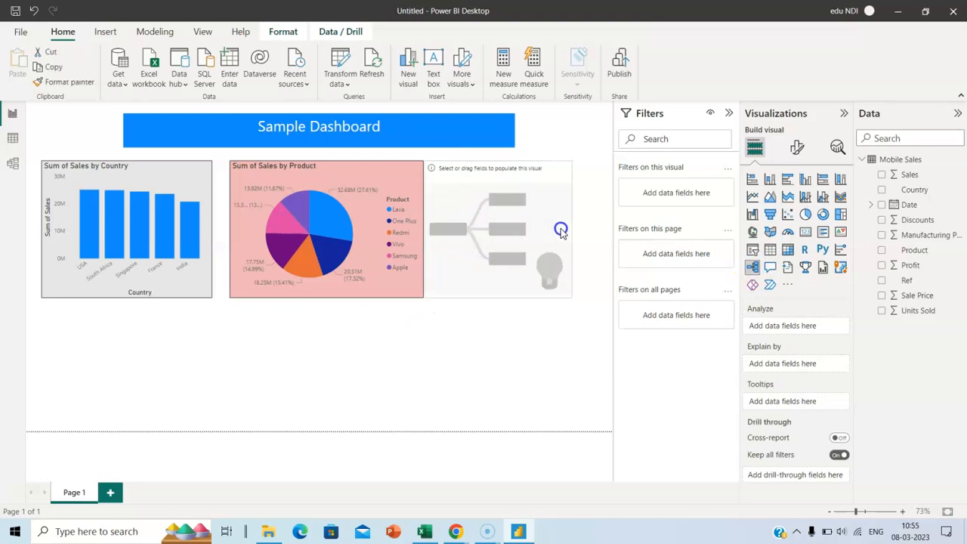
pyautogui.moveTo(565, 170); pyautogui.dragTo(567, 170)
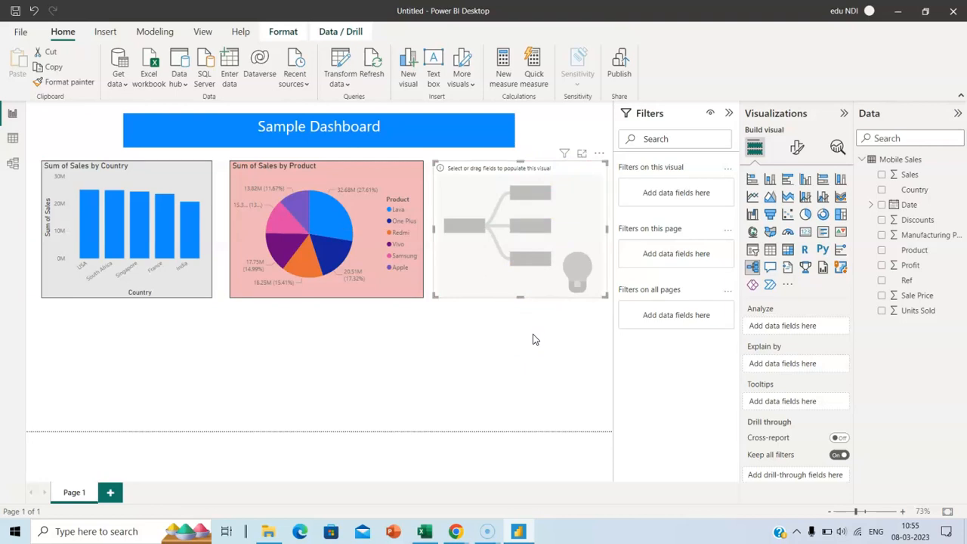
pyautogui.click(509, 348)
pyautogui.moveTo(913, 176); pyautogui.dragTo(809, 326)
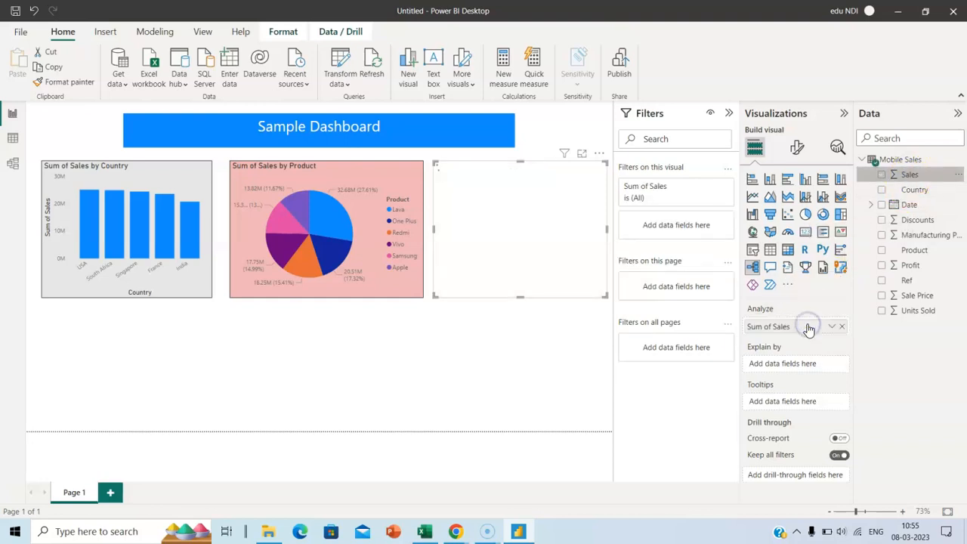
pyautogui.moveTo(917, 189); pyautogui.dragTo(805, 369)
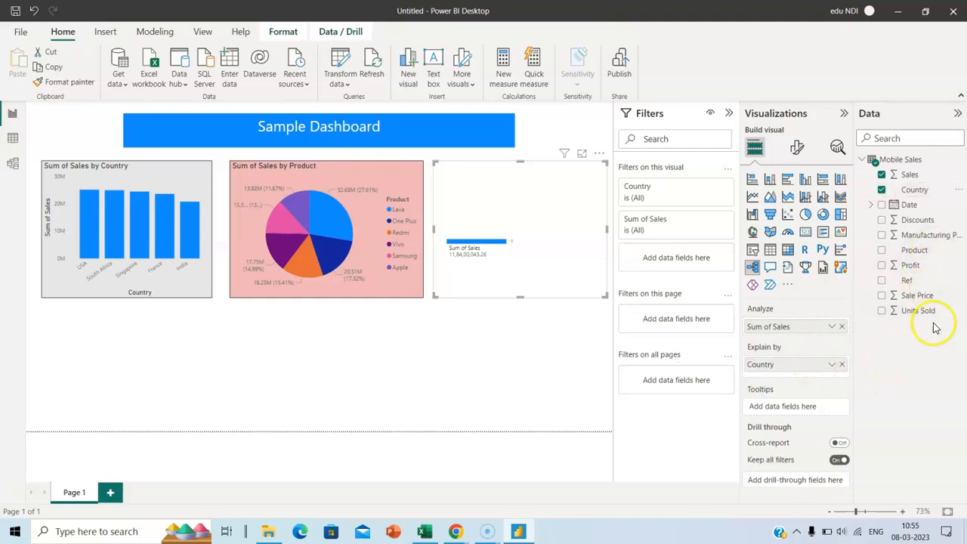
pyautogui.moveTo(919, 252); pyautogui.dragTo(821, 378)
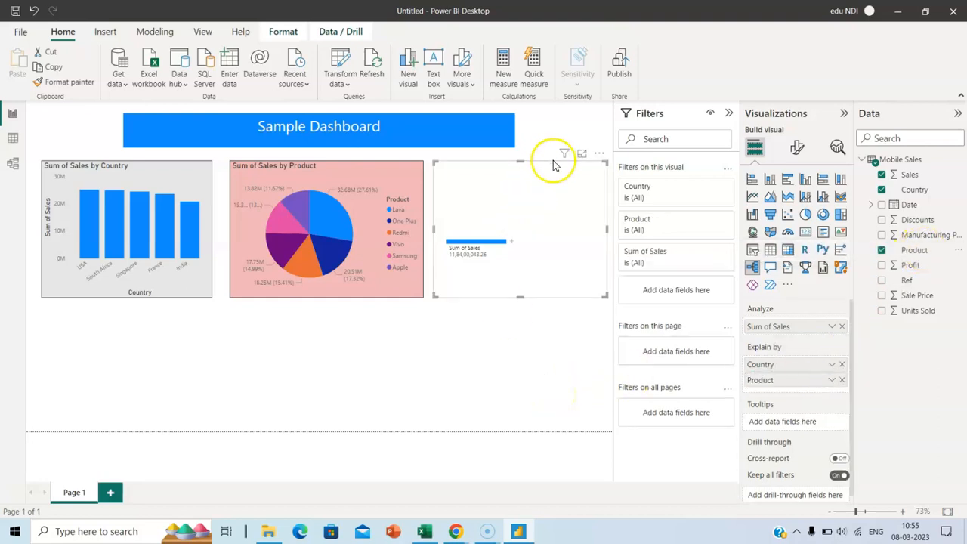
# Expand Sum of Sales by Country, then split the USA branch by Product
pyautogui.click(513, 244)
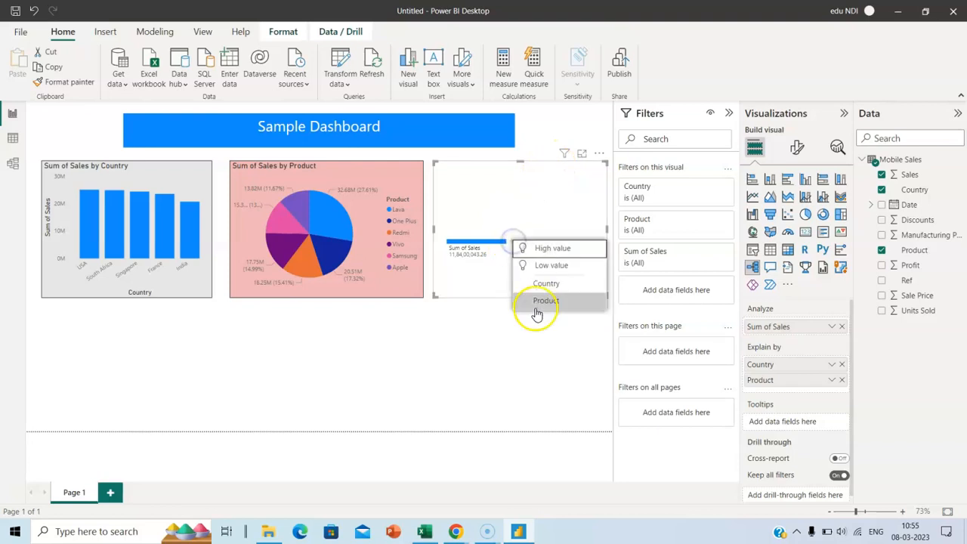
pyautogui.click(551, 283)
pyautogui.click(503, 257)
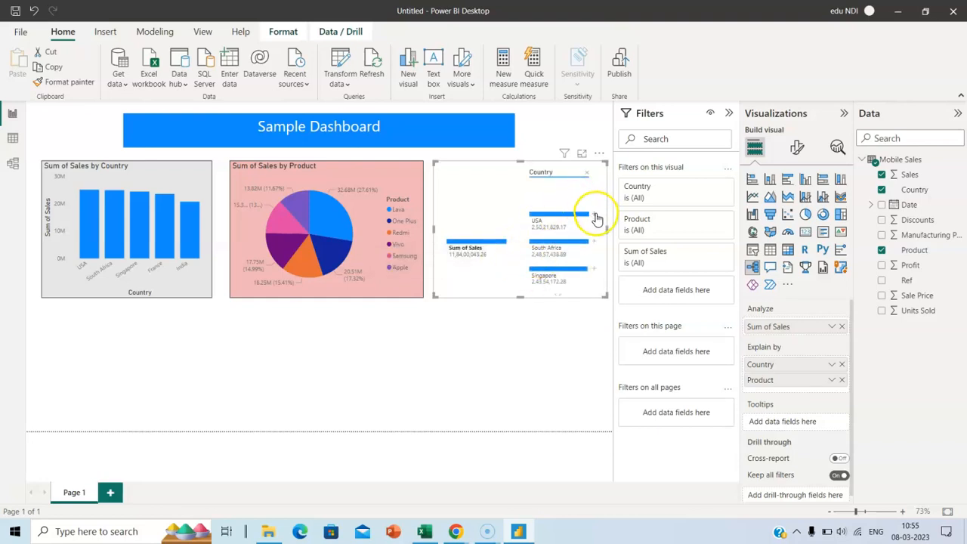
pyautogui.click(595, 217)
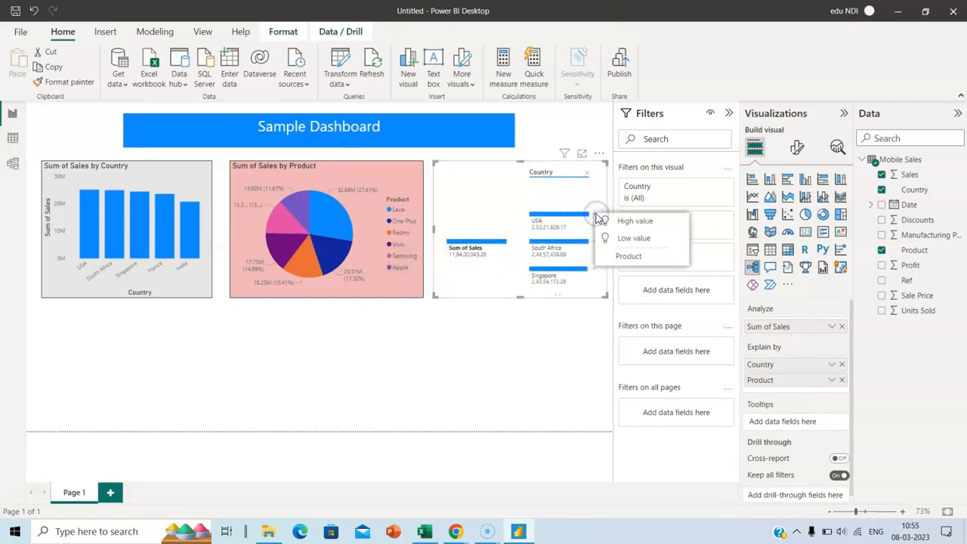
pyautogui.click(633, 221)
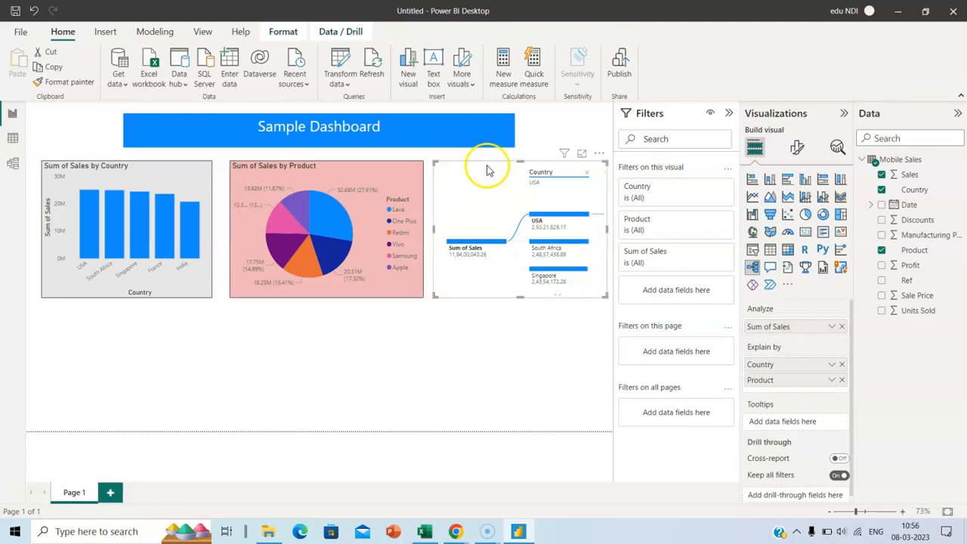
# Move the decomposition tree under the bar chart, slightly shorter and wider so Lava, One Plus, Redmi show
pyautogui.moveTo(446, 243); pyautogui.dragTo(236, 336)
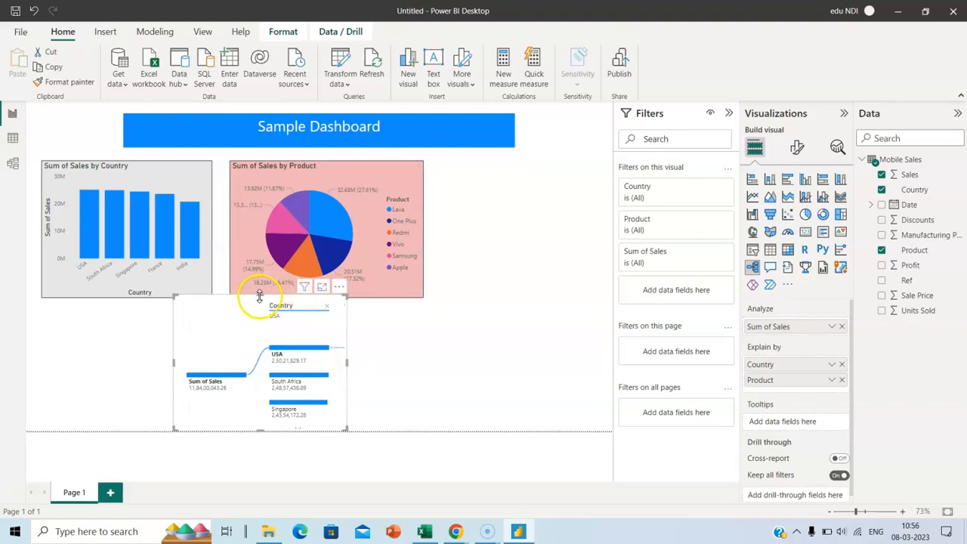
pyautogui.moveTo(260, 300); pyautogui.dragTo(261, 307)
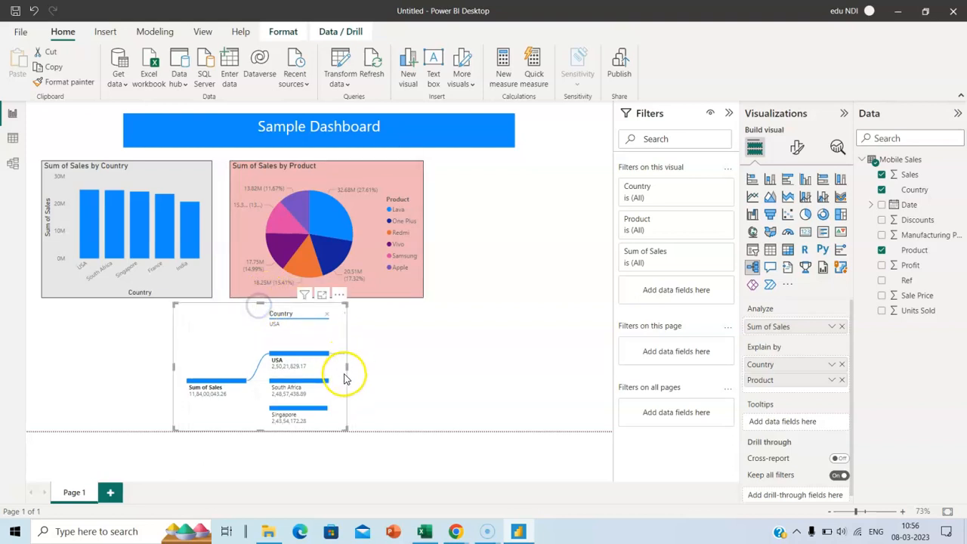
pyautogui.moveTo(346, 367); pyautogui.dragTo(503, 371)
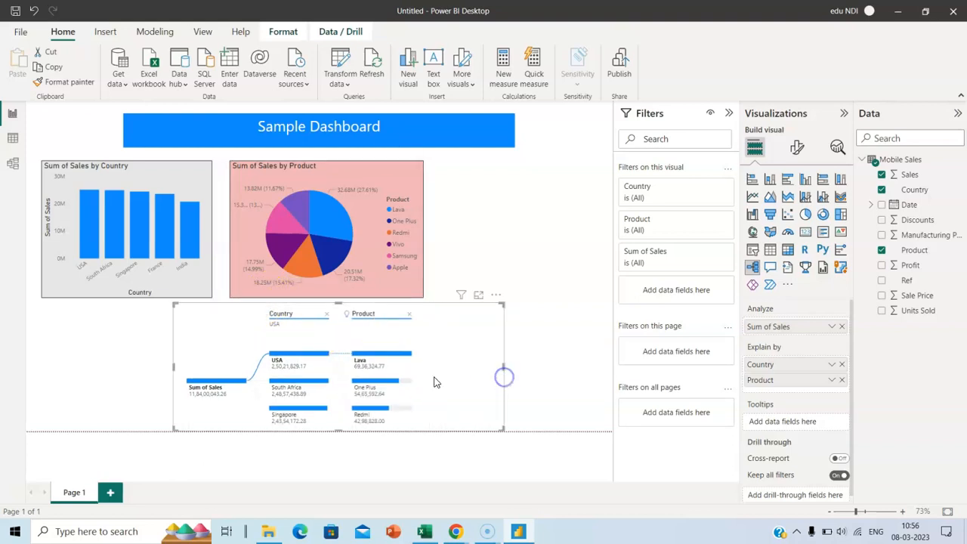
pyautogui.moveTo(172, 369); pyautogui.dragTo(71, 369)
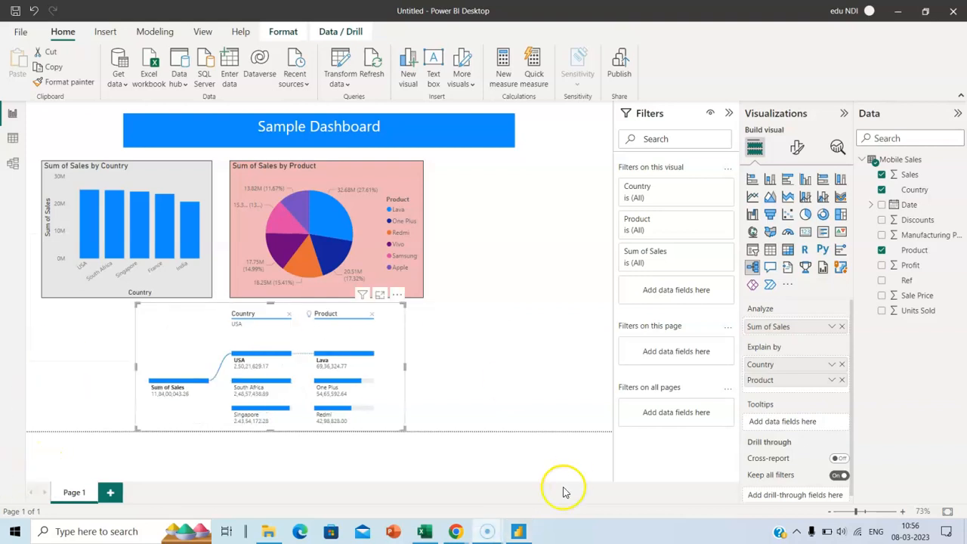
# Set the decomposition tree's Effects background color to light peach, then deselect it
pyautogui.click(800, 148)
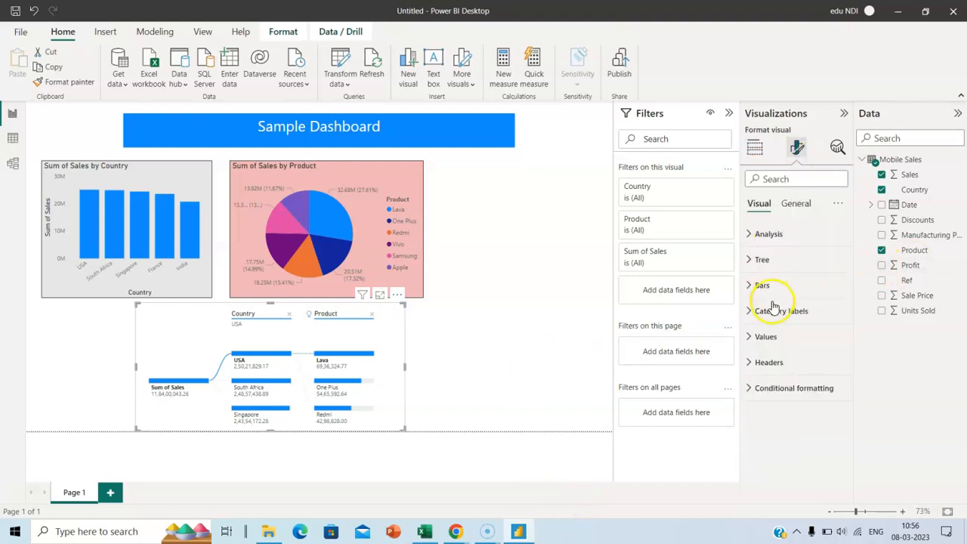
pyautogui.click(797, 204)
pyautogui.click(753, 286)
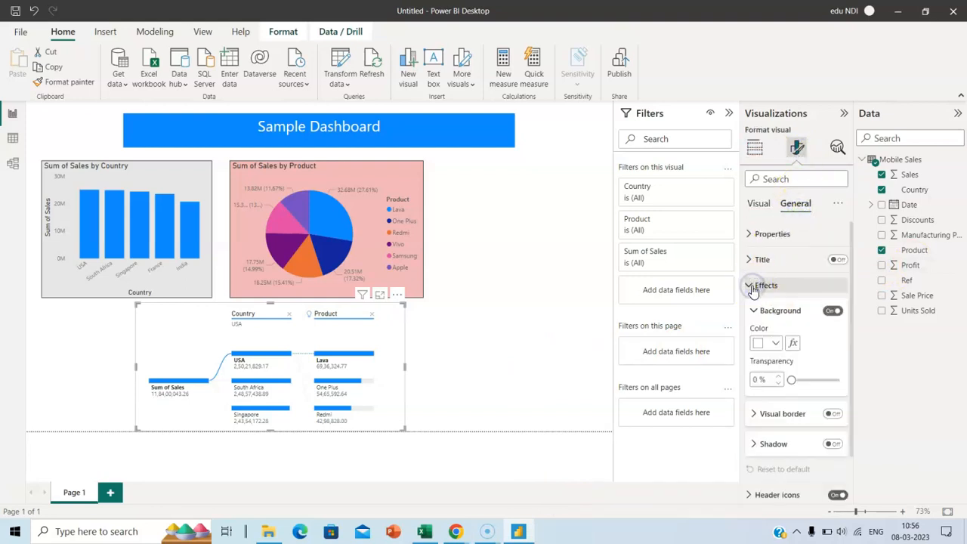
pyautogui.click(776, 344)
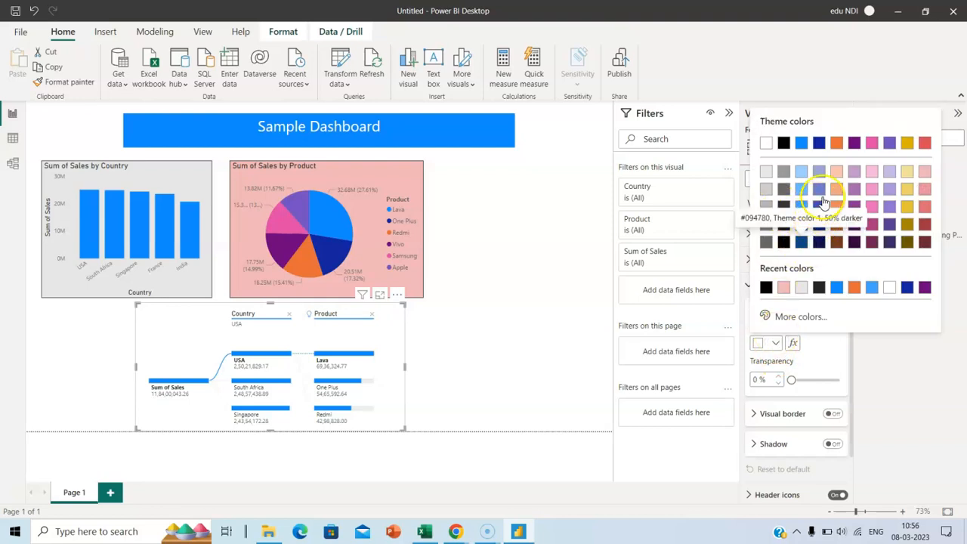
pyautogui.click(838, 173)
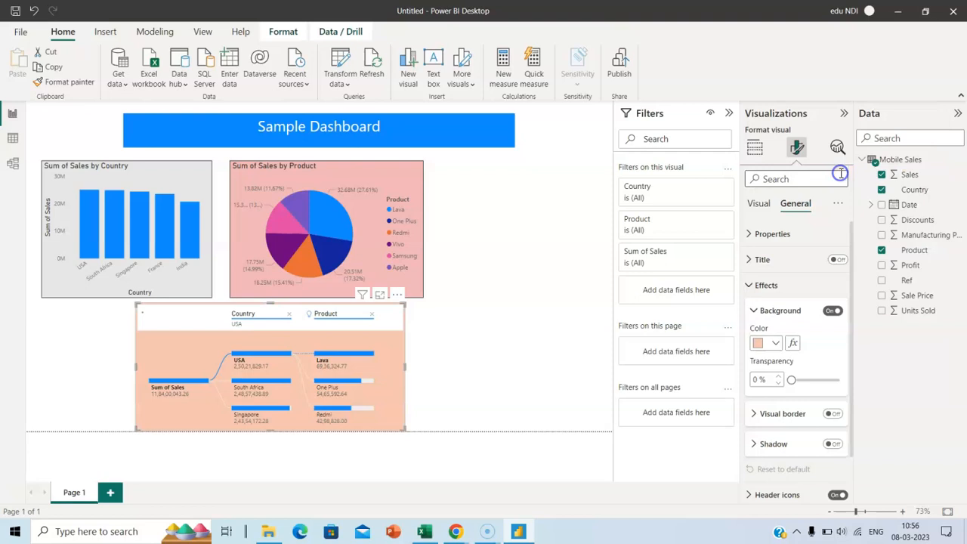
pyautogui.click(497, 319)
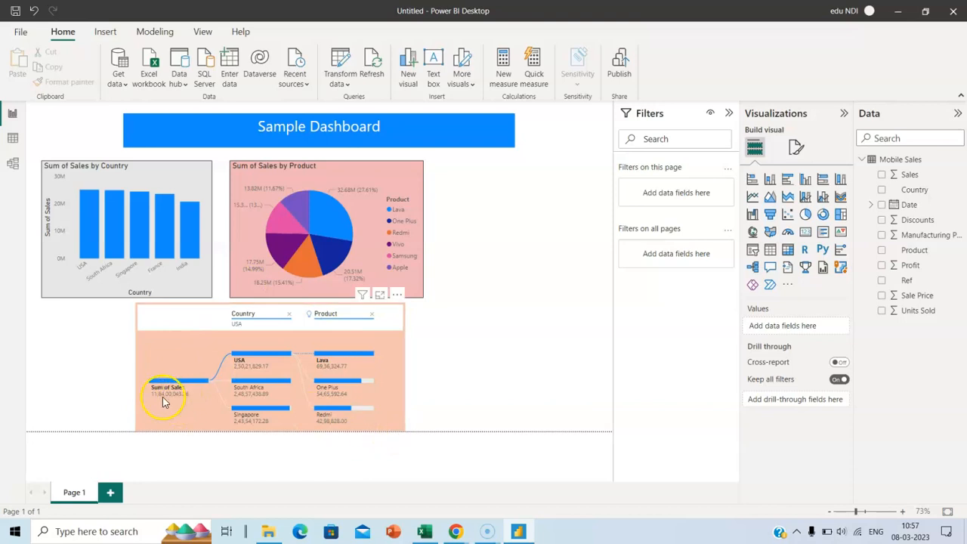
pyautogui.moveTo(182, 396)
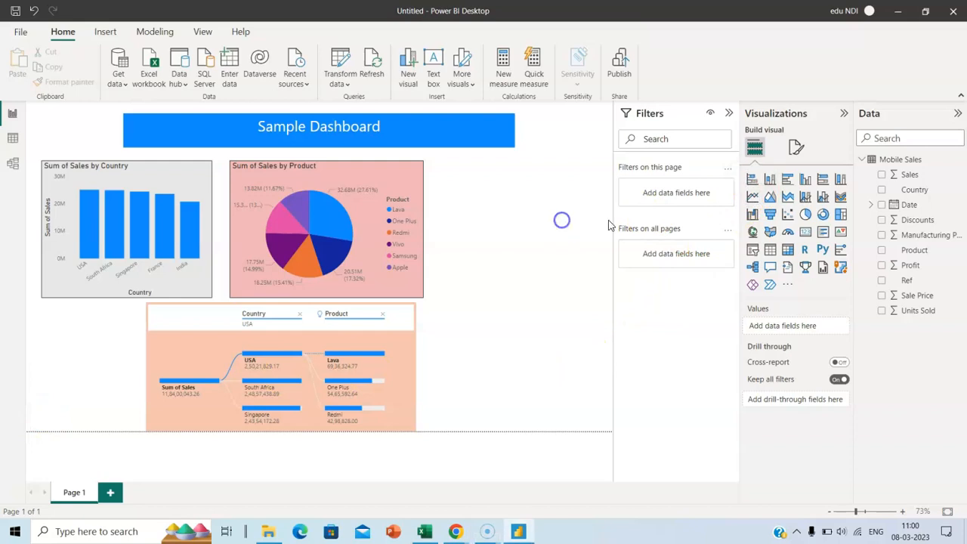
# Add a line chart right of the pie chart, widened to the page edge, and nudge the pie chart left
pyautogui.click(753, 196)
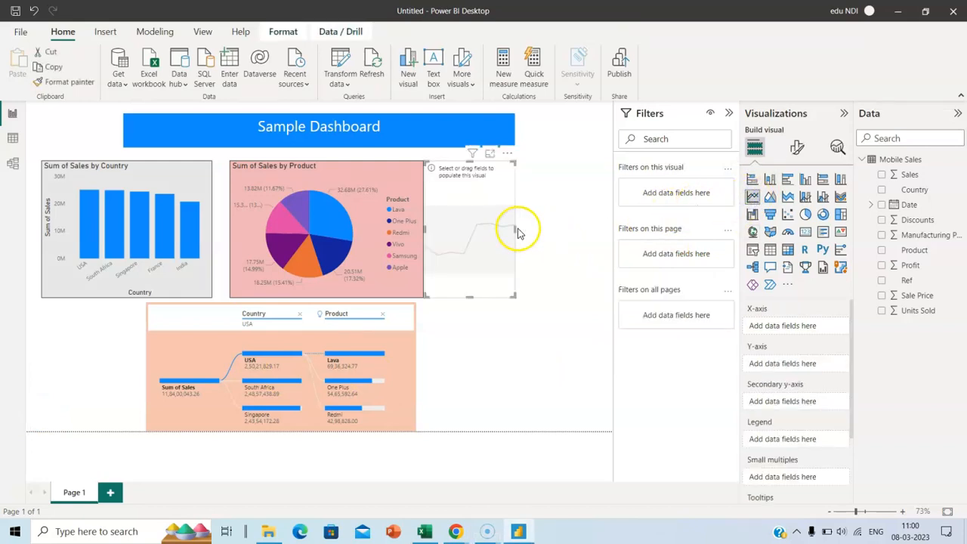
pyautogui.moveTo(515, 228); pyautogui.dragTo(614, 232)
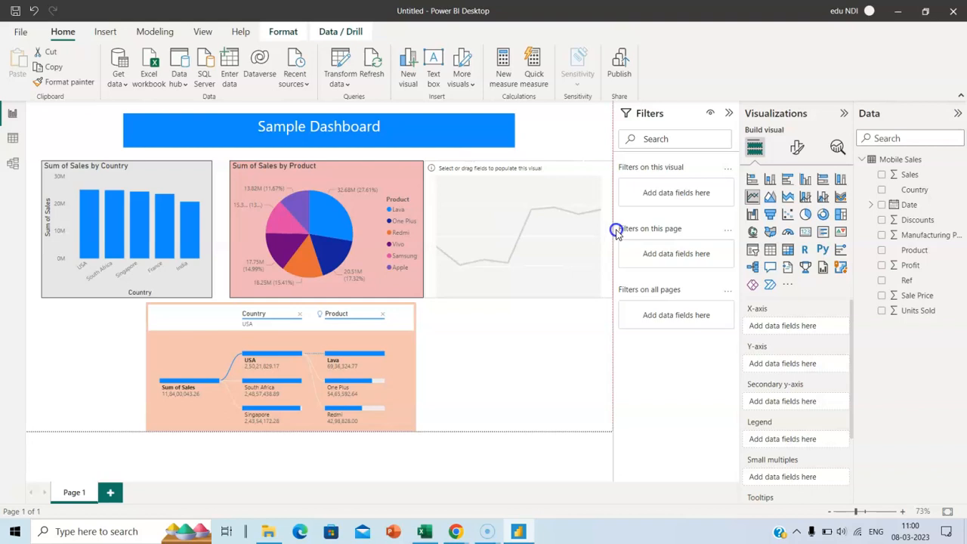
pyautogui.click(359, 198)
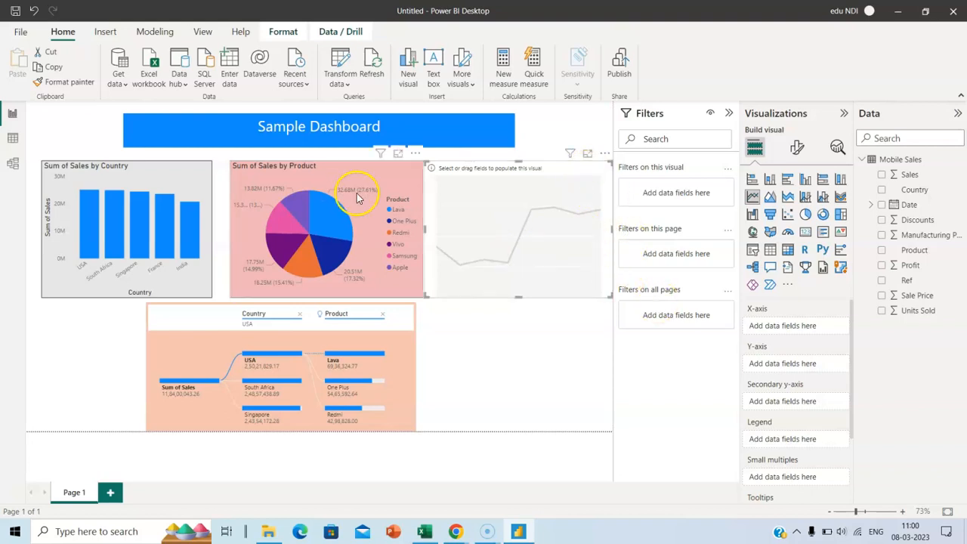
pyautogui.moveTo(358, 166)
pyautogui.mouseDown()
pyautogui.moveTo(336, 166)
pyautogui.moveTo(347, 166)
pyautogui.mouseUp()
pyautogui.click(469, 165)
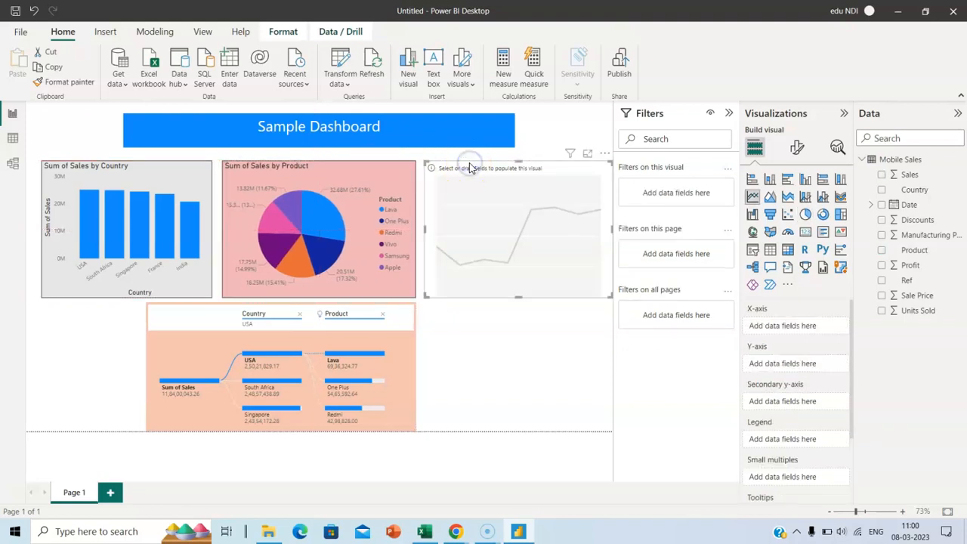
# Plot Sum of Sales by Date on the line chart, removing Year and Quarter from the axis
pyautogui.moveTo(913, 177); pyautogui.dragTo(801, 363)
pyautogui.moveTo(903, 205); pyautogui.dragTo(800, 327)
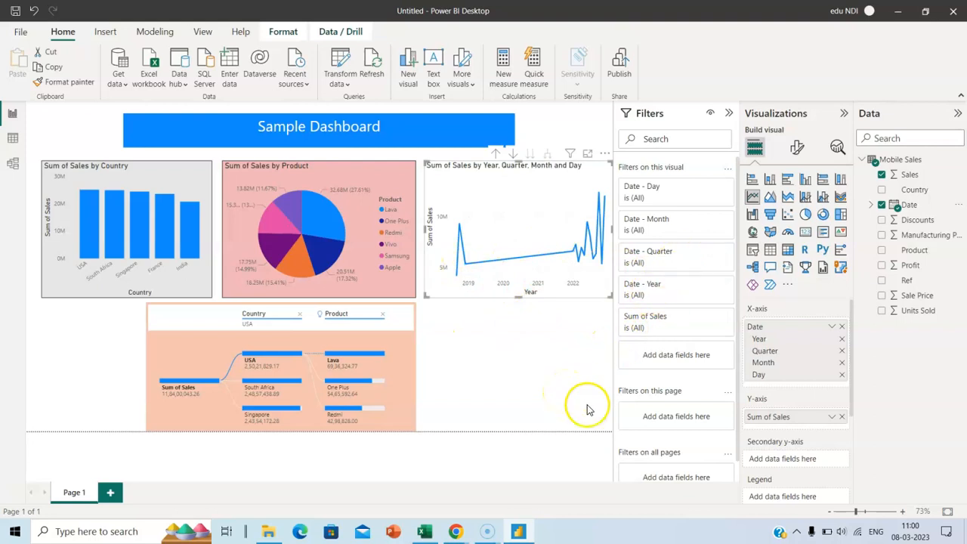
pyautogui.click(842, 339)
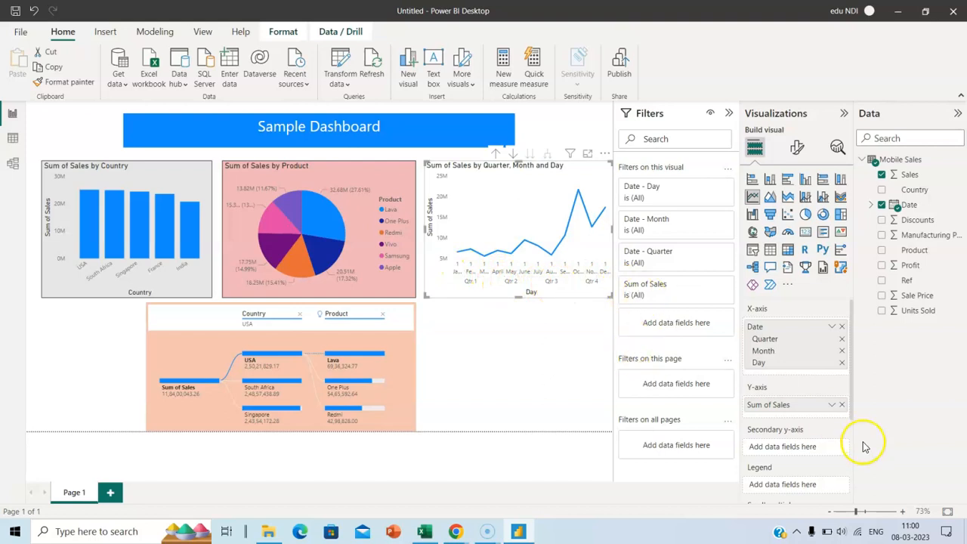
pyautogui.click(842, 339)
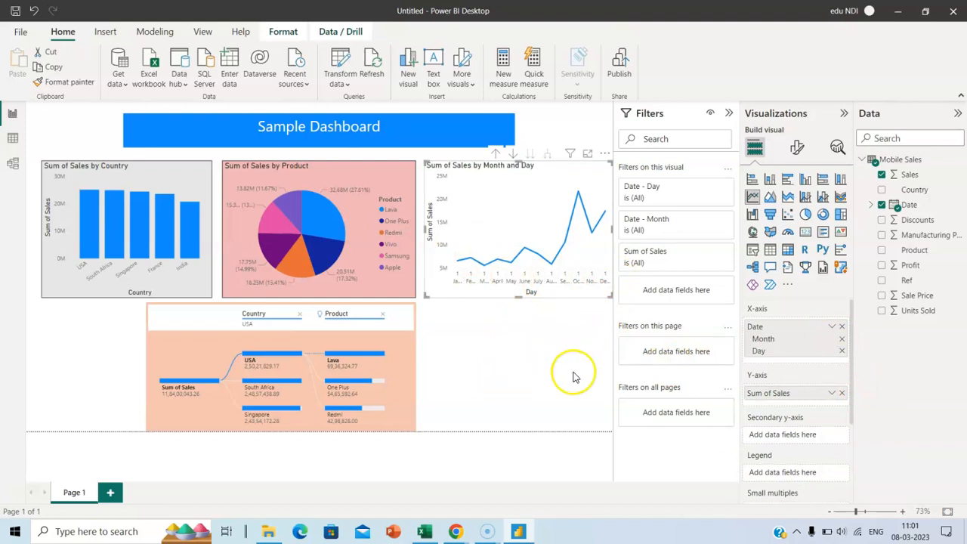
# Set the line chart's Effects background color to light lavender, then deselect it
pyautogui.click(798, 148)
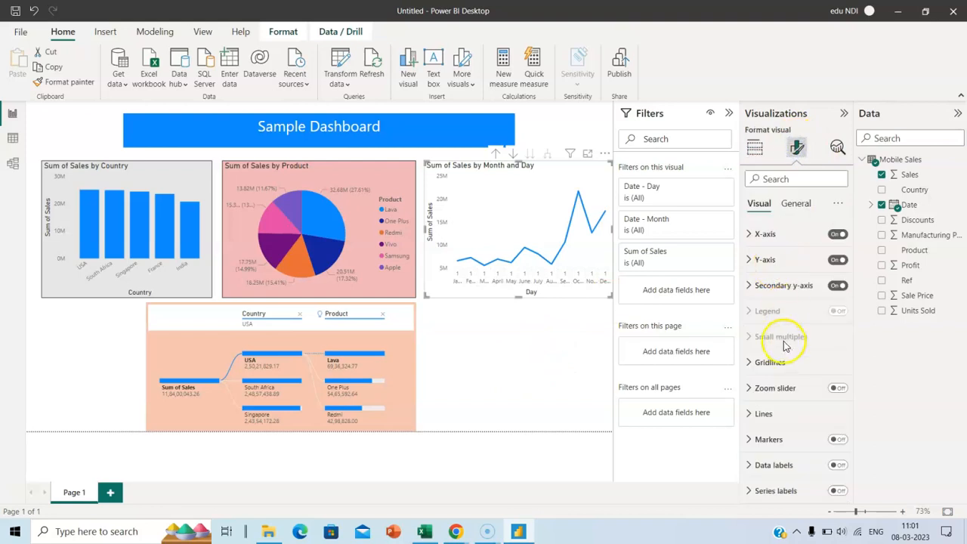
pyautogui.click(799, 204)
pyautogui.click(749, 285)
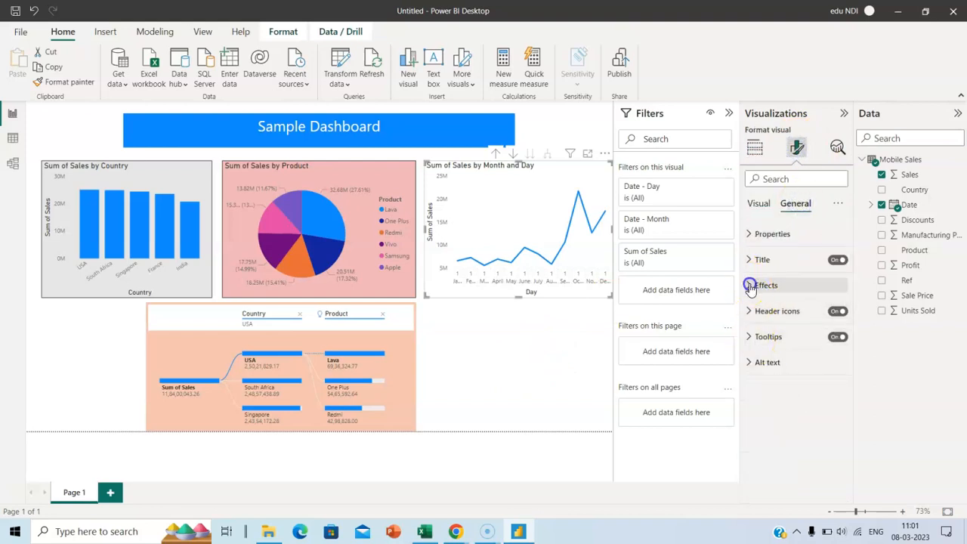
pyautogui.click(774, 343)
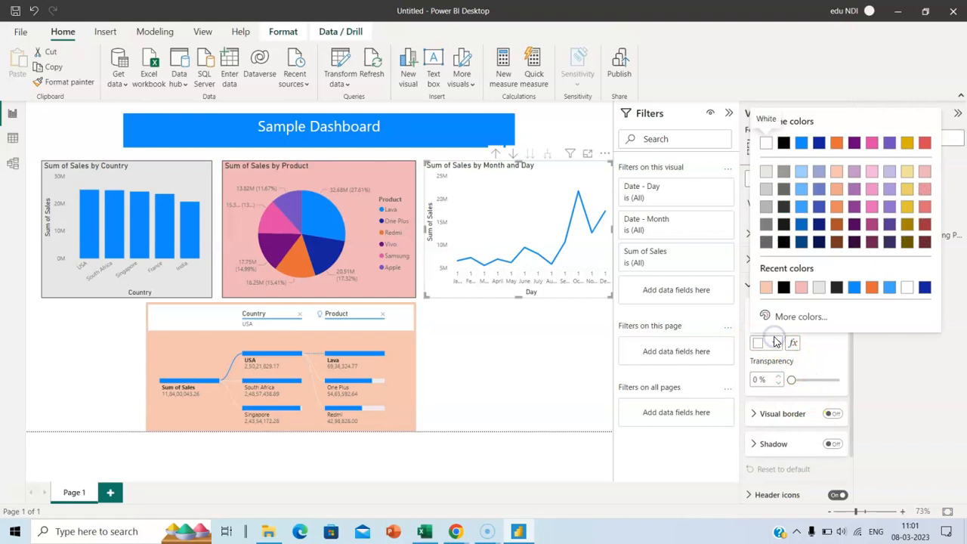
pyautogui.click(890, 172)
pyautogui.click(540, 363)
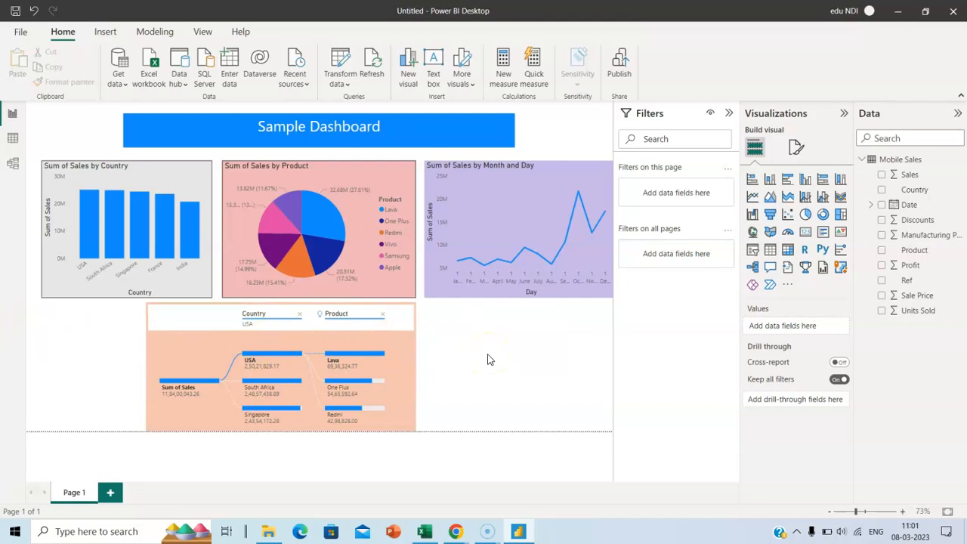
# Add a card showing Sum of Sales (118.40M), resized and placed beside the decomposition tree
pyautogui.click(806, 231)
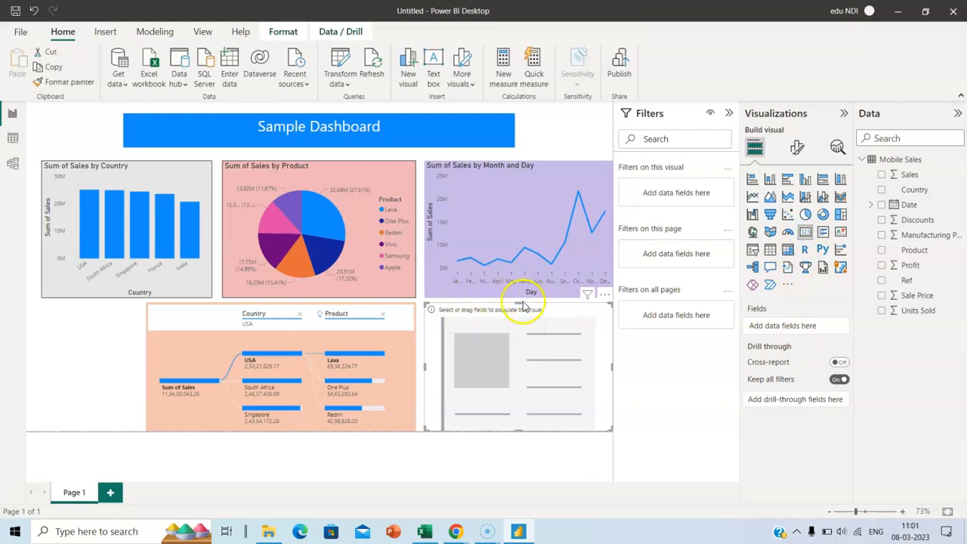
pyautogui.moveTo(520, 303); pyautogui.dragTo(538, 367)
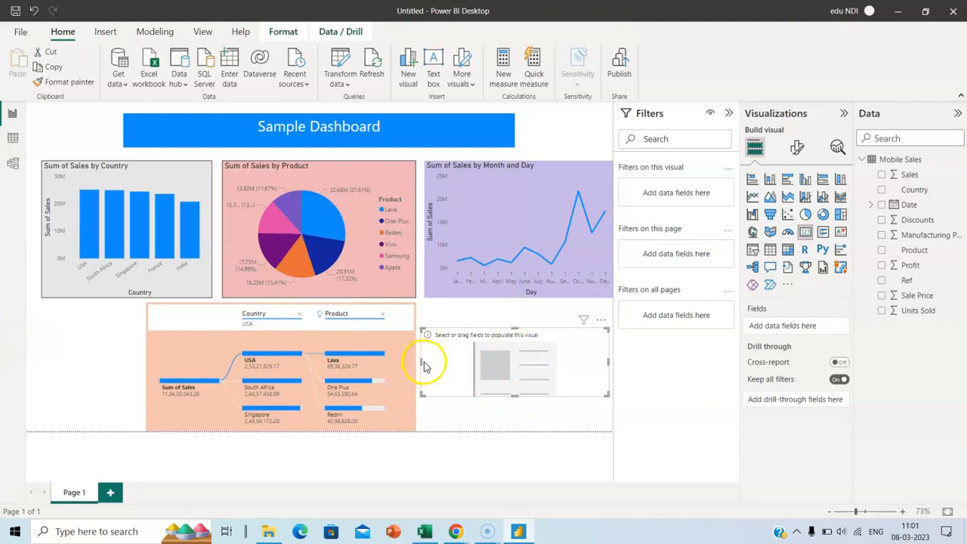
pyautogui.moveTo(422, 363); pyautogui.dragTo(436, 361)
pyautogui.moveTo(576, 345); pyautogui.dragTo(568, 351)
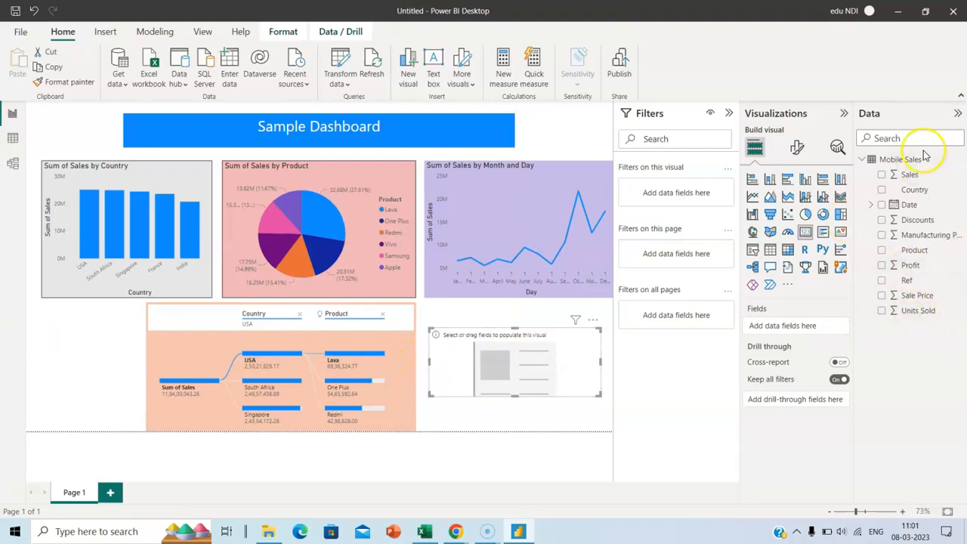
pyautogui.moveTo(906, 177); pyautogui.dragTo(789, 329)
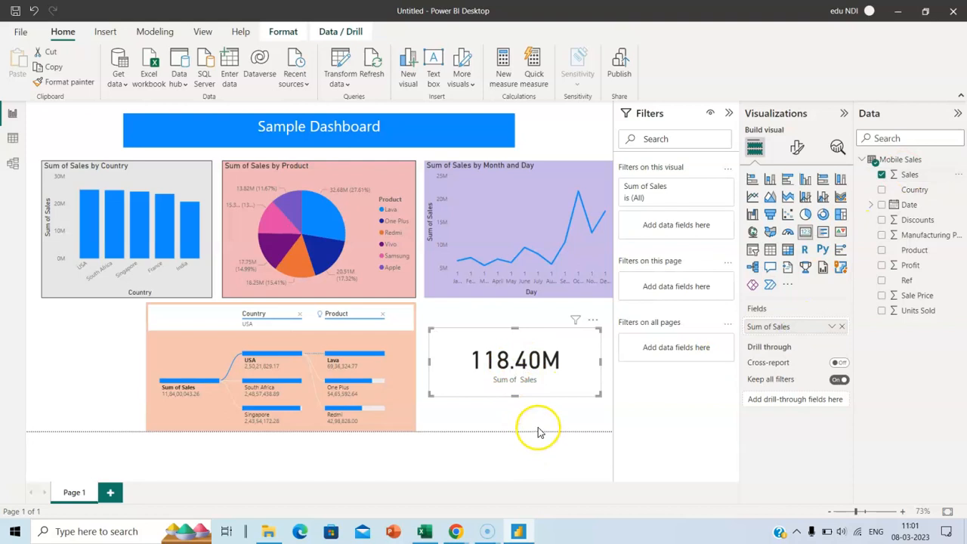
# Give the 118.40M sales card a grey Effects background, then deselect it
pyautogui.click(798, 146)
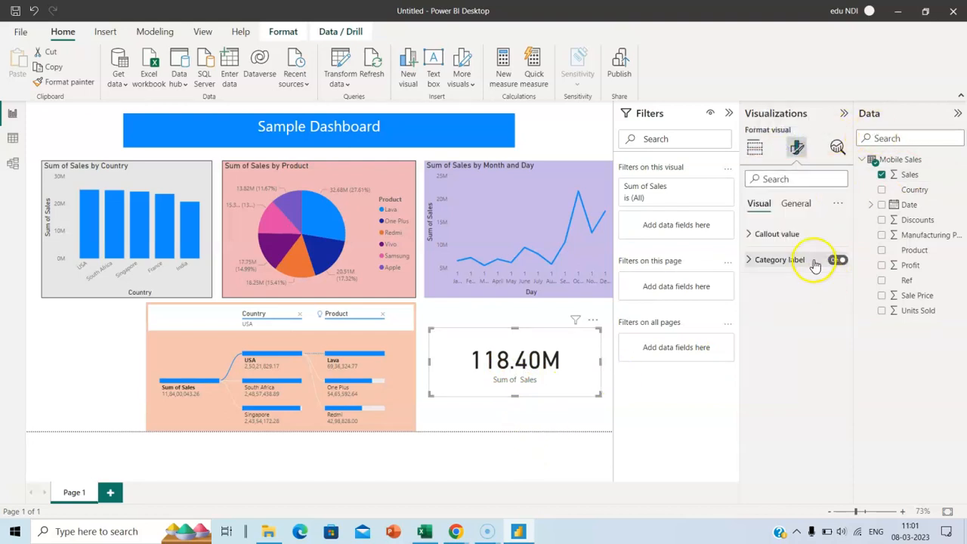
pyautogui.click(796, 204)
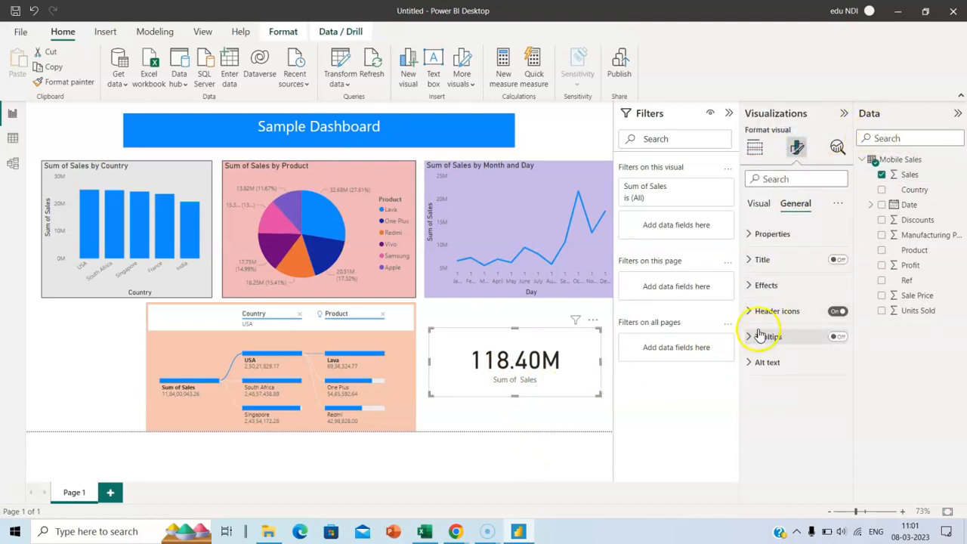
pyautogui.click(752, 285)
pyautogui.click(776, 344)
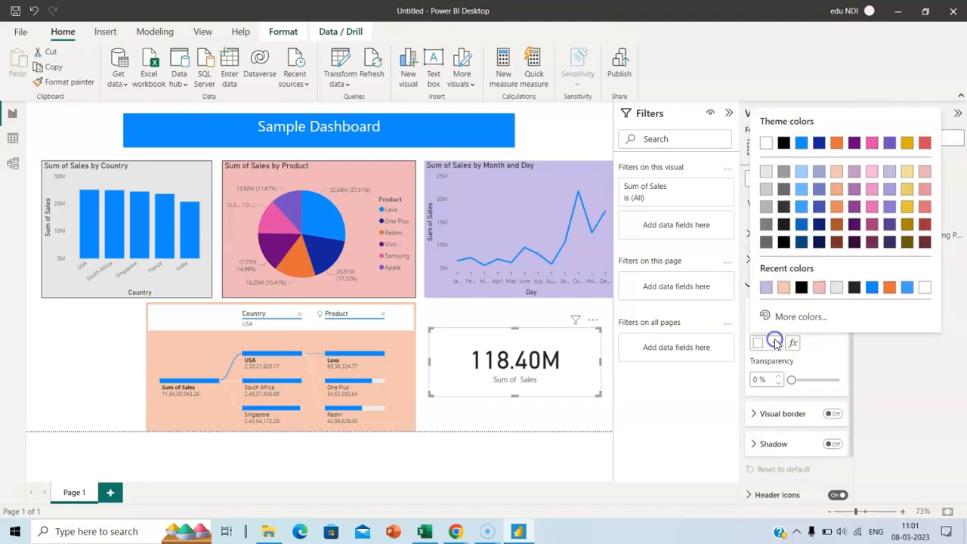
pyautogui.click(786, 173)
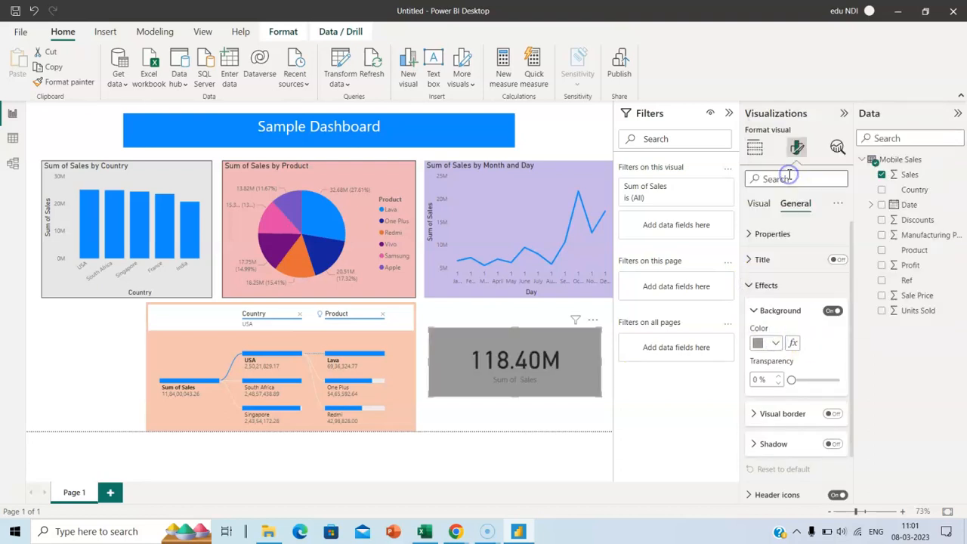
pyautogui.click(567, 416)
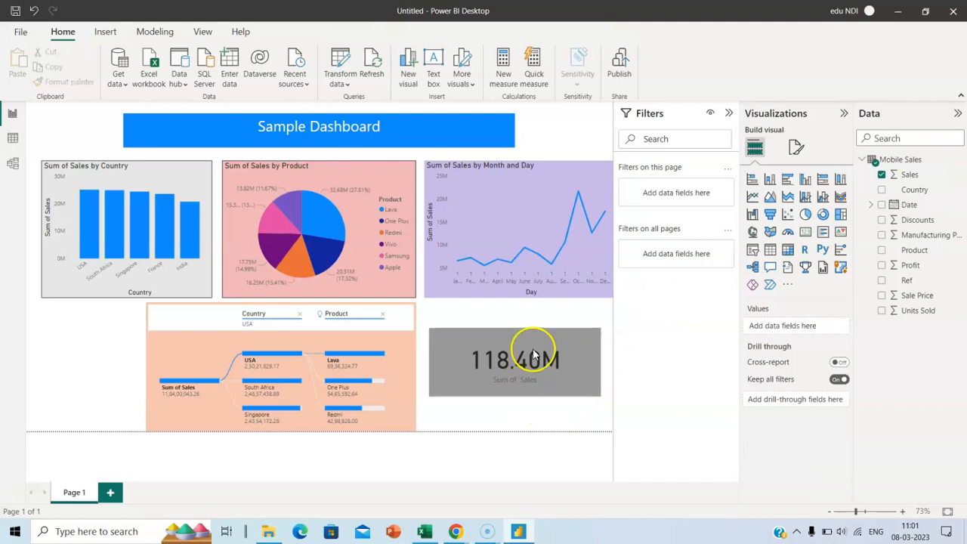
pyautogui.click(546, 325)
pyautogui.click(115, 357)
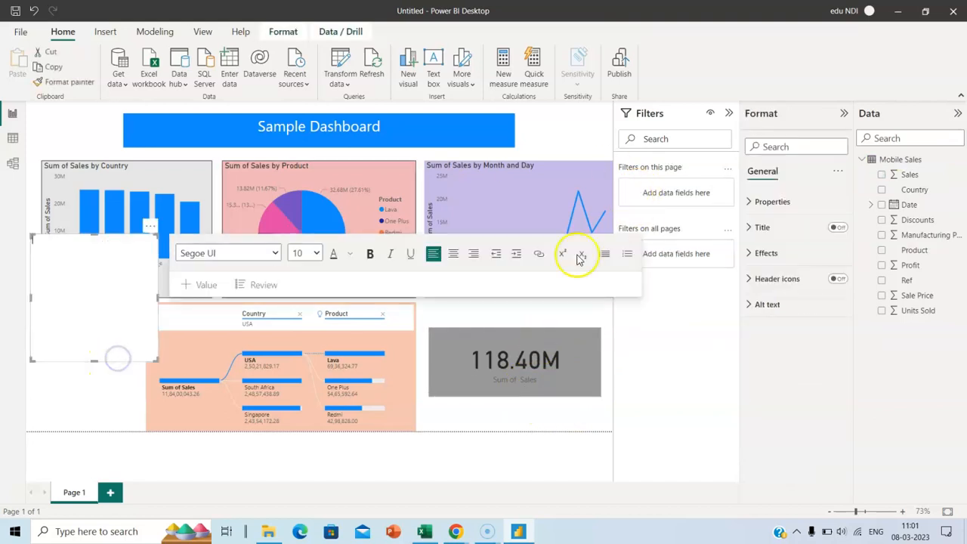
pyautogui.click(568, 416)
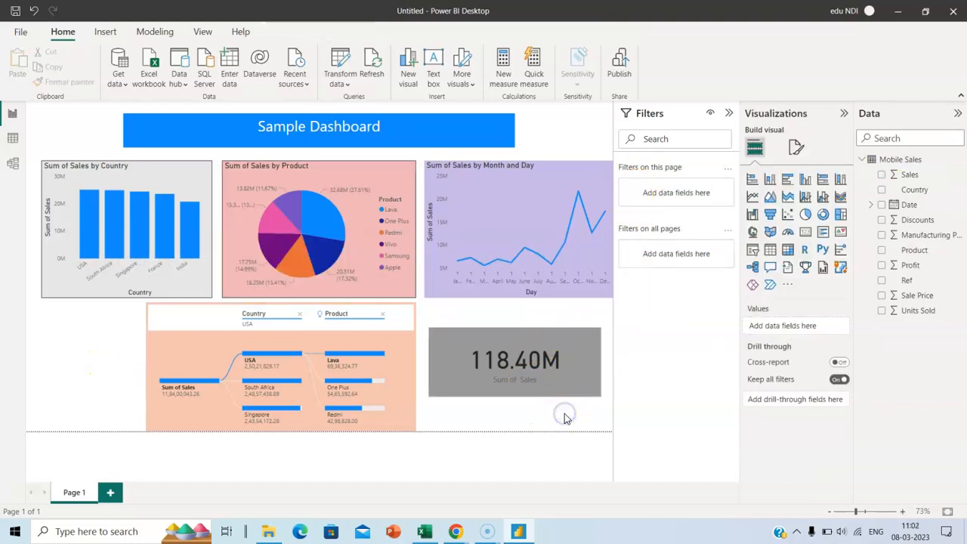
# Add a card showing Sum of Discounts (9.21M), sized and placed left of the decomposition tree
pyautogui.click(806, 234)
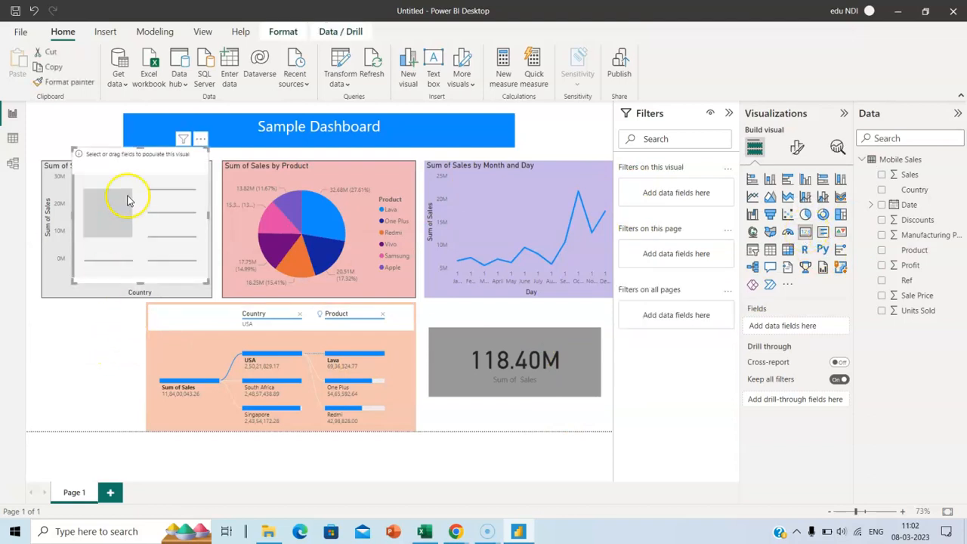
pyautogui.moveTo(139, 146); pyautogui.dragTo(135, 243)
pyautogui.moveTo(120, 307); pyautogui.dragTo(105, 359)
pyautogui.moveTo(168, 356); pyautogui.dragTo(120, 372)
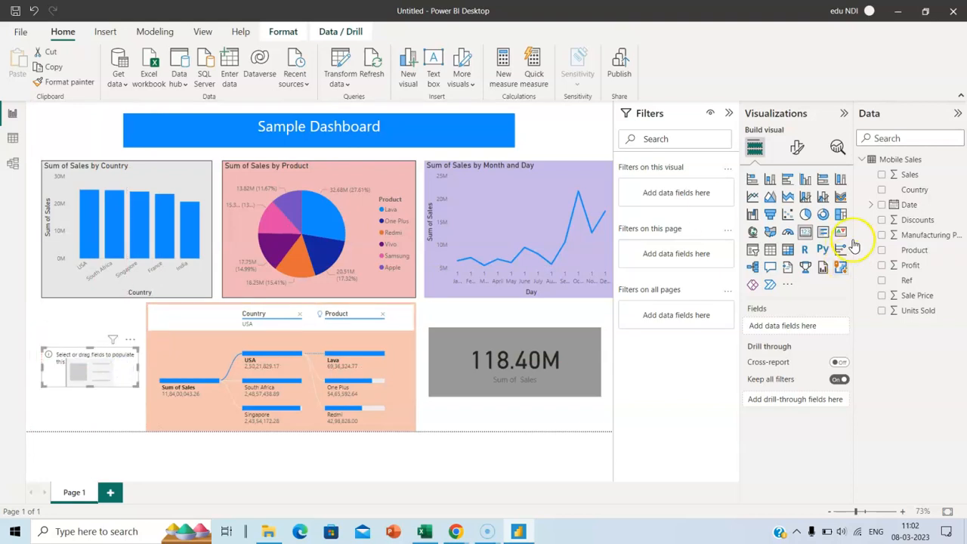
pyautogui.moveTo(916, 220); pyautogui.dragTo(814, 326)
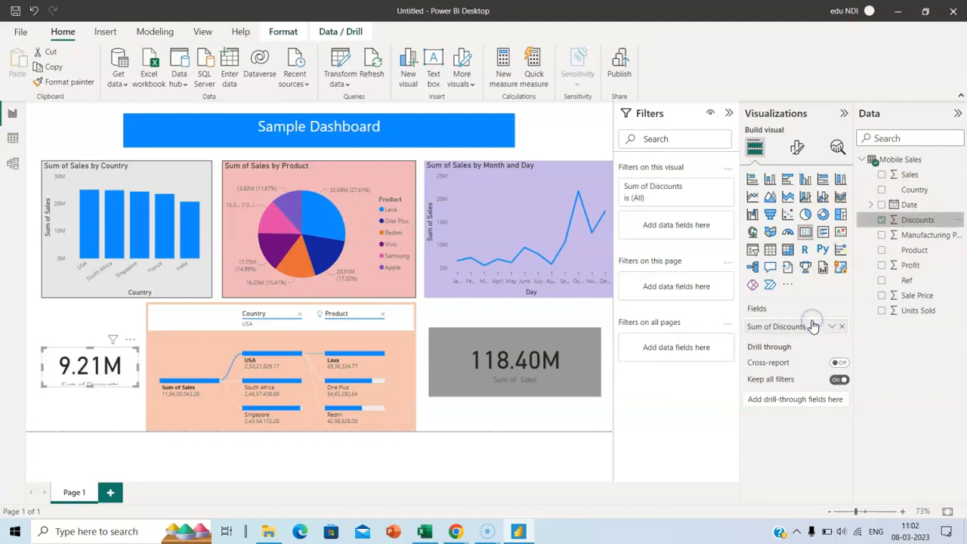
pyautogui.moveTo(89, 386); pyautogui.dragTo(89, 392)
pyautogui.moveTo(99, 349); pyautogui.dragTo(97, 341)
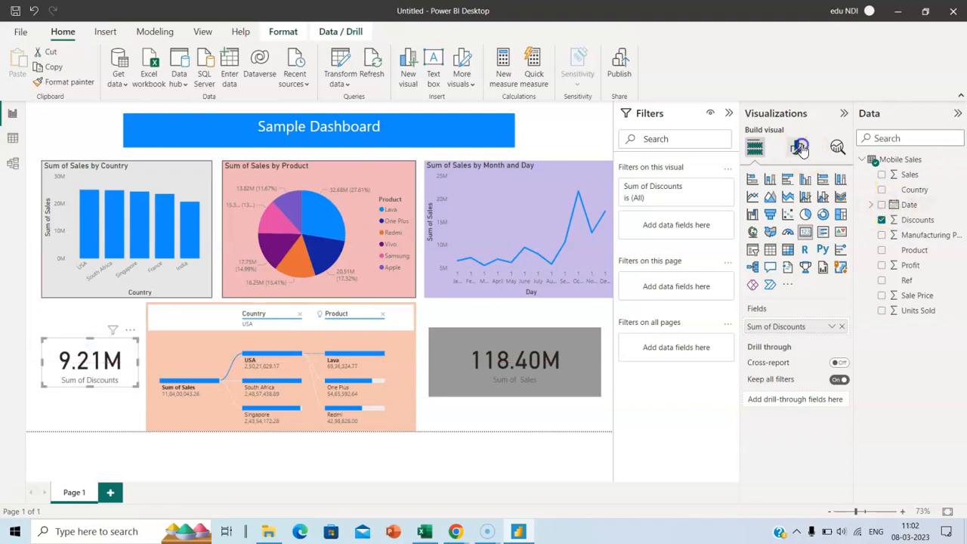
# Give the 9.21M discounts card a light grey Effects background, then deselect it
pyautogui.click(797, 148)
pyautogui.click(798, 205)
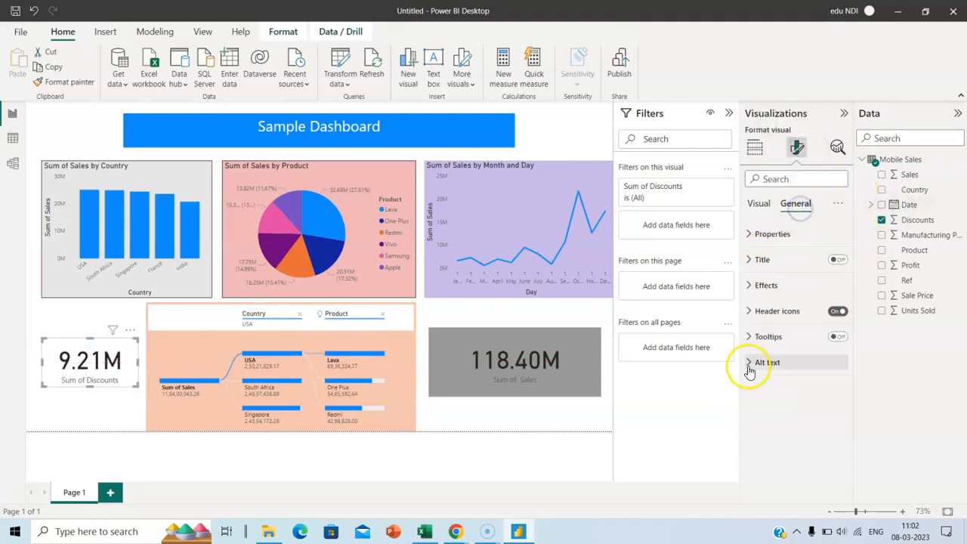
pyautogui.click(755, 286)
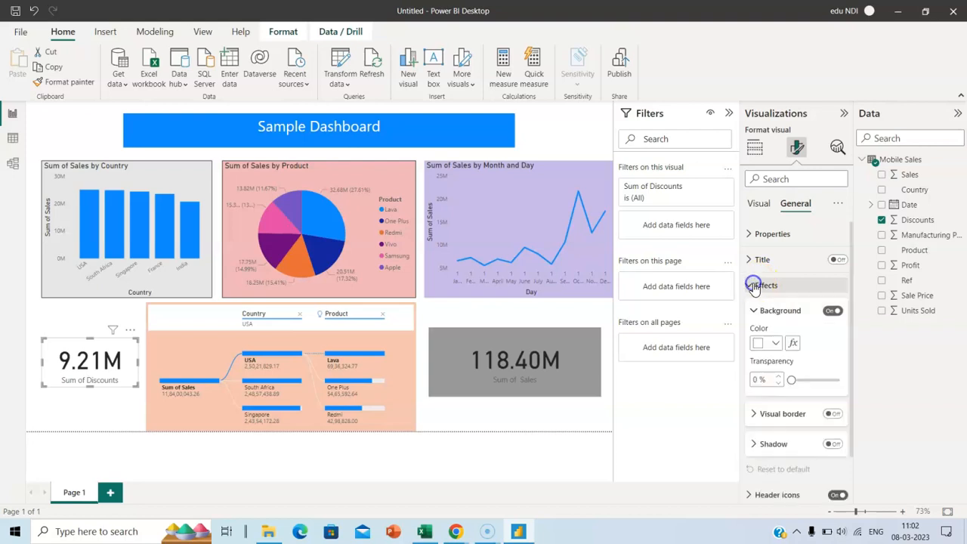
pyautogui.click(775, 344)
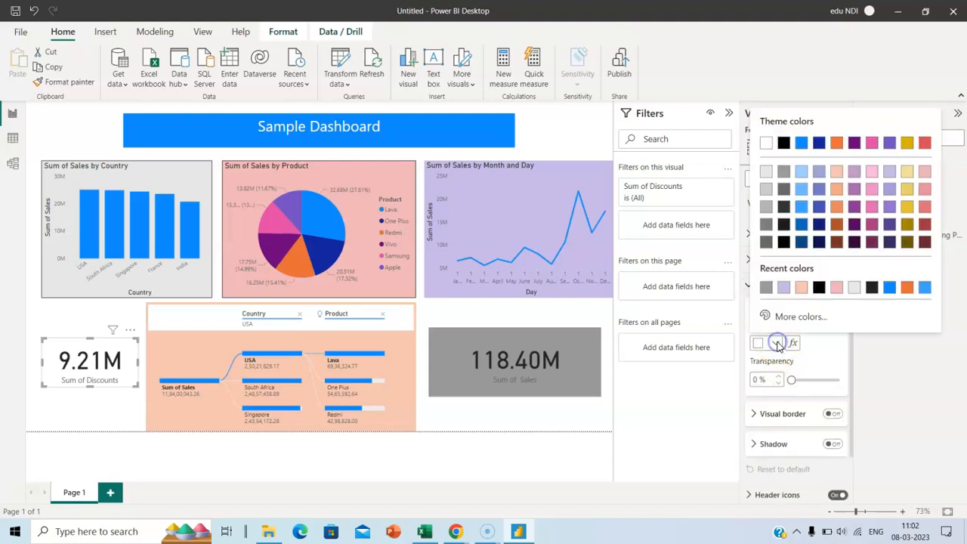
pyautogui.click(766, 189)
pyautogui.click(517, 415)
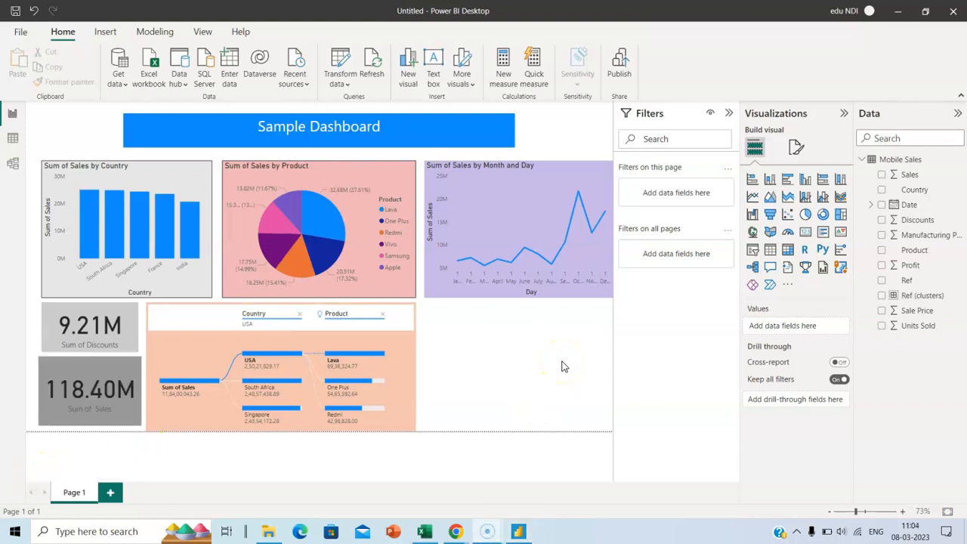
# Add a scatter chart with Sales on the X axis, Discounts on the Y axis, and Ref as values
pyautogui.click(787, 217)
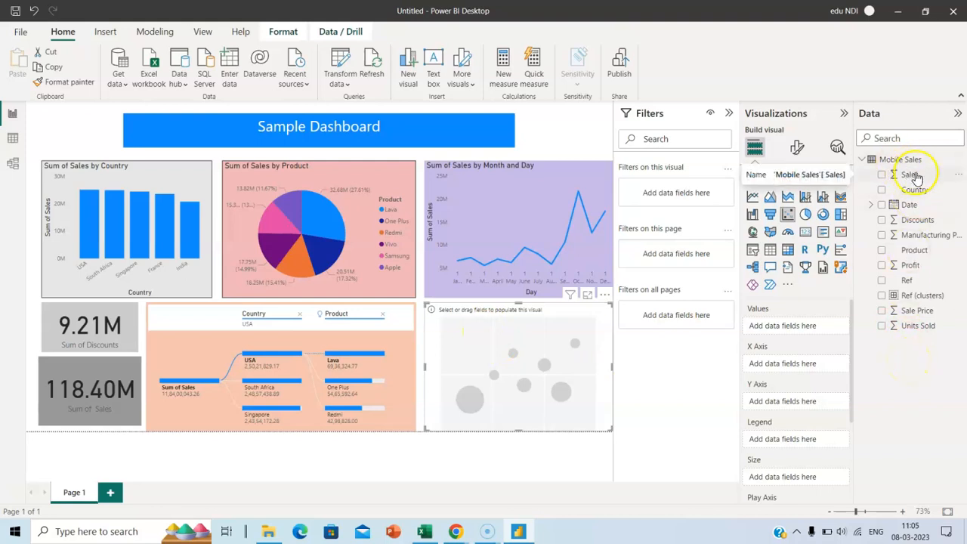
pyautogui.moveTo(913, 176); pyautogui.dragTo(800, 366)
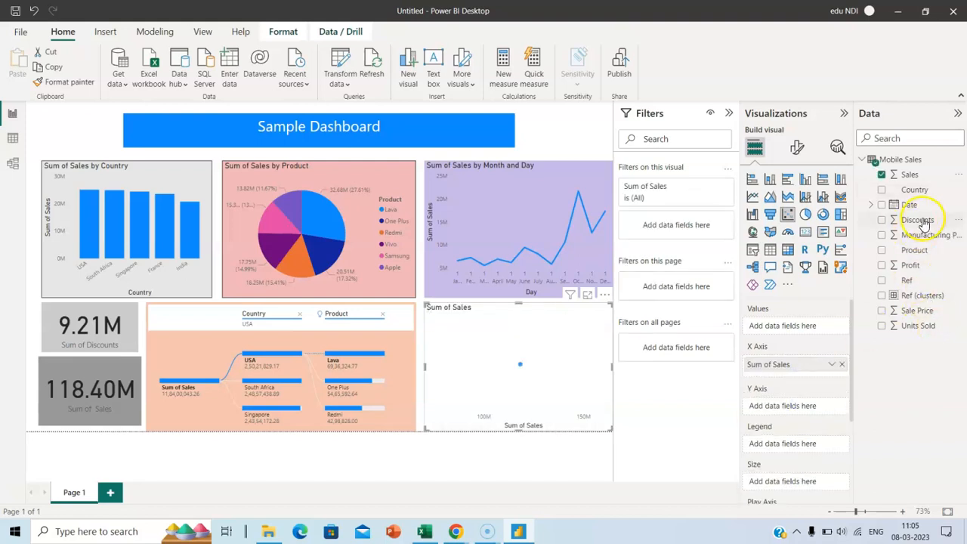
pyautogui.moveTo(924, 223); pyautogui.dragTo(808, 410)
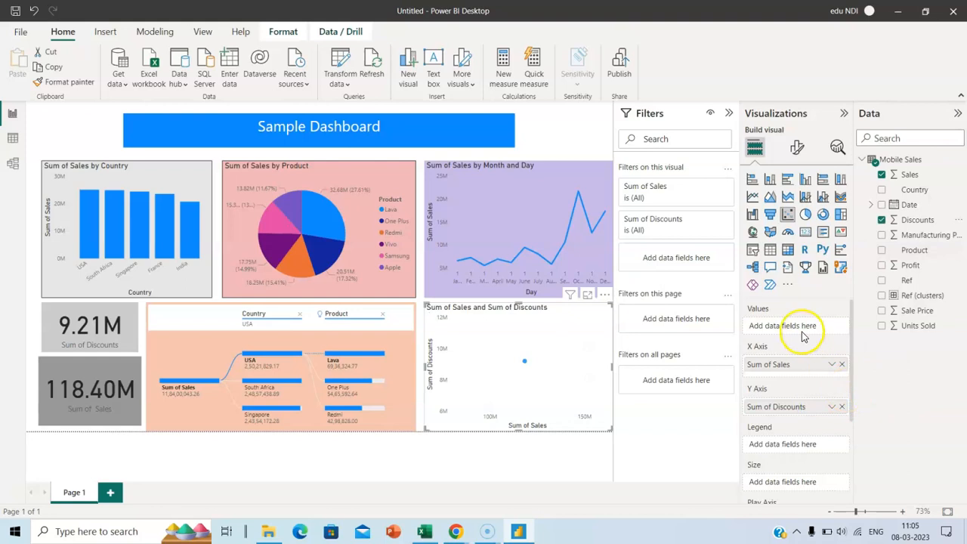
pyautogui.moveTo(911, 280); pyautogui.dragTo(797, 329)
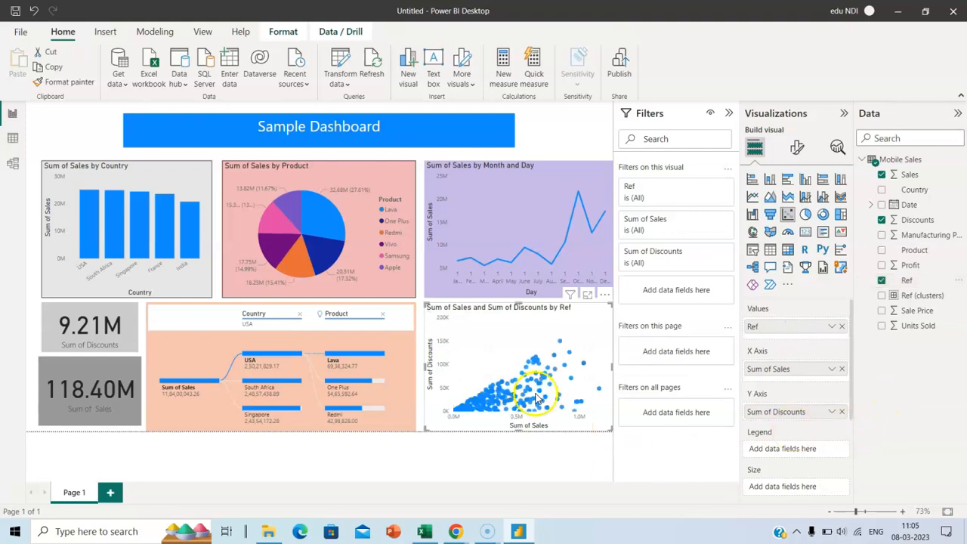
# Automatically find clusters on the scatter chart, accepting the default cluster settings
pyautogui.click(605, 295)
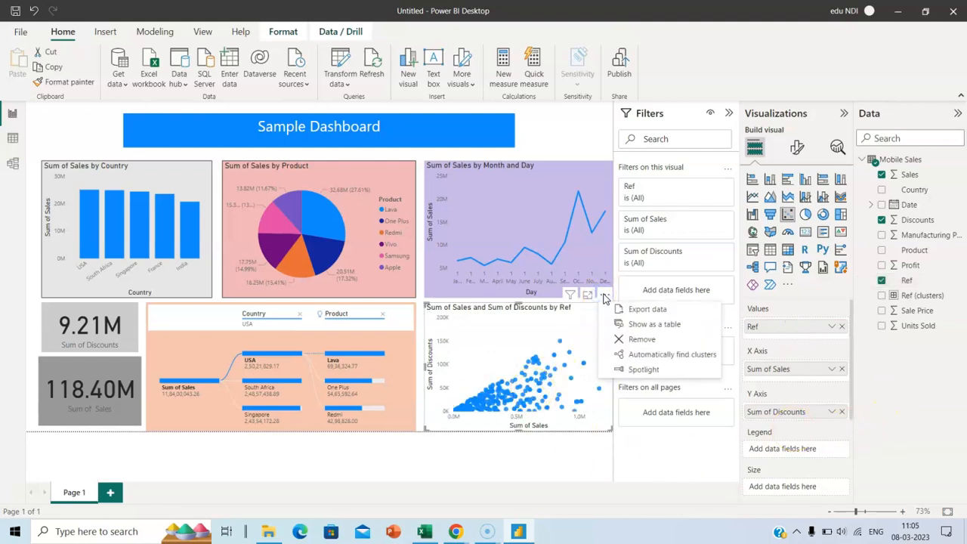
pyautogui.click(665, 355)
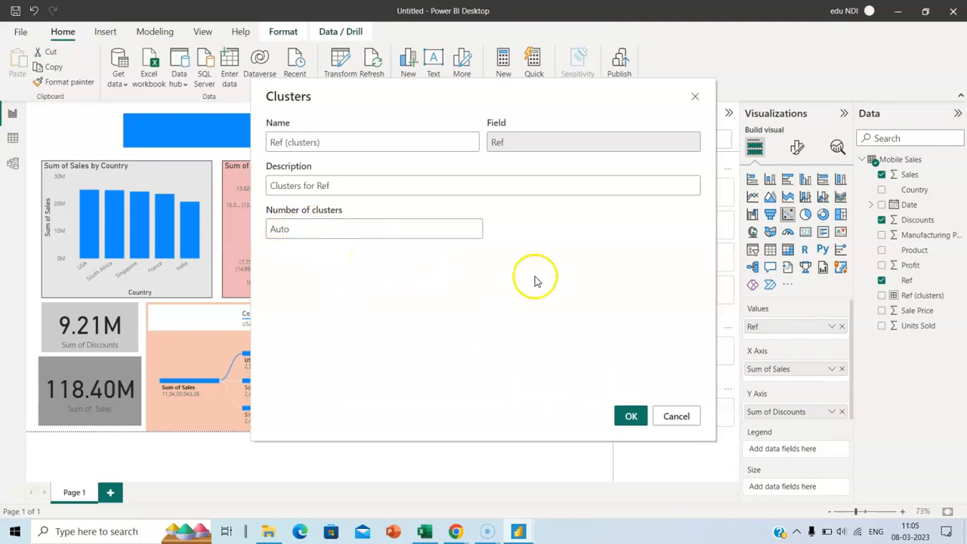
pyautogui.click(627, 417)
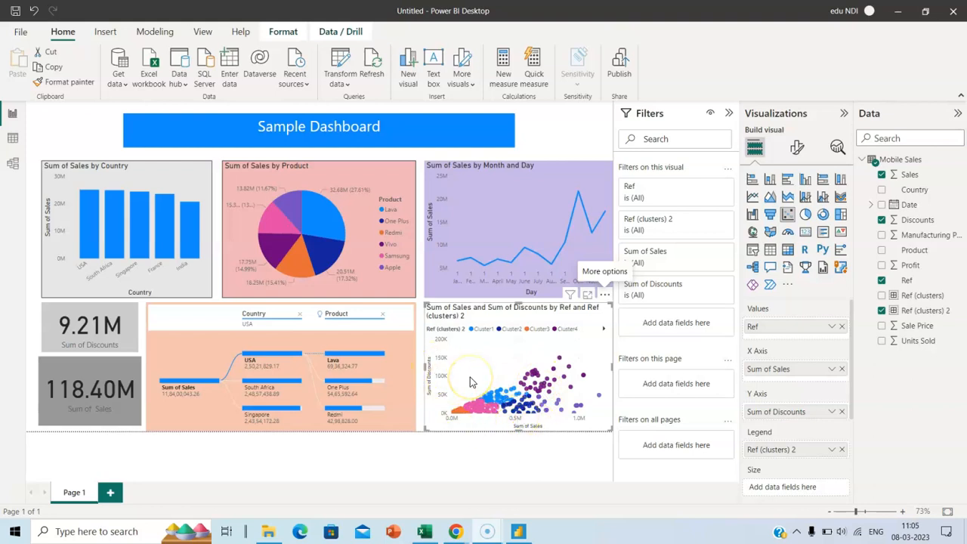
# Turn on the scatter chart's Visual border under Effects, then deselect it
pyautogui.click(798, 147)
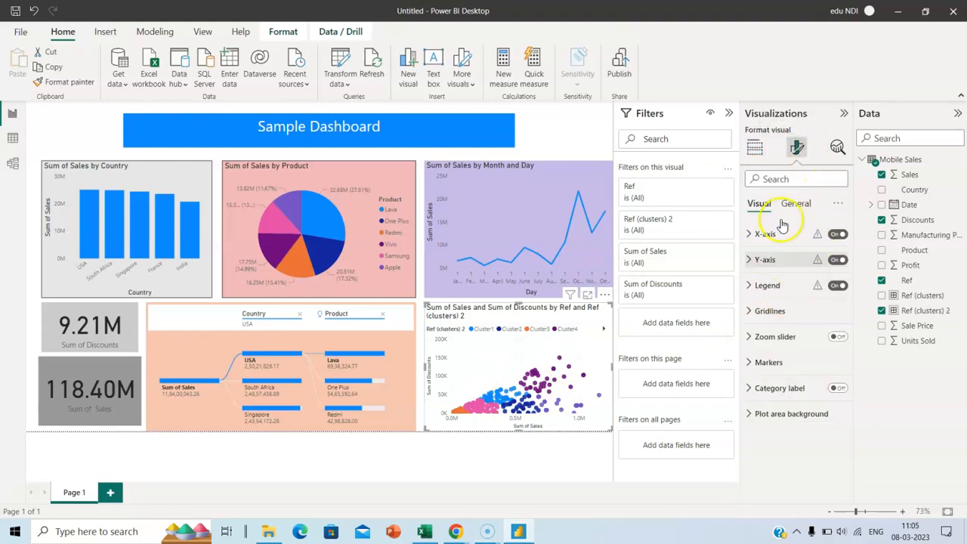
pyautogui.click(794, 205)
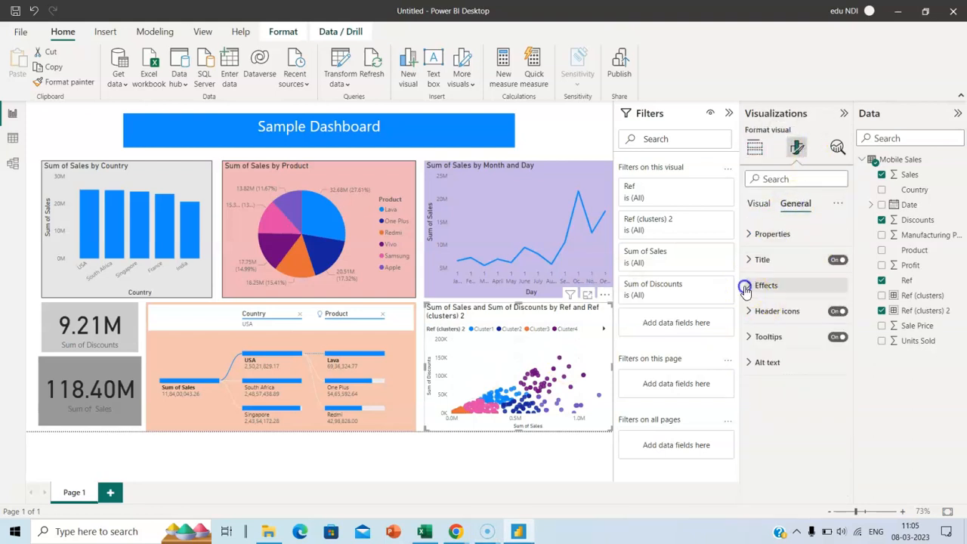
pyautogui.click(767, 285)
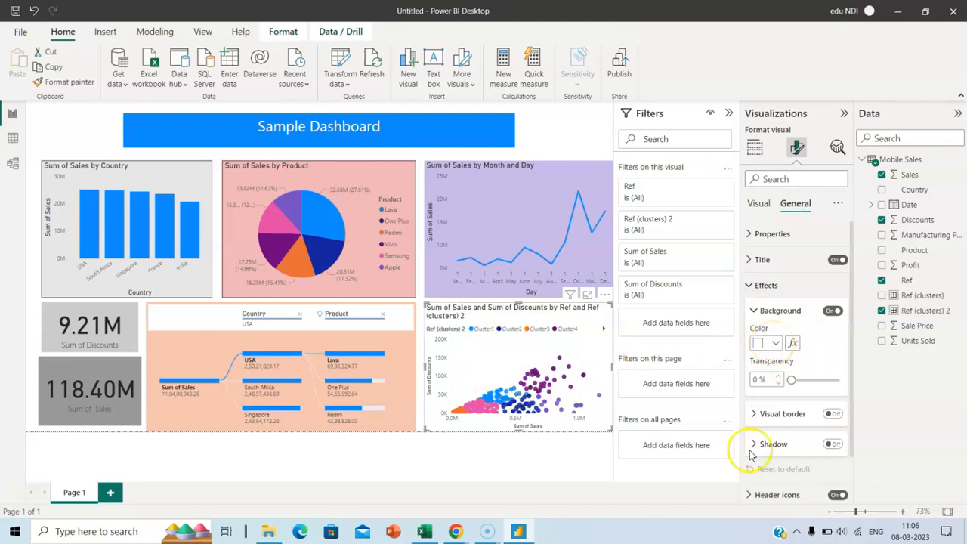
pyautogui.click(763, 417)
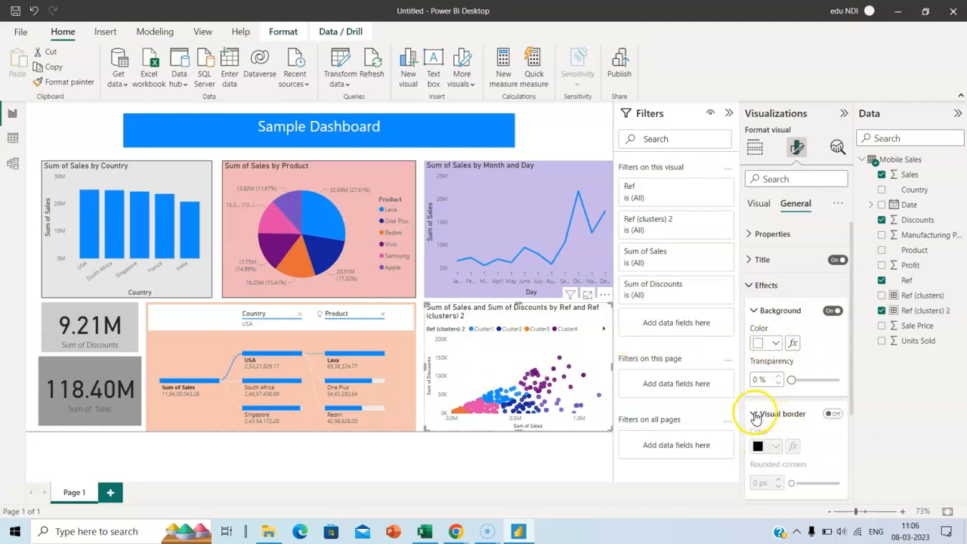
pyautogui.click(833, 417)
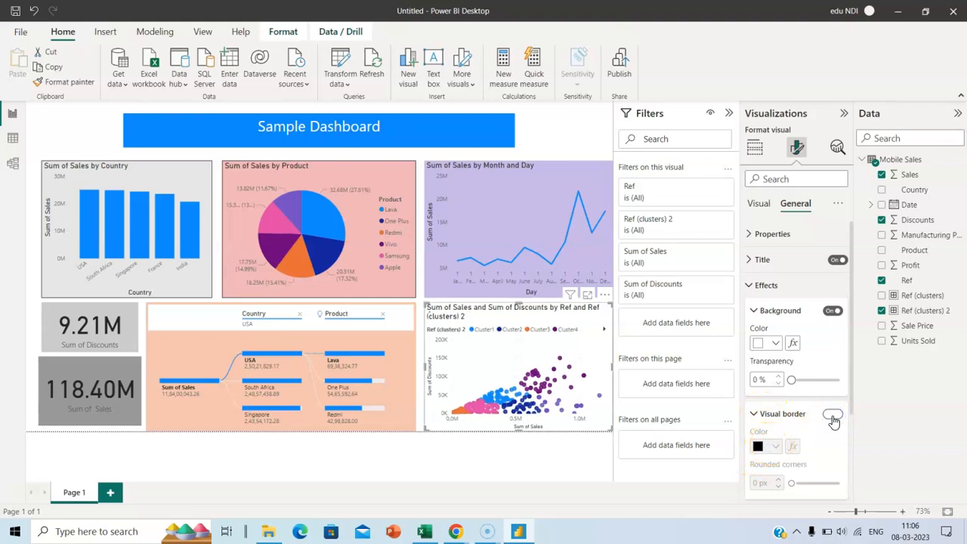
pyautogui.click(528, 446)
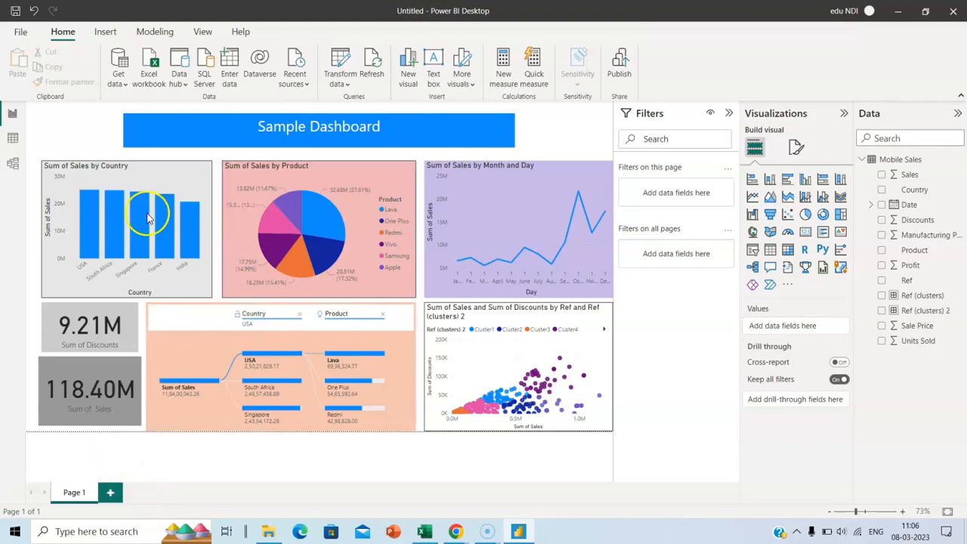
# Add a blank Page 2, then return to the Page 1 dashboard
pyautogui.click(110, 493)
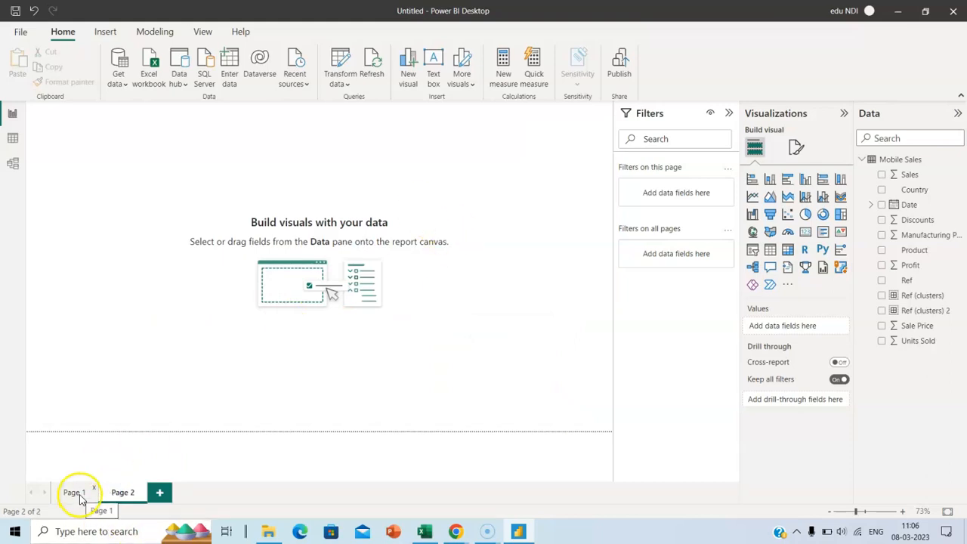
pyautogui.click(75, 493)
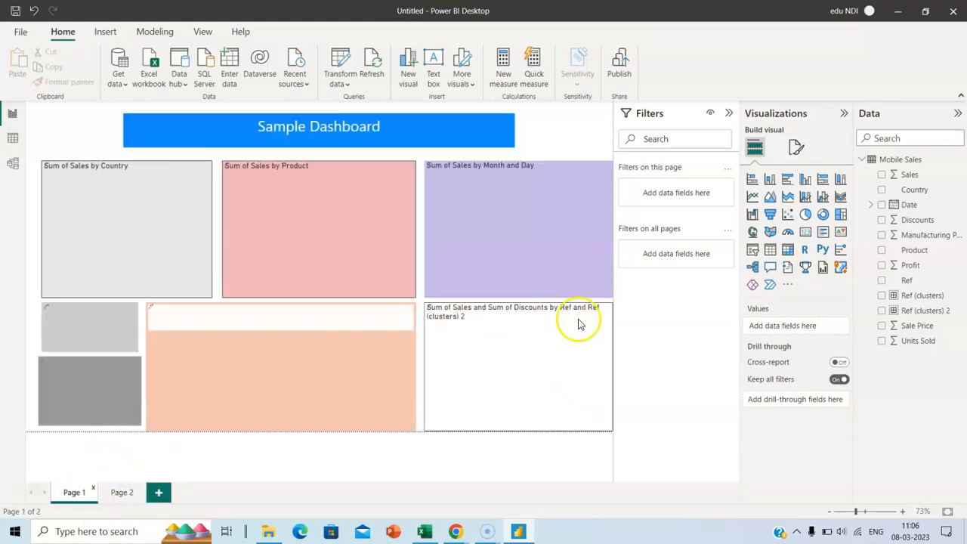